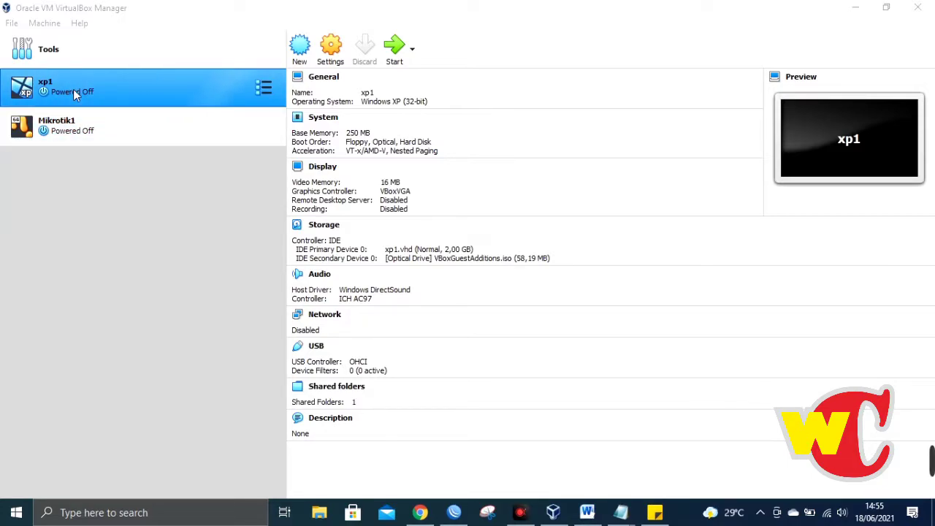
left_click(130, 123)
left_click(149, 90)
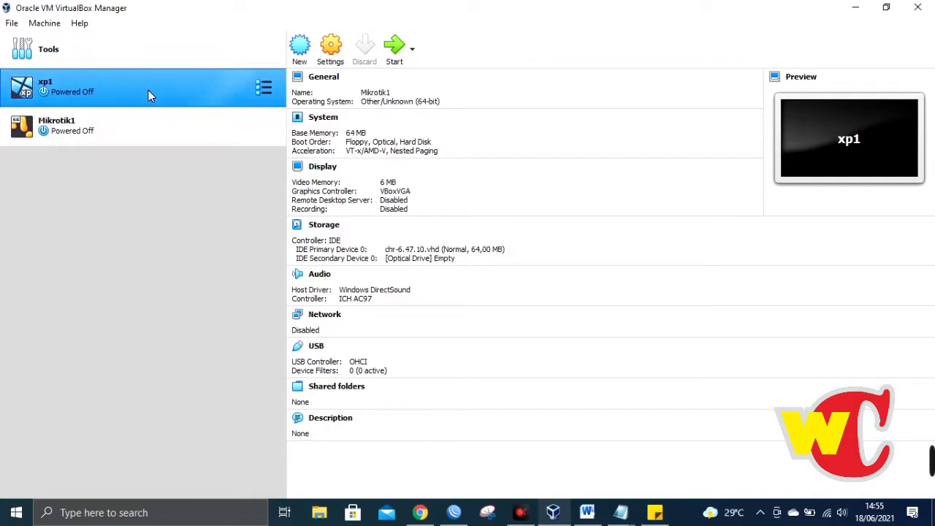
left_click(146, 128)
left_click(148, 103)
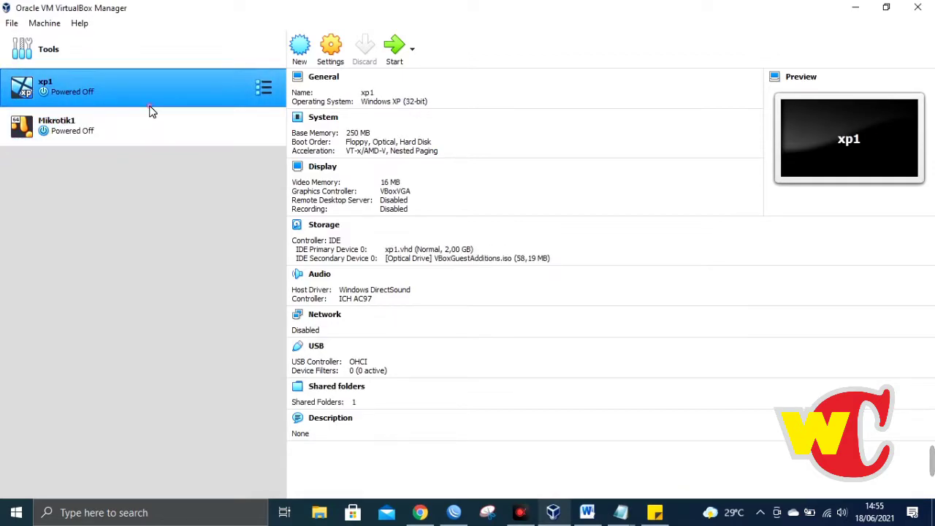
left_click(150, 129)
left_click(155, 98)
Open the network settings of the Mikrotik1 virtual machine
left_click(157, 130)
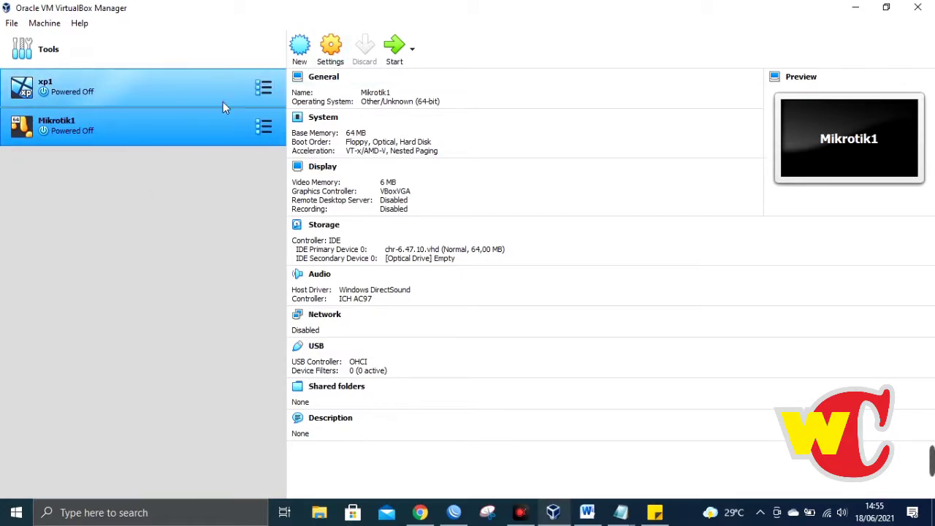
right_click(202, 121)
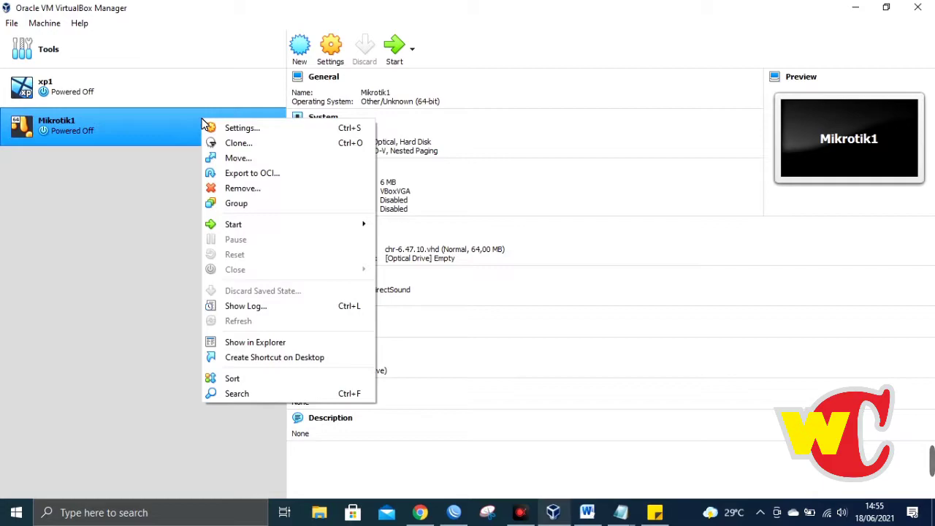
left_click(249, 129)
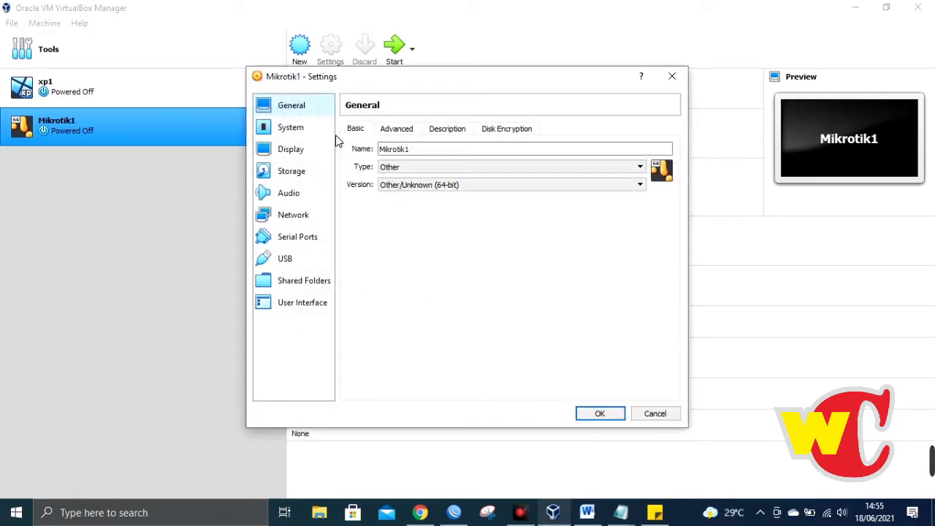
left_click(304, 221)
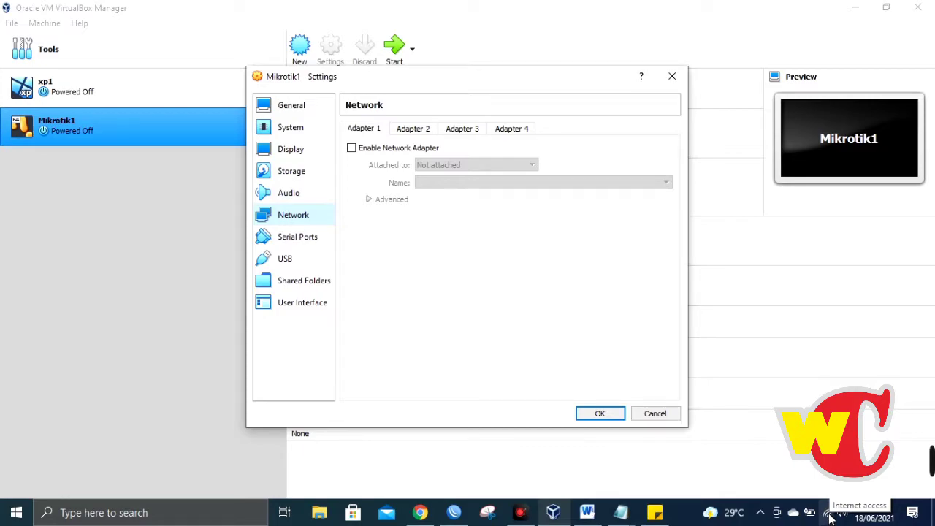
left_click(519, 512)
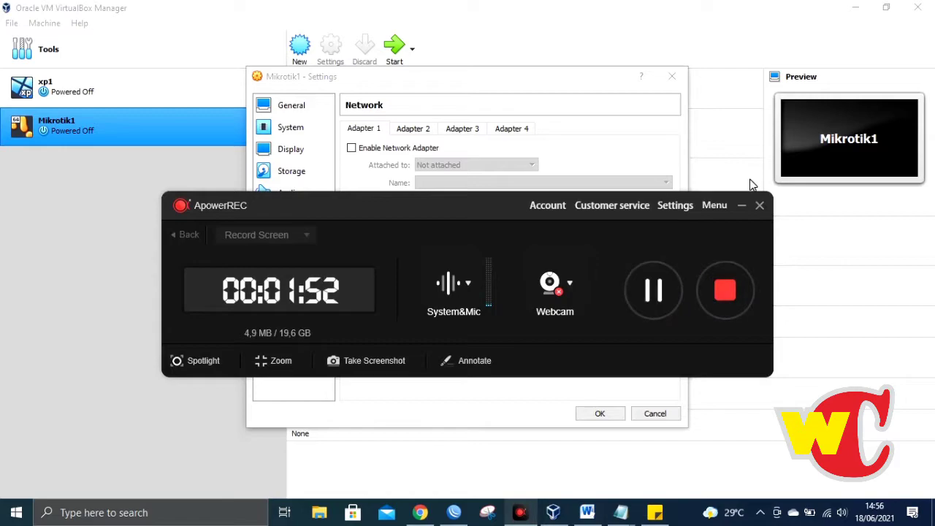
left_click(742, 207)
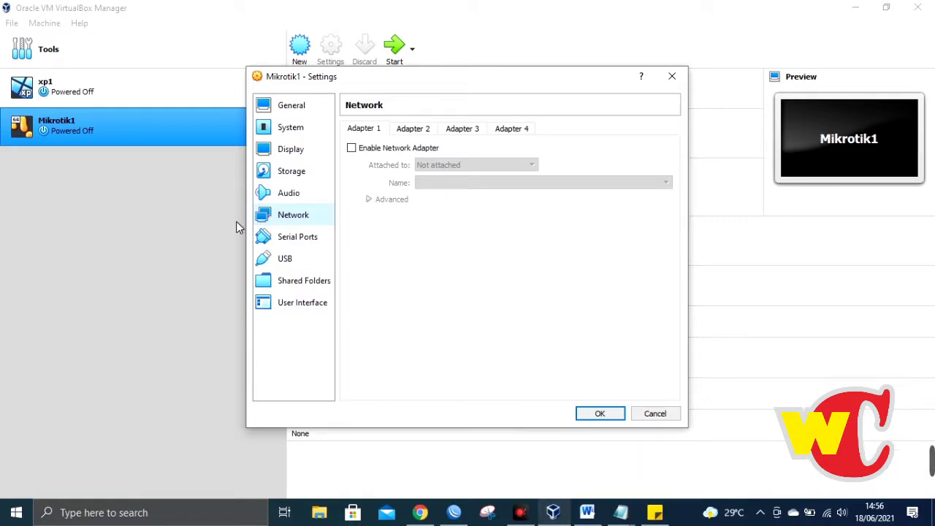
left_click(267, 212)
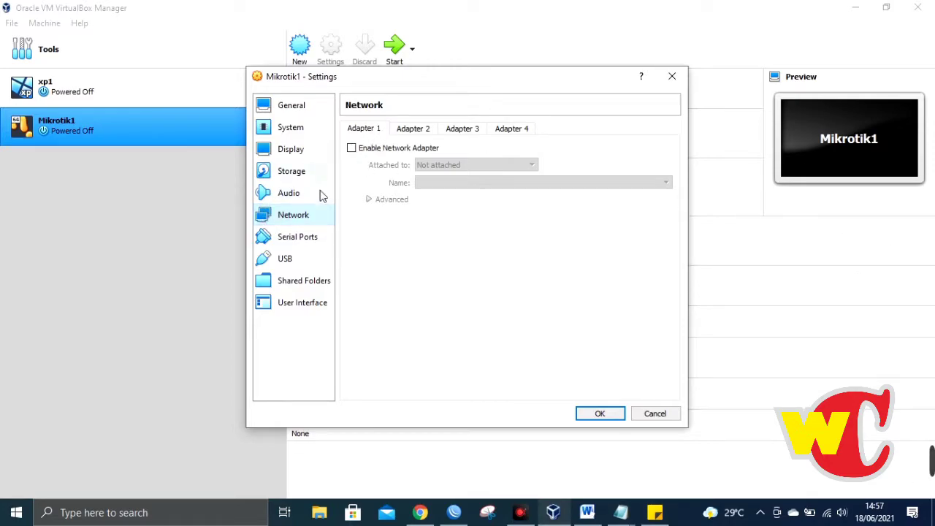
left_click(829, 514)
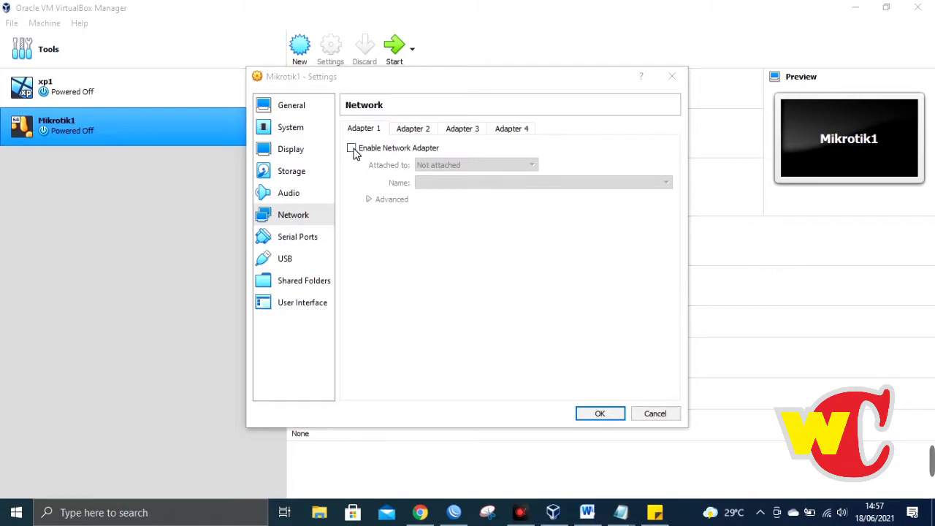
Enable network Adapter 1 for Mikrotik1 and attach it to Bridged Adapter
left_click(354, 150)
left_click(534, 165)
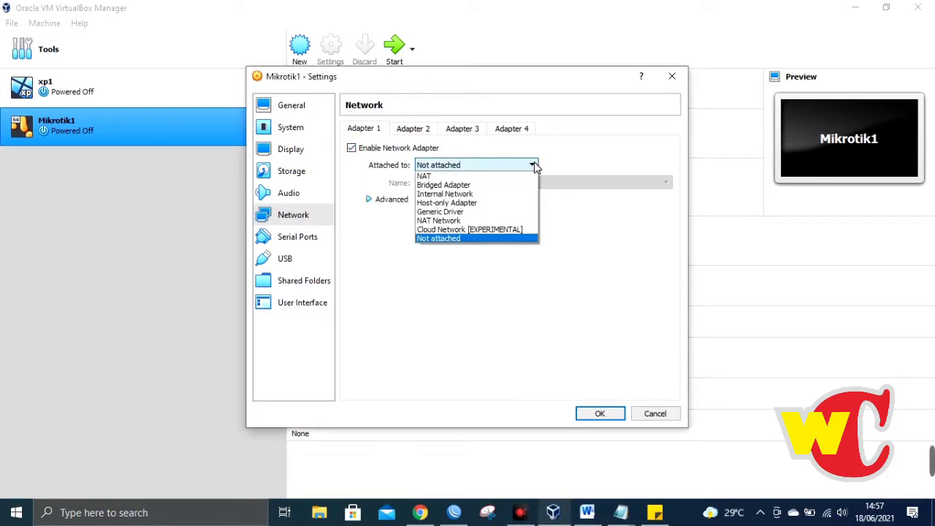
left_click(480, 187)
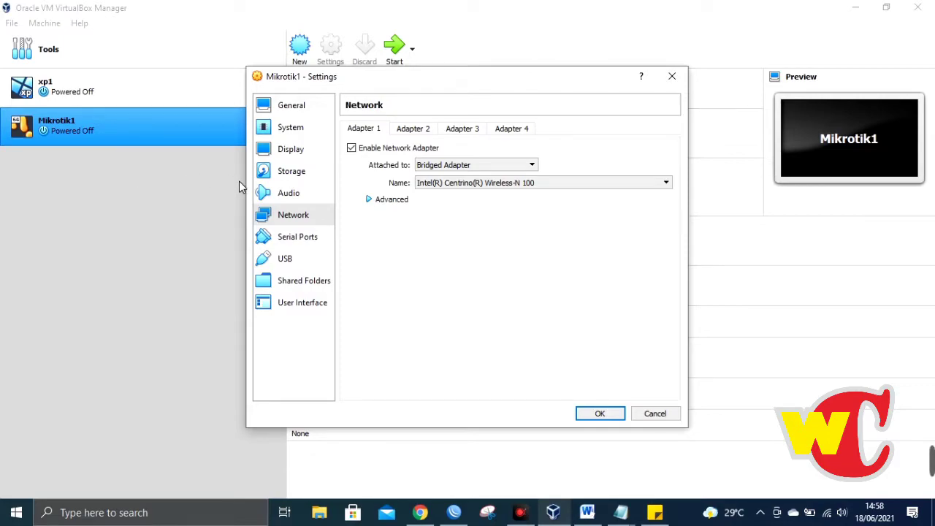
In Adapter 1's advanced options, choose adapter type PCnet-FAST III (Am79C973) and promiscuous mode Deny, and save the Mikrotik1 settings
left_click(369, 200)
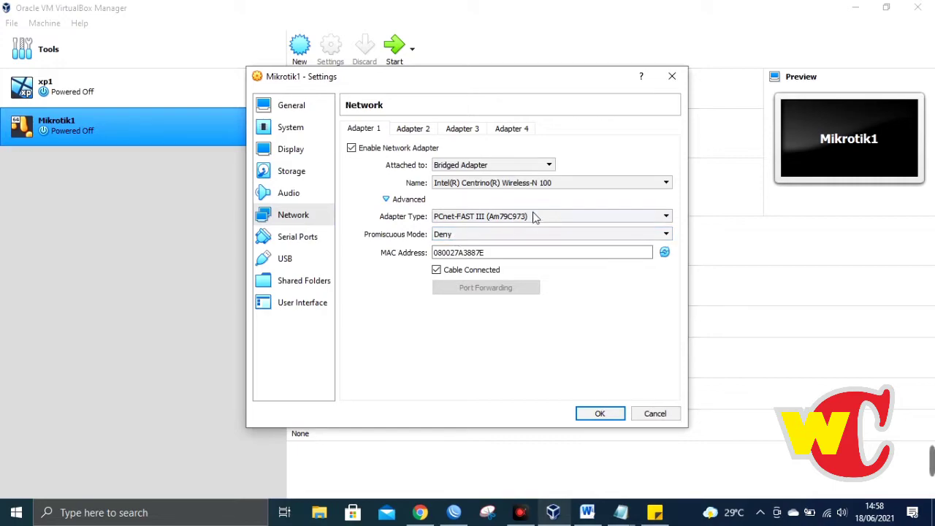
left_click(592, 213)
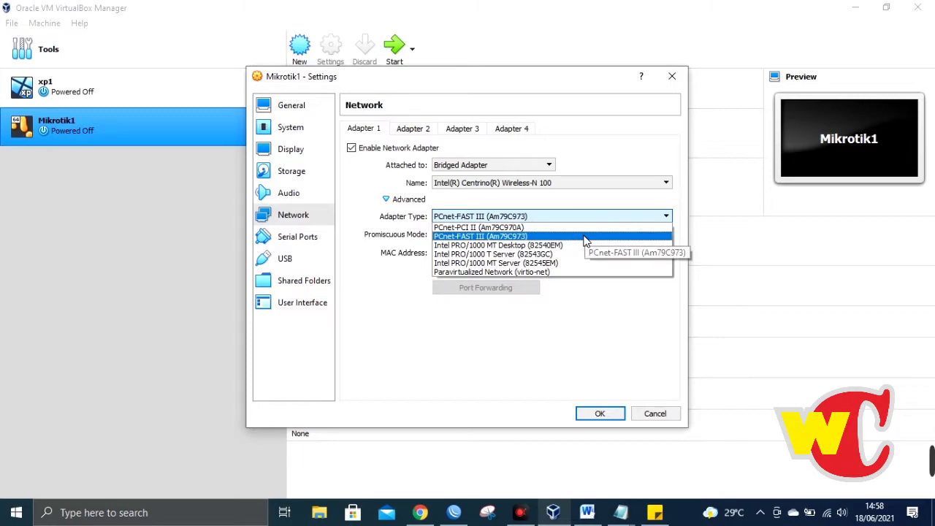
left_click(584, 236)
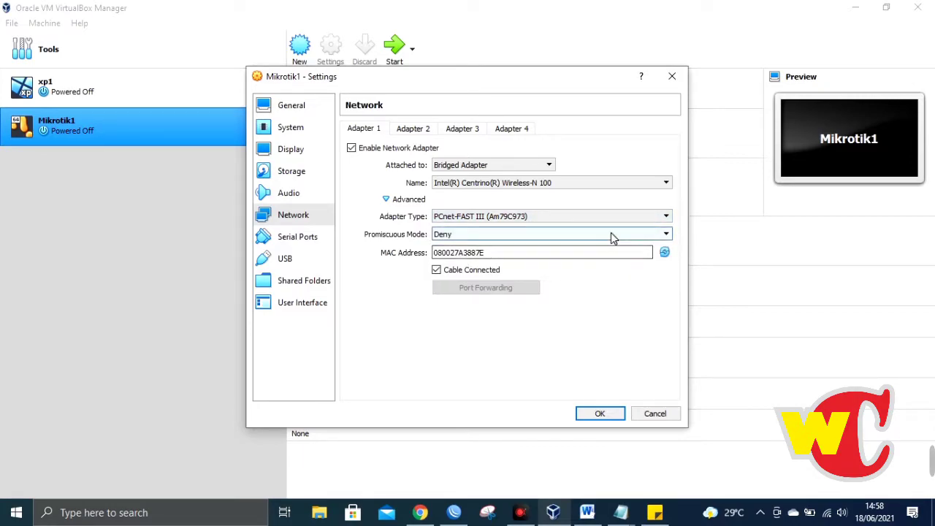
left_click(613, 237)
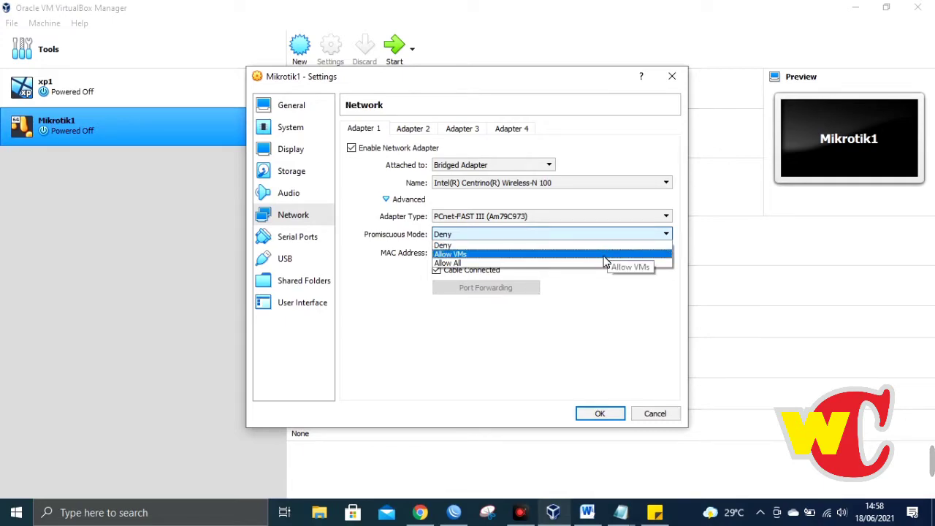
left_click(607, 246)
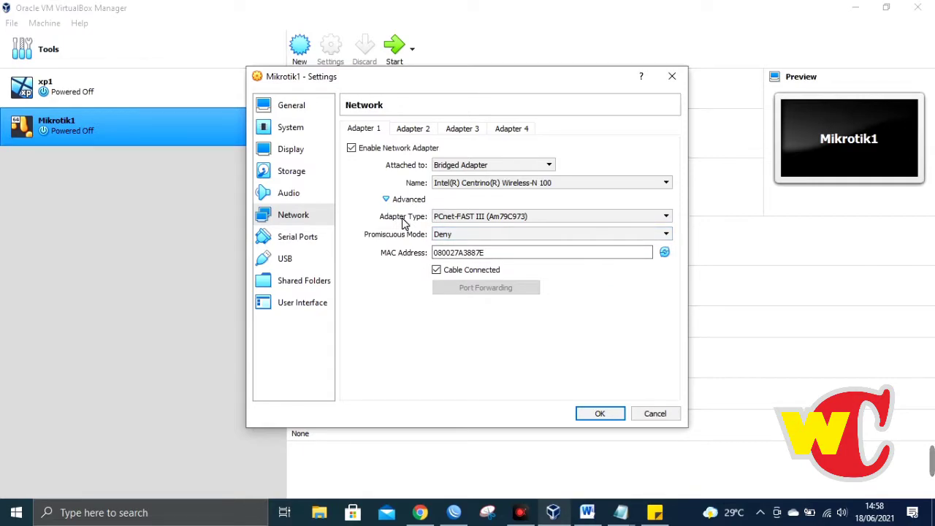
left_click(607, 414)
Reopen Mikrotik1's network settings, enable Adapter 2 and attach it to Internal Network
left_click(334, 46)
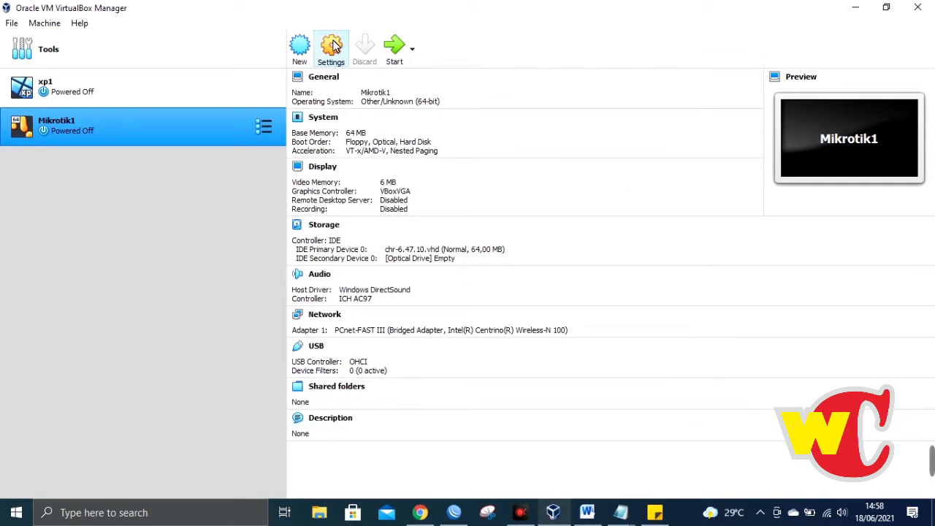
left_click(332, 46)
left_click(306, 218)
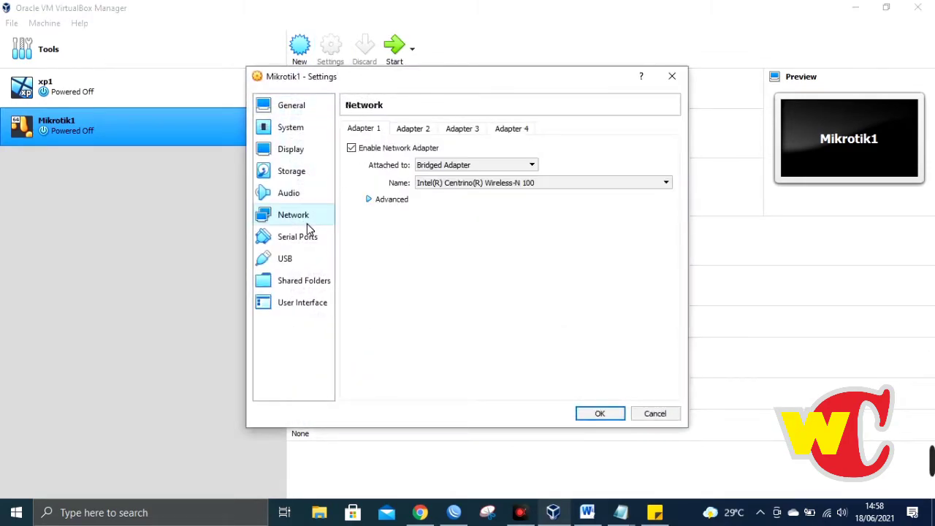
left_click(413, 129)
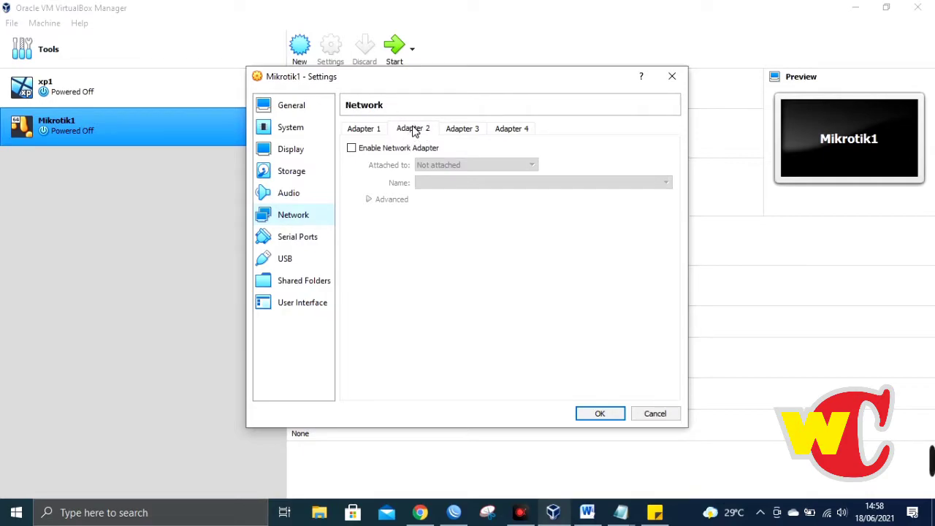
left_click(351, 149)
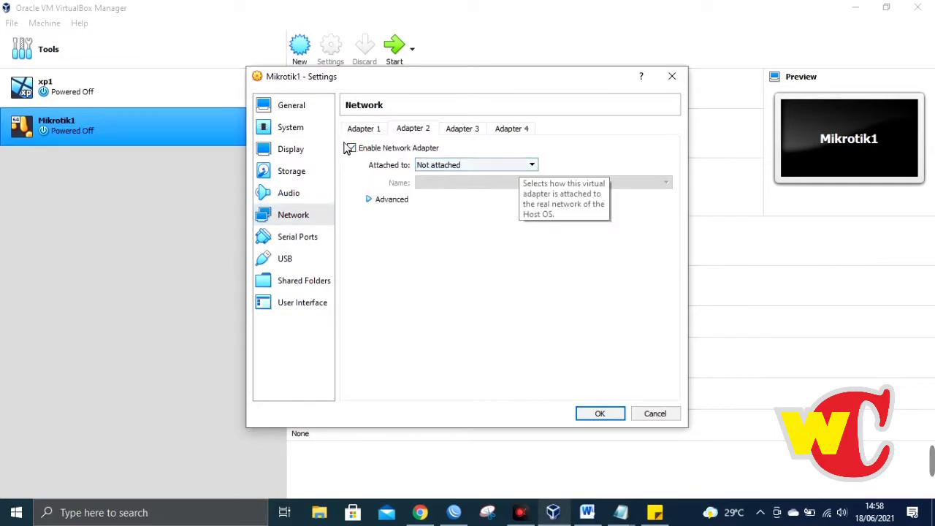
left_click(351, 149)
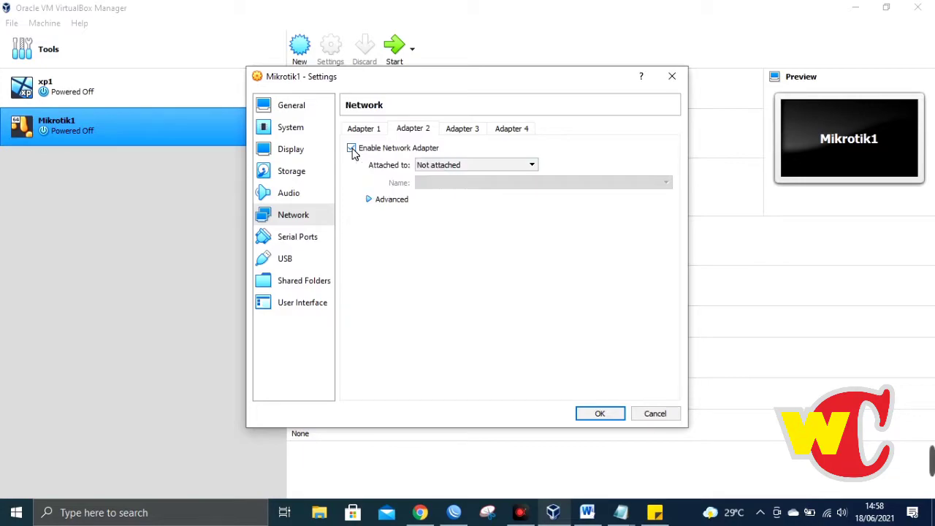
left_click(352, 148)
left_click(497, 165)
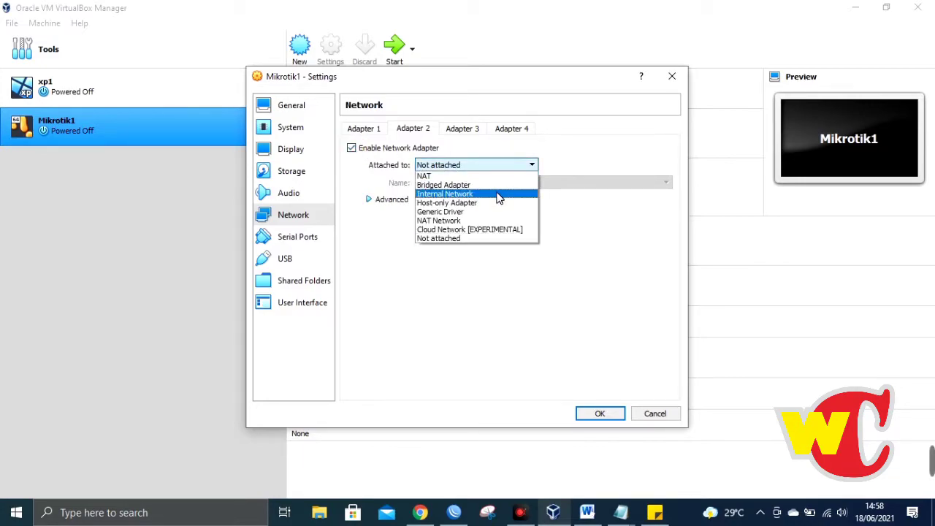
left_click(498, 196)
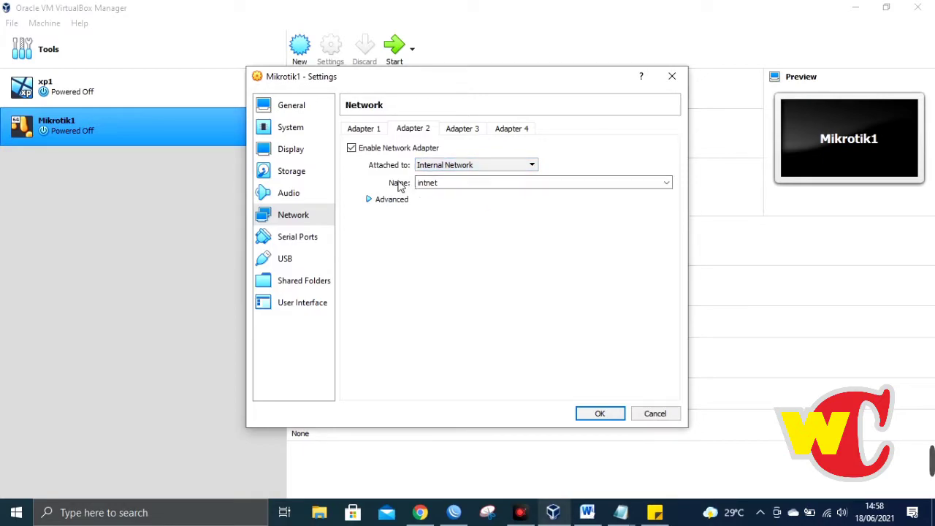
Name Adapter 2's internal network NET1, expand its advanced options and save the Mikrotik1 settings
left_click(463, 188)
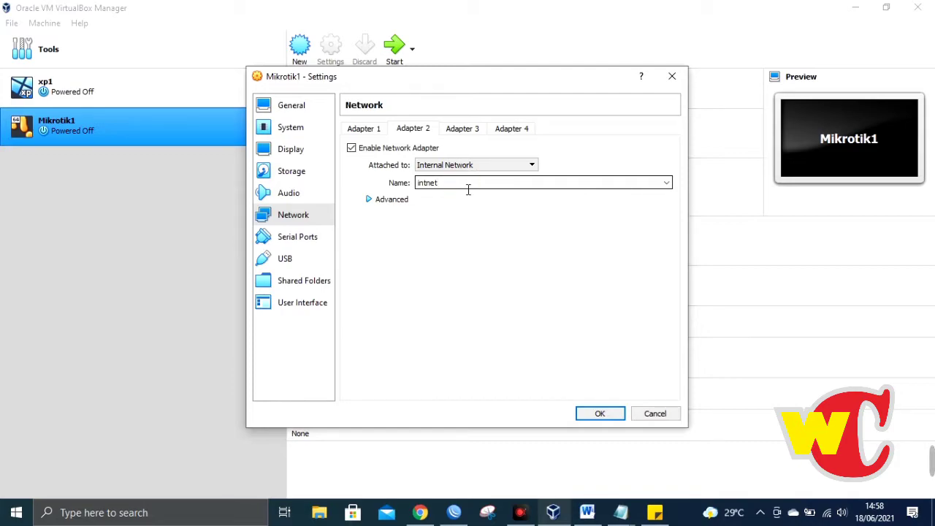
key("BackSpace")
key("BackSpace")
key("BackSpace")
type("NE")
left_click(372, 202)
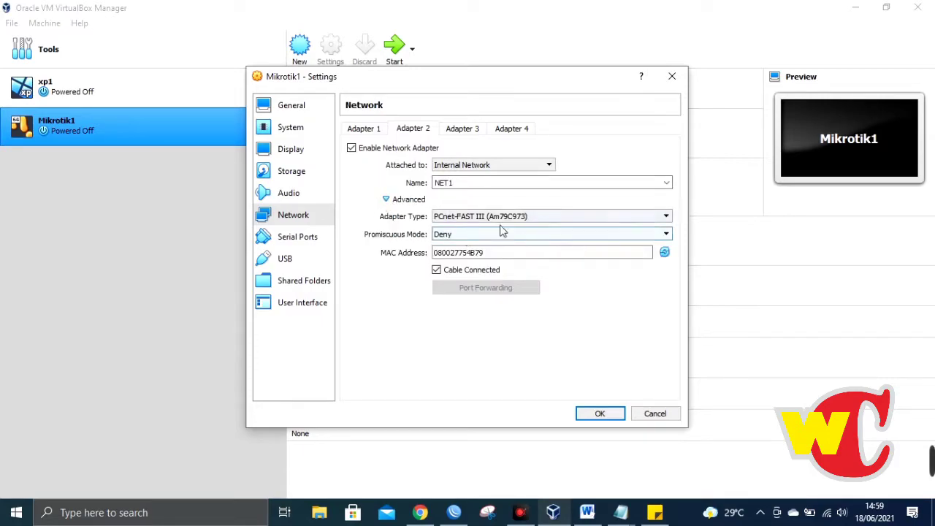
left_click(599, 413)
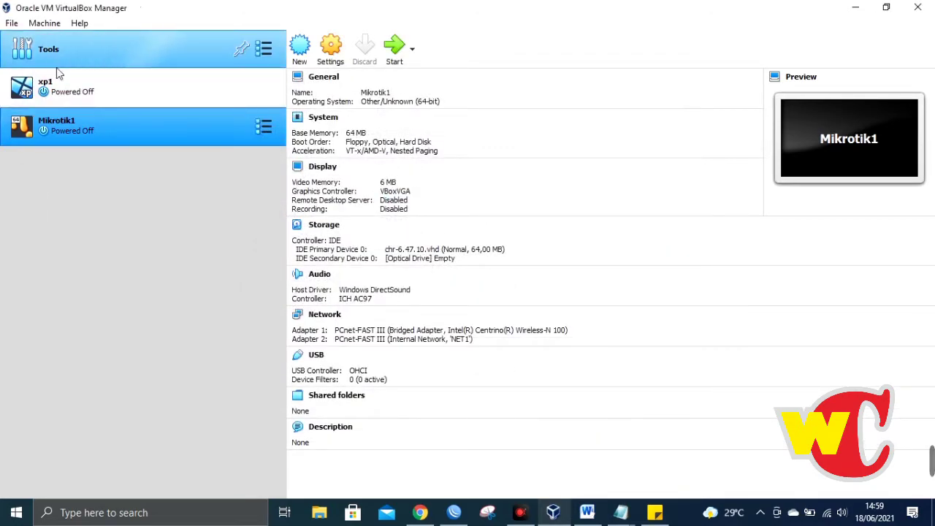
In the xp1 virtual machine's network settings, enable Adapter 1 and attach it to Internal Network
left_click(62, 93)
right_click(198, 90)
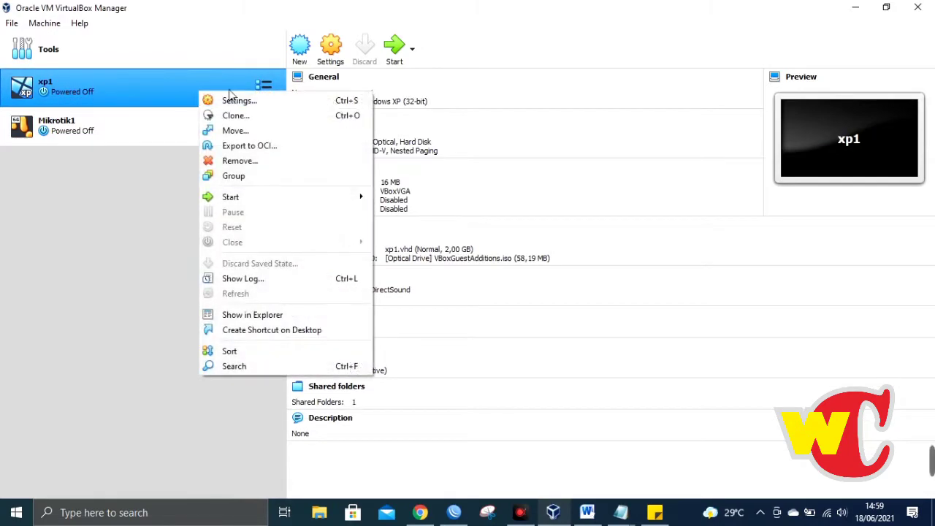
left_click(233, 98)
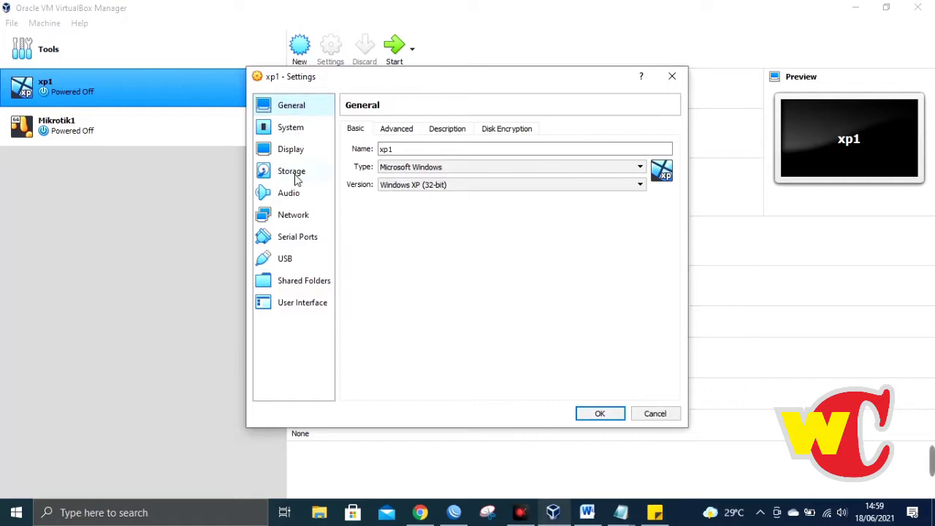
left_click(304, 217)
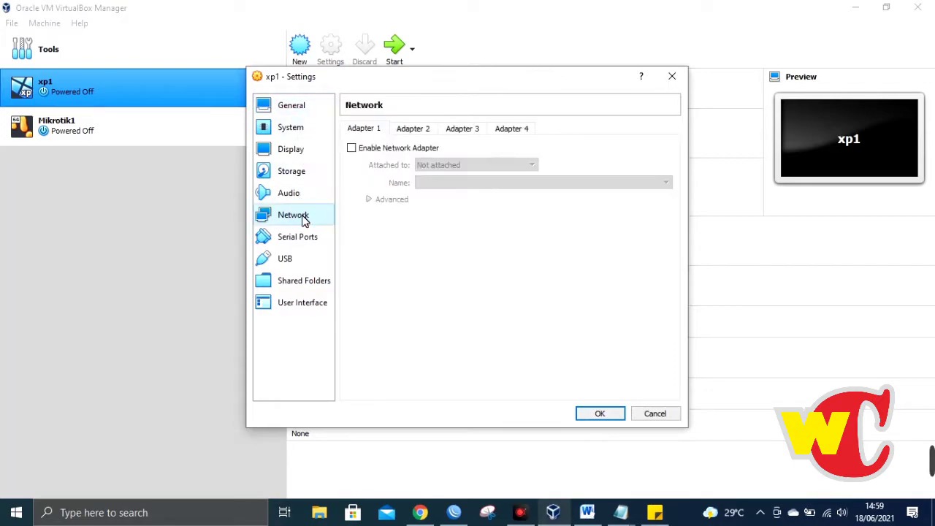
left_click(352, 148)
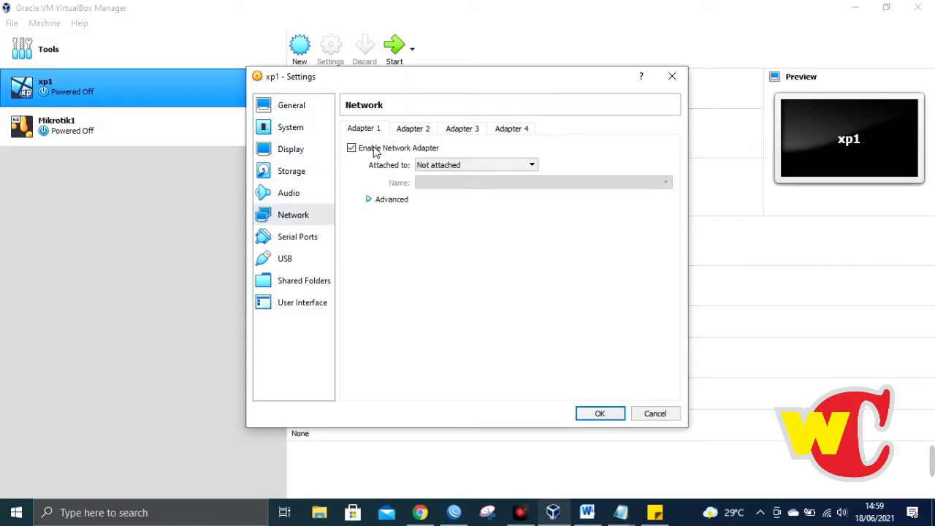
left_click(509, 165)
left_click(504, 198)
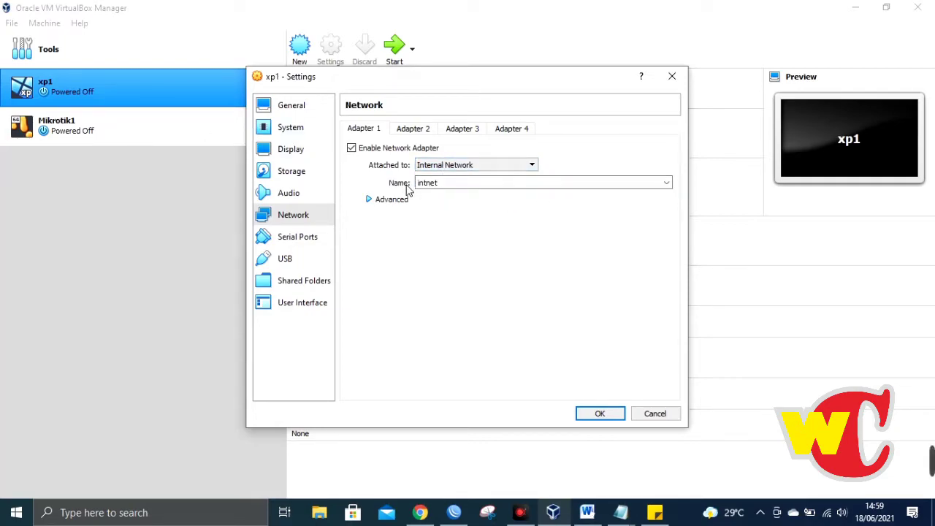
Choose NET1 as the internal network name for xp1's Adapter 1
left_click(667, 184)
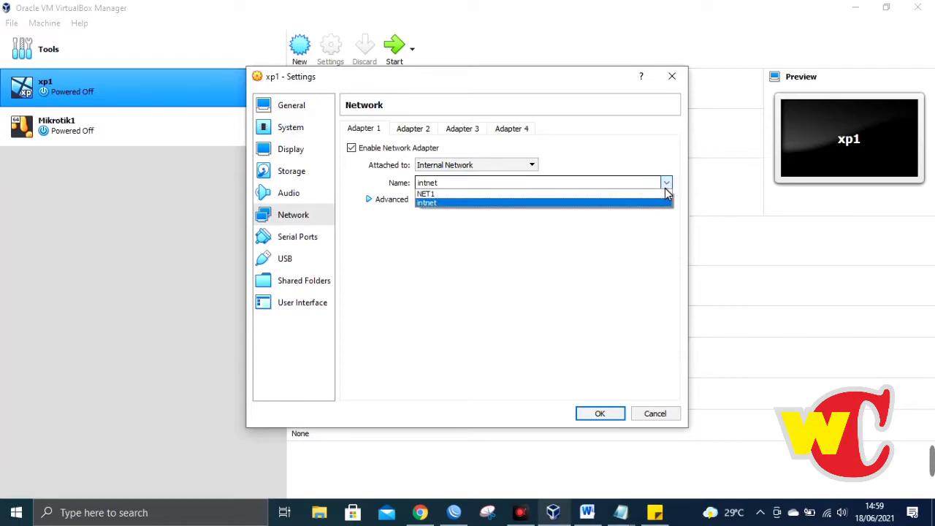
left_click(672, 188)
left_click(670, 184)
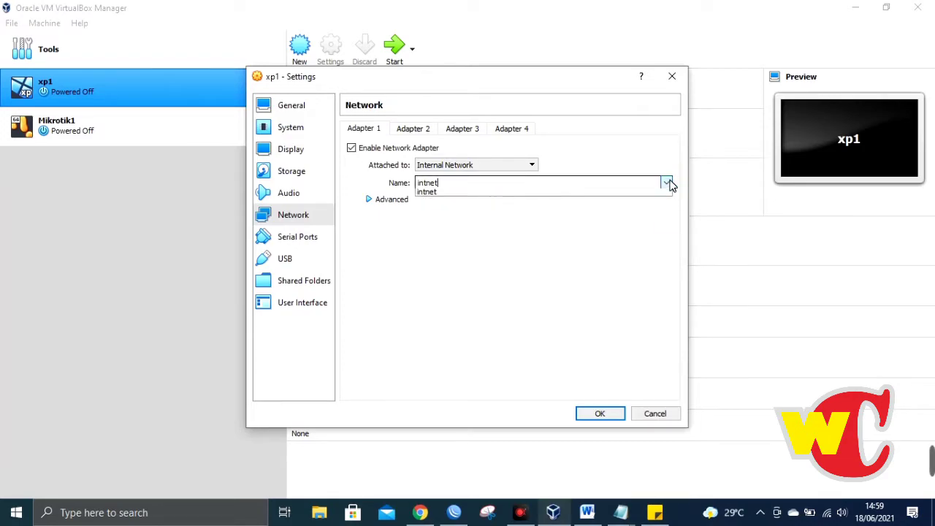
left_click(538, 200)
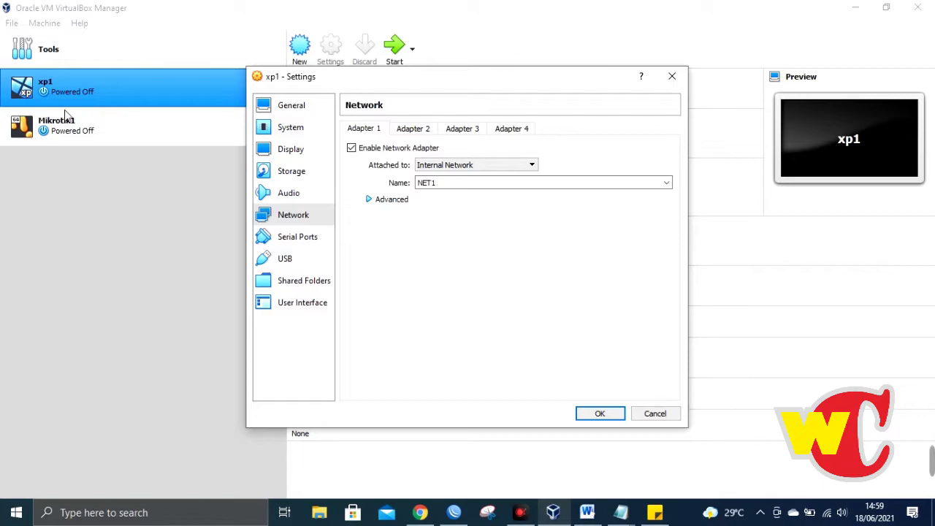
Expand Adapter 1's advanced options, save xp1's network settings and start xp1 with Normal Start
left_click(369, 199)
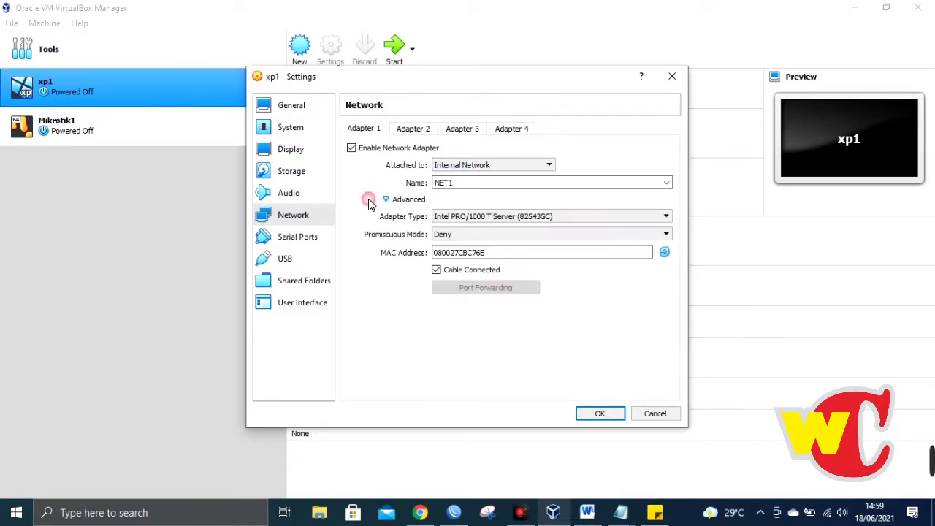
left_click(616, 414)
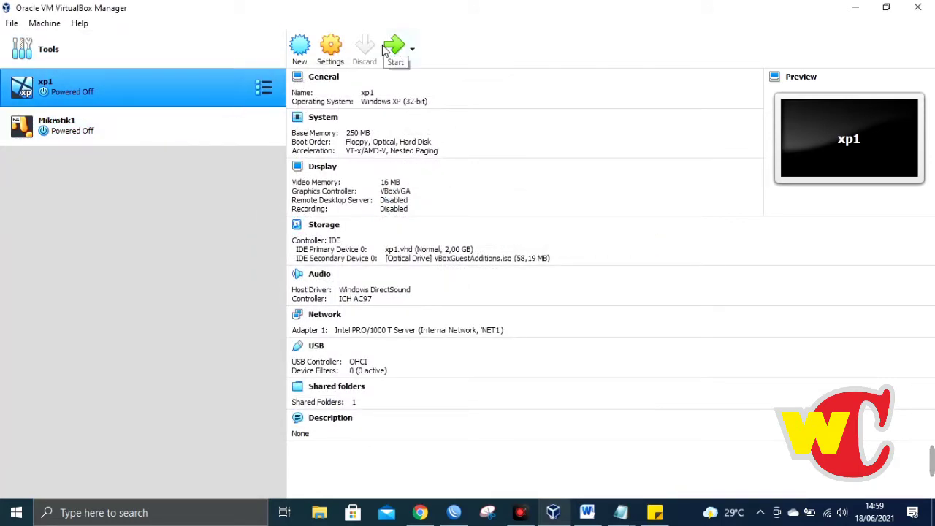
right_click(209, 88)
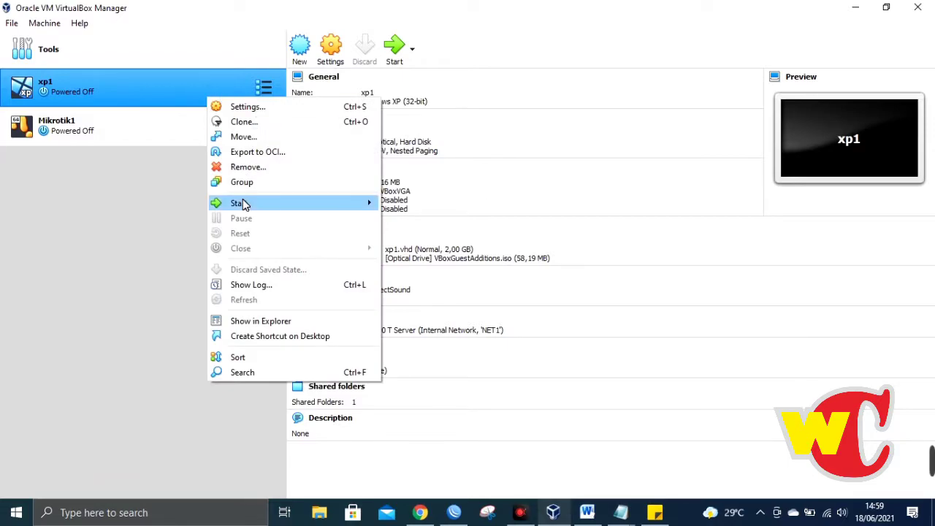
mouse_move(243, 206)
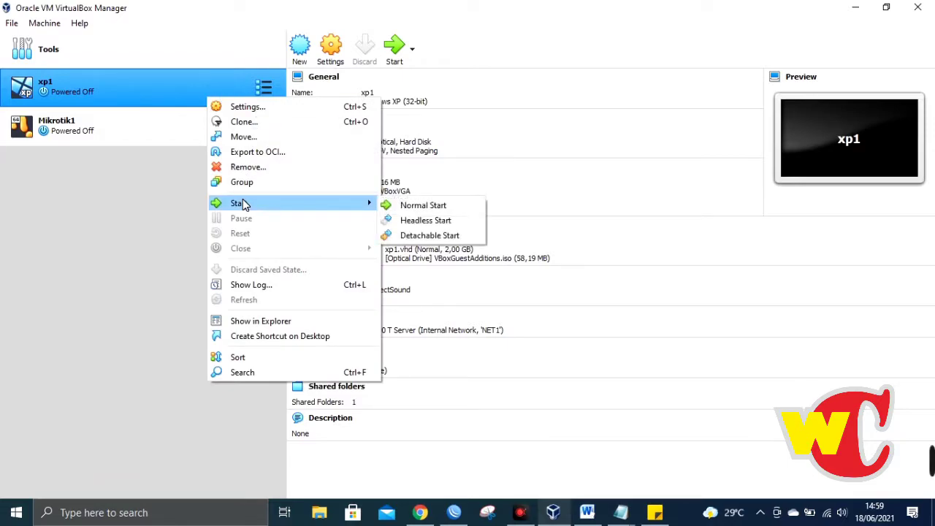
left_click(418, 207)
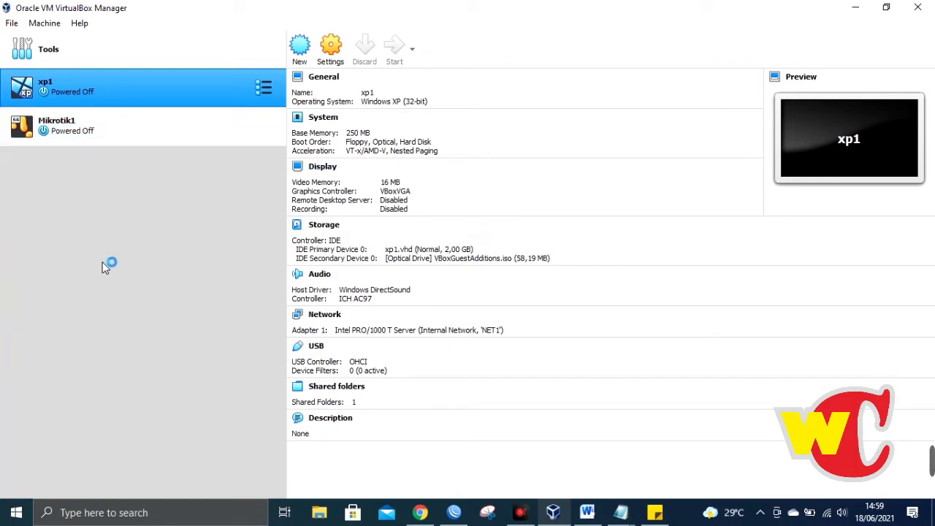
Start the Mikrotik1 virtual machine with Normal Start
right_click(112, 142)
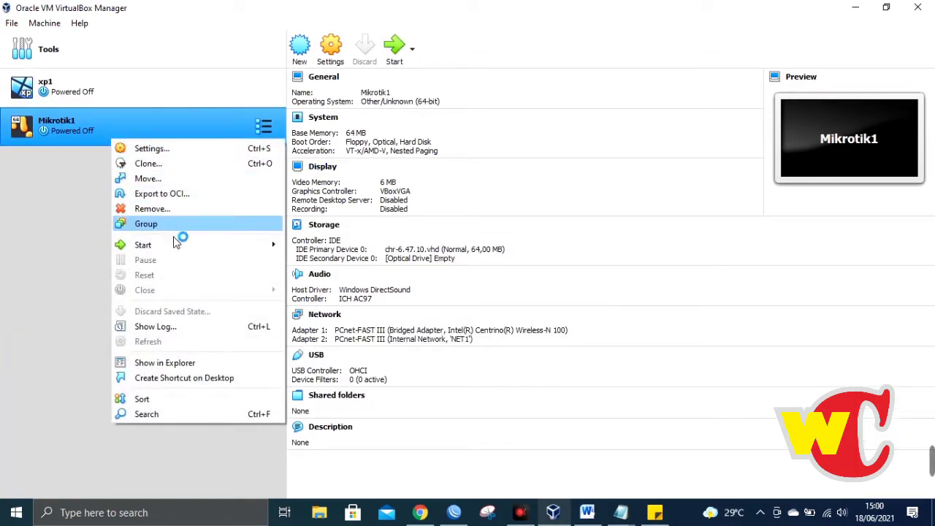
mouse_move(188, 247)
left_click(326, 248)
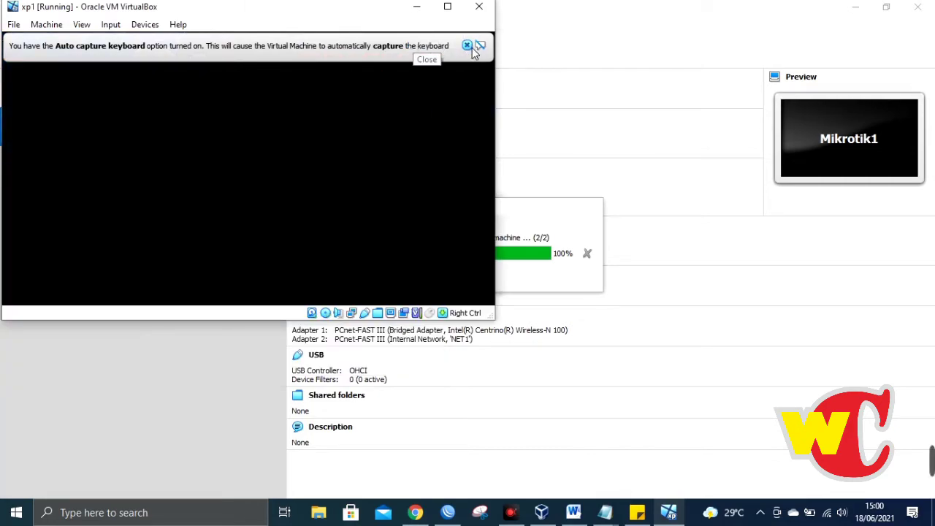
Dismiss the notification messages in both virtual machine windows and move the Mikrotik1 window away from the xp1 window
left_click(481, 45)
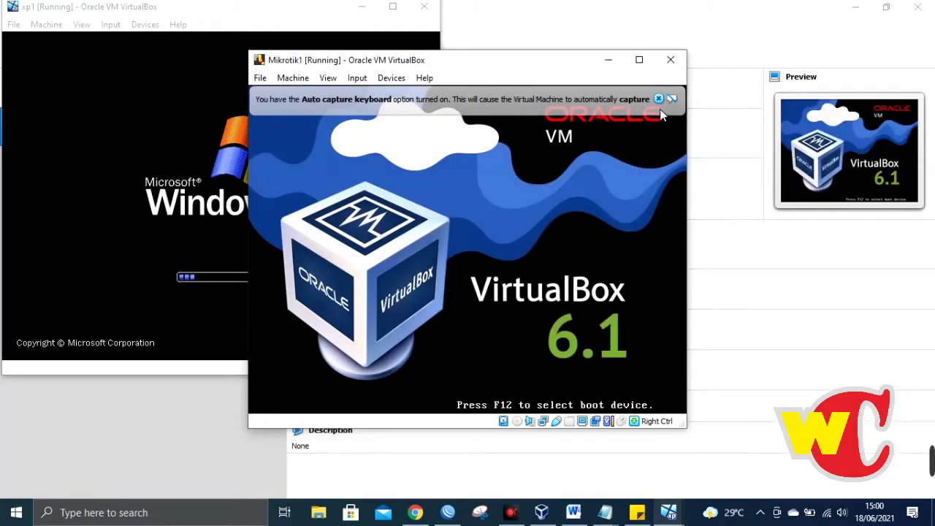
left_click(659, 97)
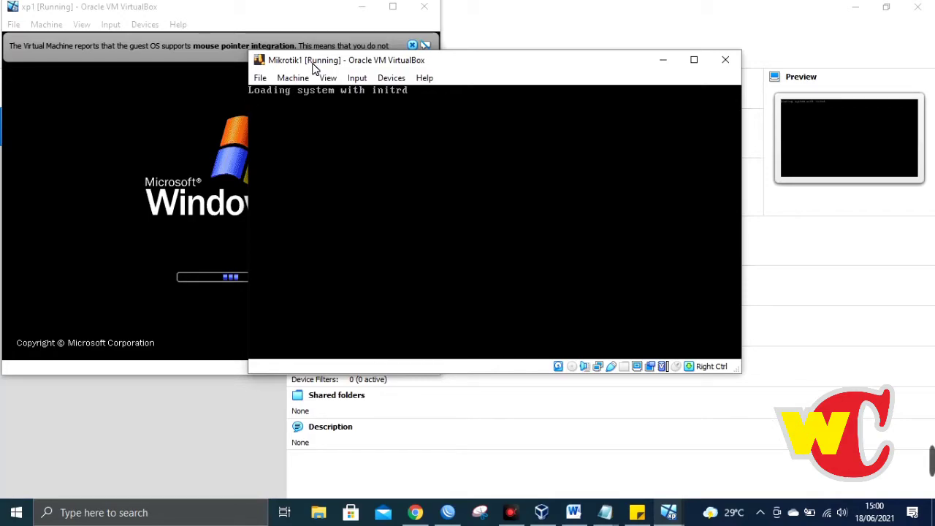
left_click_drag(530, 68, 677, 65)
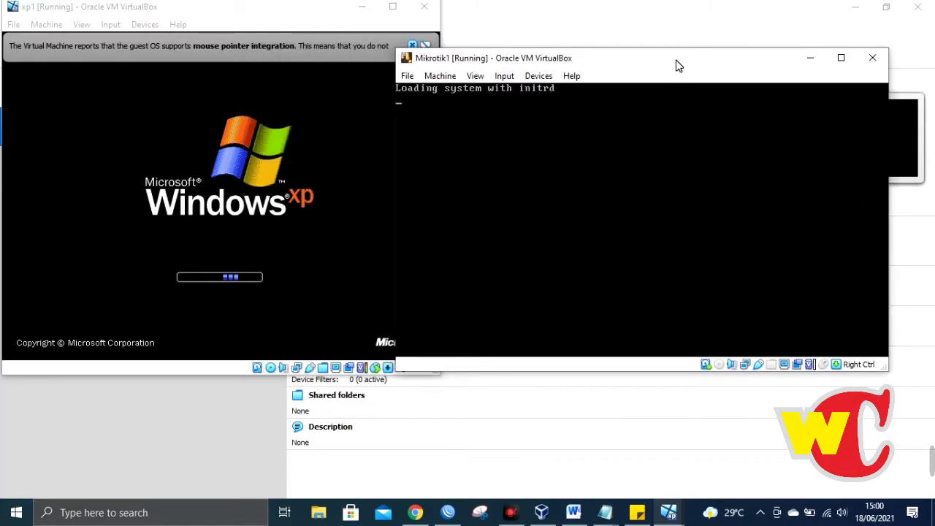
left_click(248, 15)
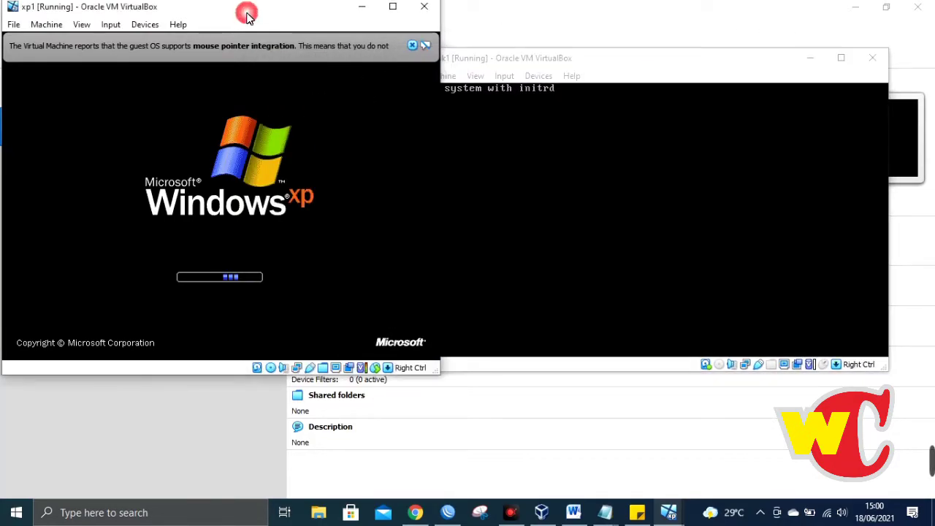
left_click(411, 45)
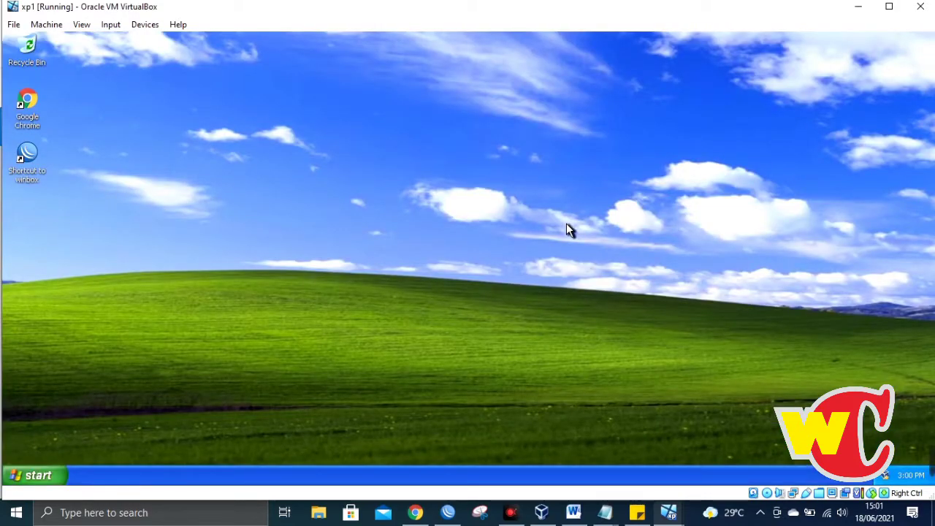
Bring up the Mikrotik1 console to check its boot progress, and minimize it to return to the xp1 desktop
right_click(497, 197)
left_click(534, 211)
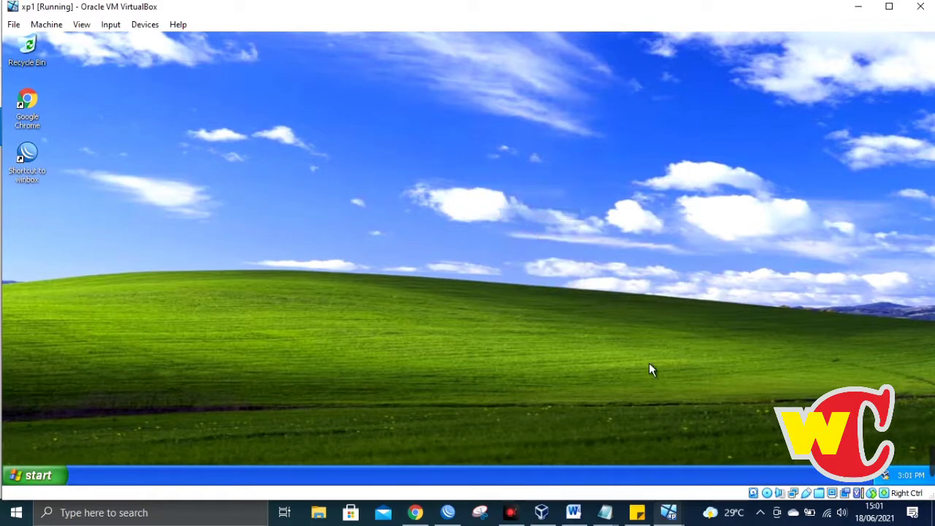
mouse_move(669, 512)
left_click(720, 442)
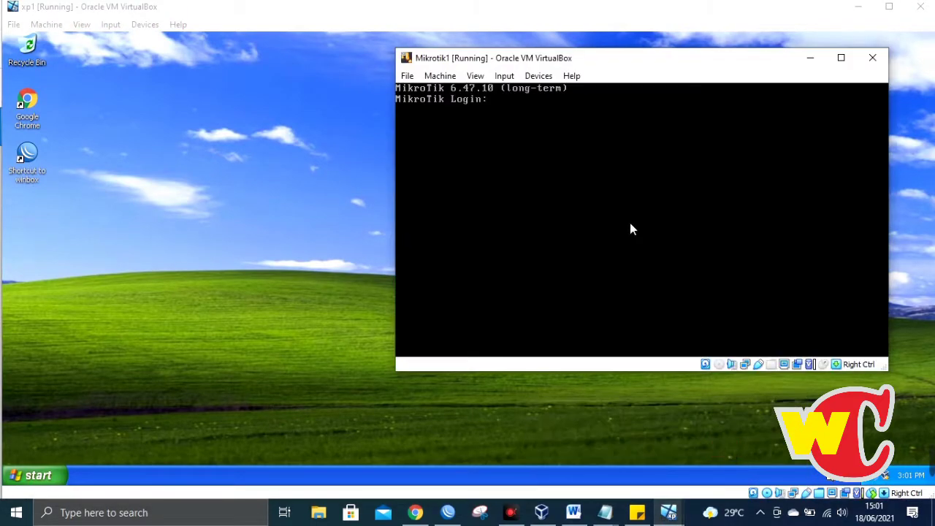
left_click(812, 59)
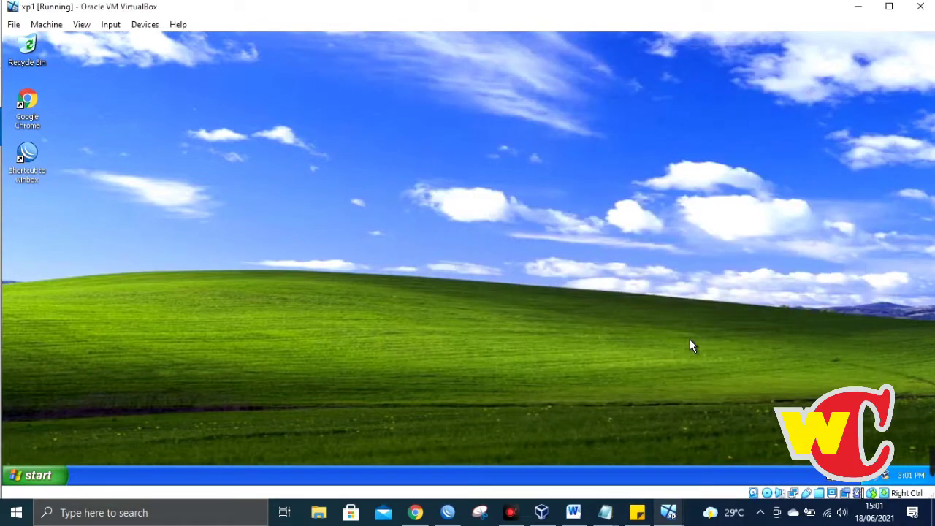
Run cmd on xp1, ping 8.8.8.8 to test internet connectivity, and minimize the command prompt
left_click(33, 475)
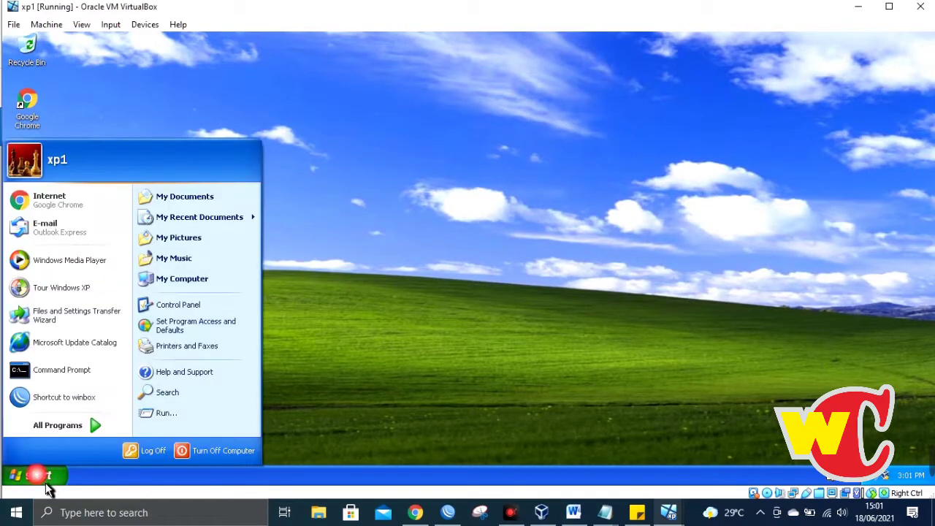
left_click(161, 421)
left_click(173, 411)
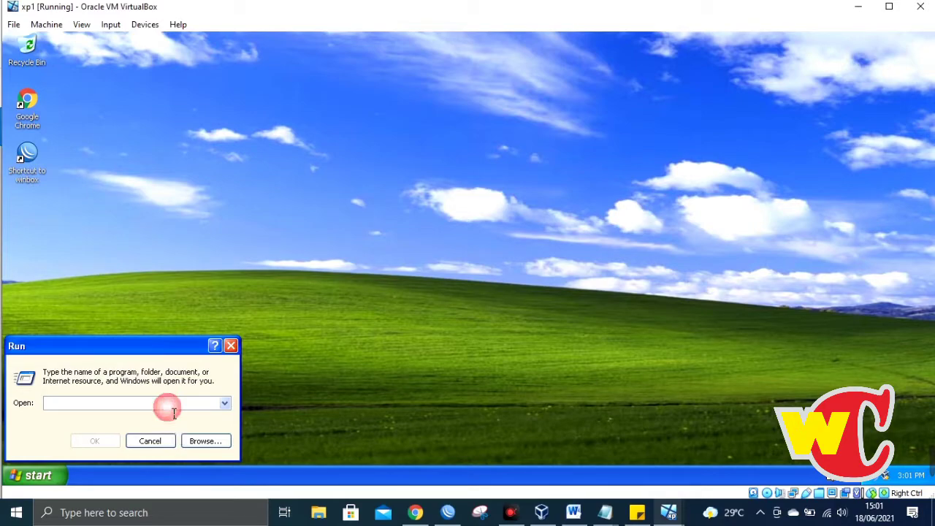
type("cmd")
key("Return")
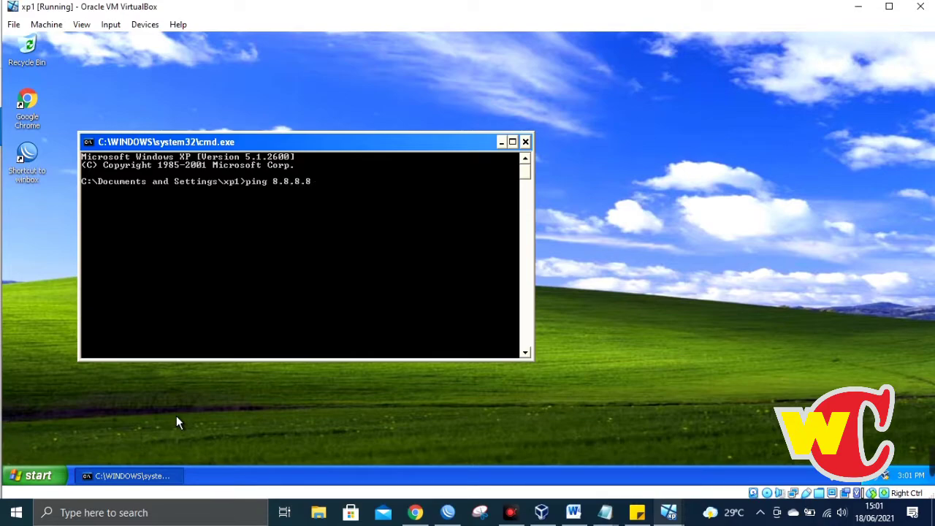
key("Return")
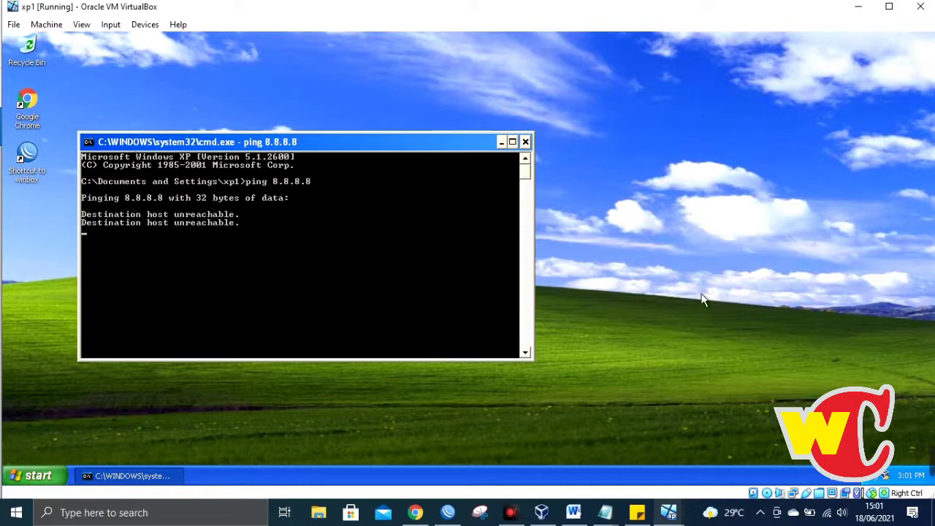
left_click_drag(501, 143, 694, 131)
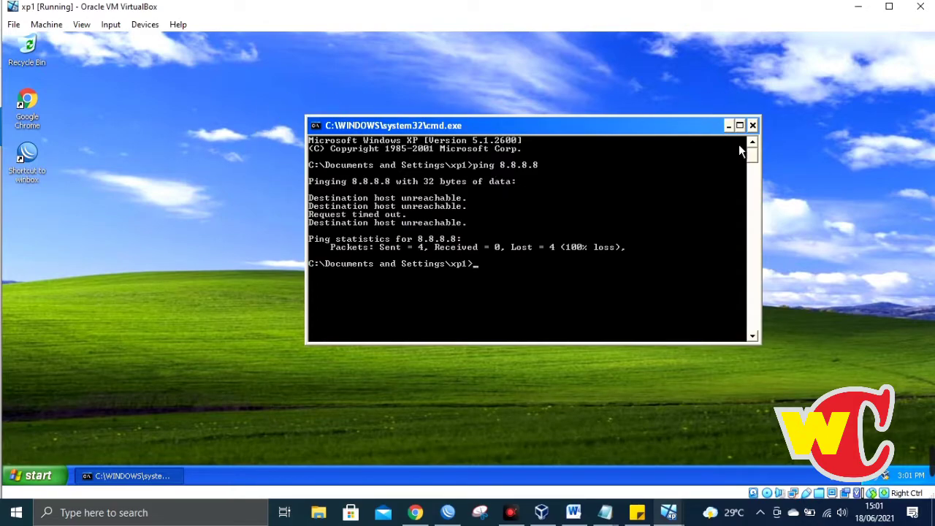
left_click(728, 126)
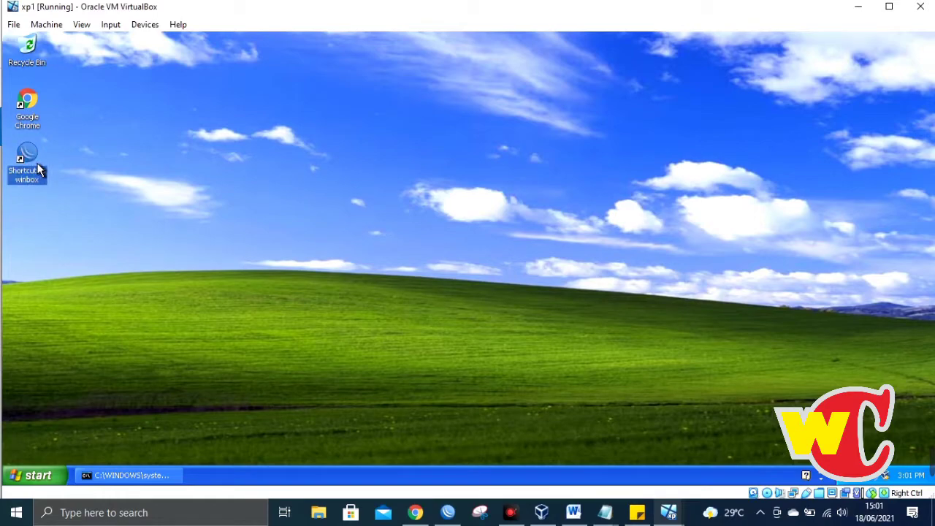
Maximize the xp1 virtual machine window
left_click(887, 8)
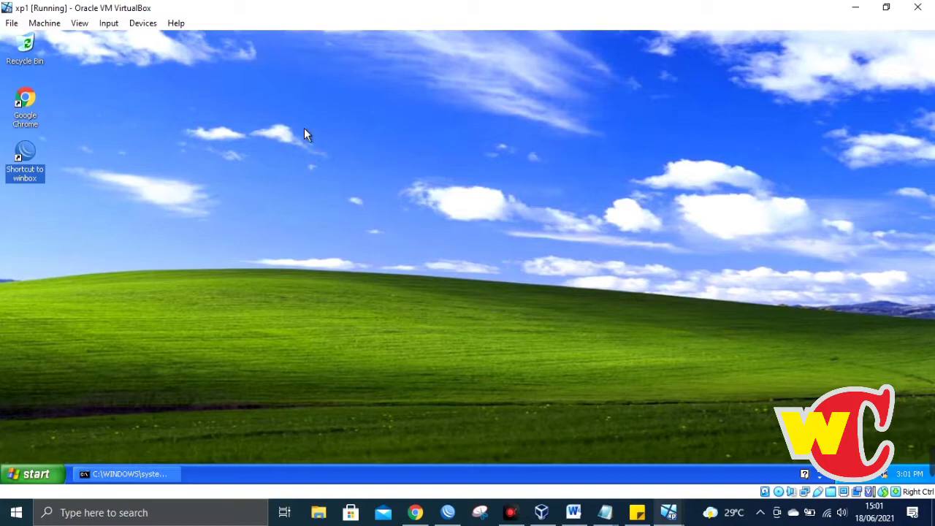
right_click(404, 103)
left_click(435, 115)
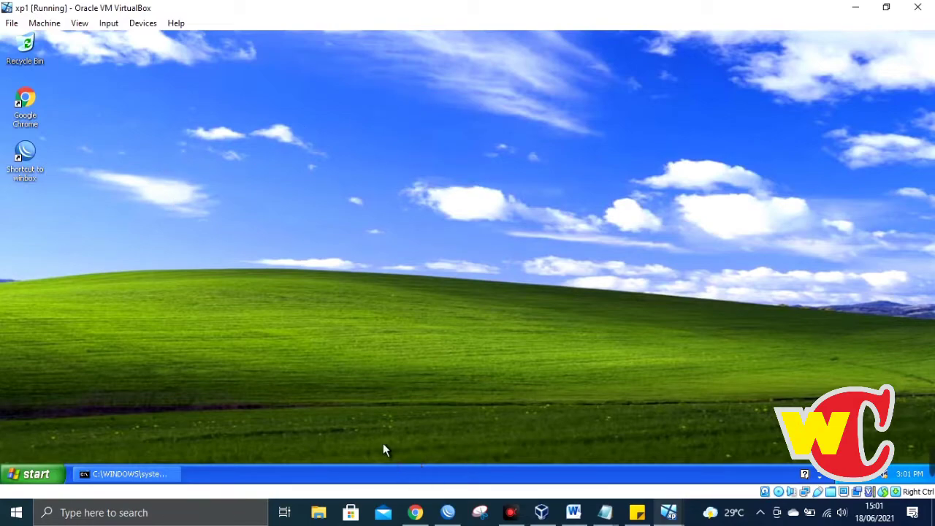
Launch WinBox from its desktop shortcut in xp1, allow the unverified program to run and move its window toward the desktop's centre
left_click(35, 157)
double_click(35, 156)
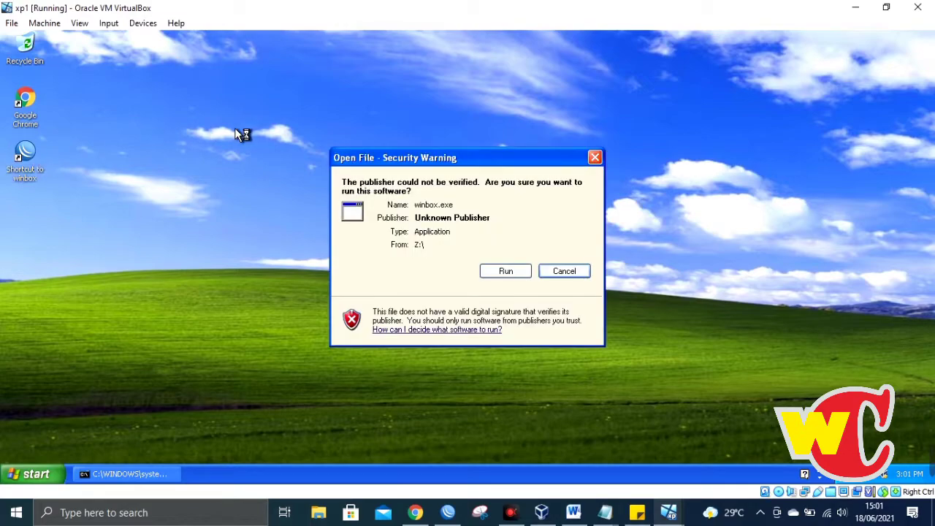
left_click(512, 269)
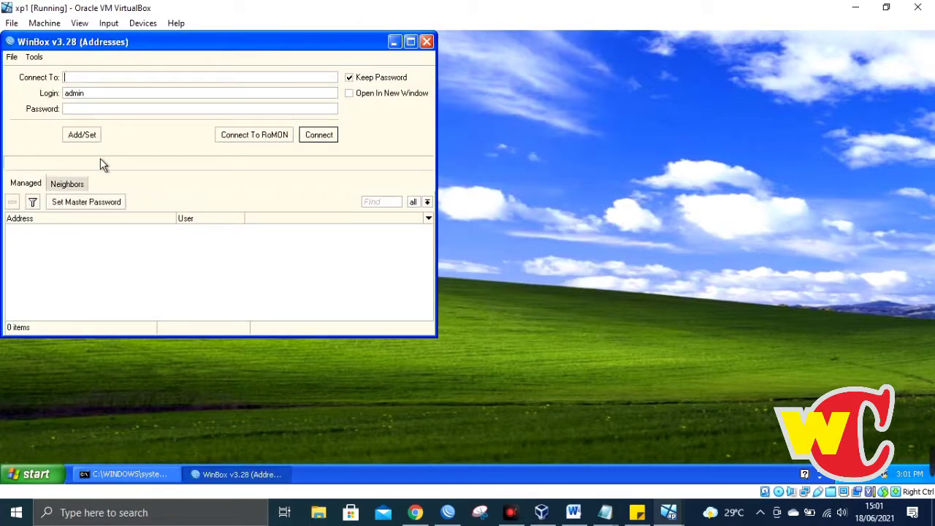
left_click_drag(228, 47, 465, 65)
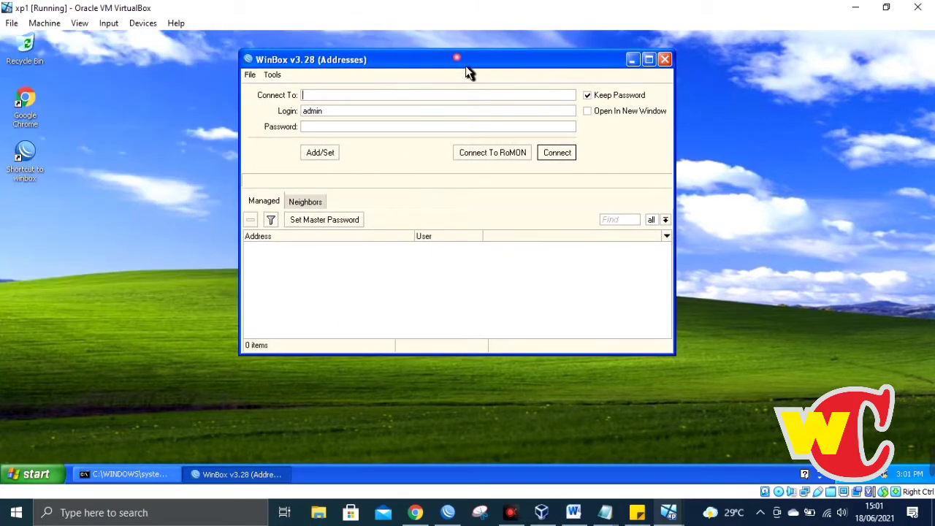
Show WinBox's discovered neighbors and pick the MikroTik router as the connection target
left_click(315, 209)
left_click(326, 247)
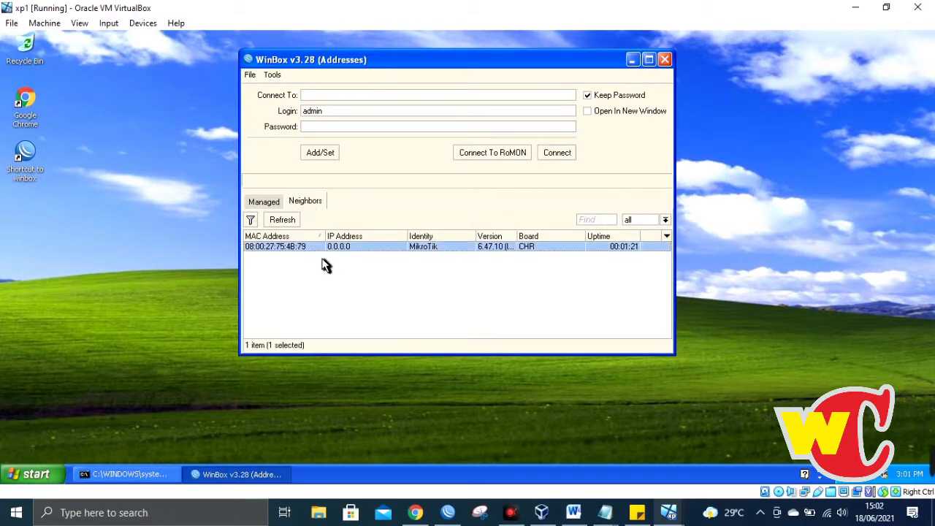
left_click(418, 246)
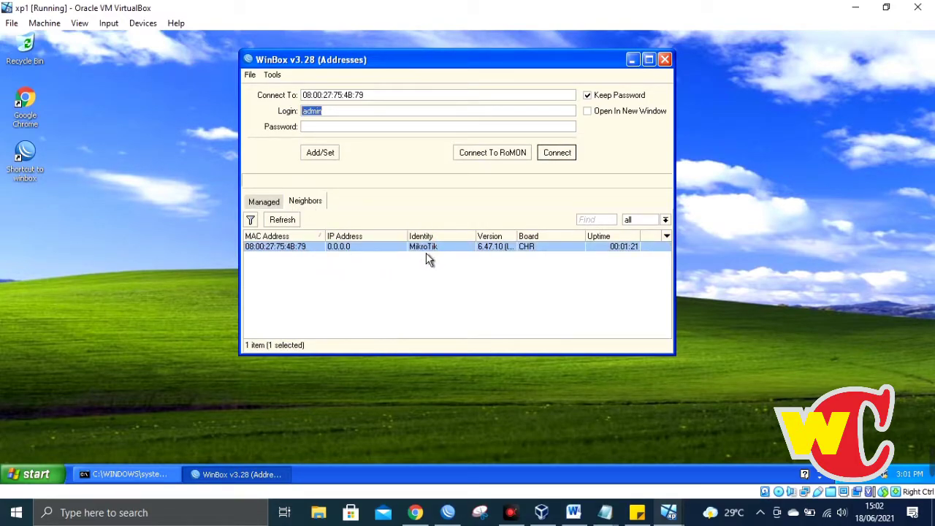
Preview the running Mikrotik1 machine and return to the xp1 window
mouse_move(669, 512)
mouse_move(755, 432)
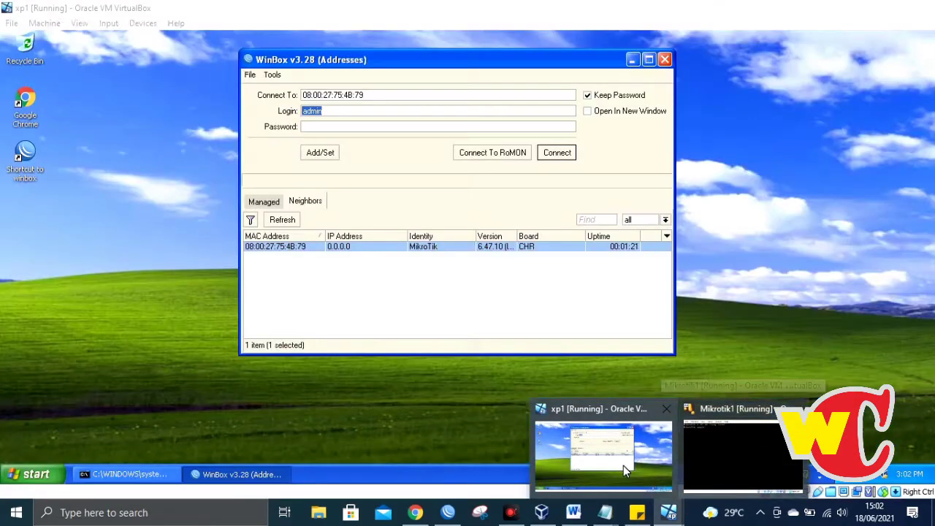
left_click(624, 465)
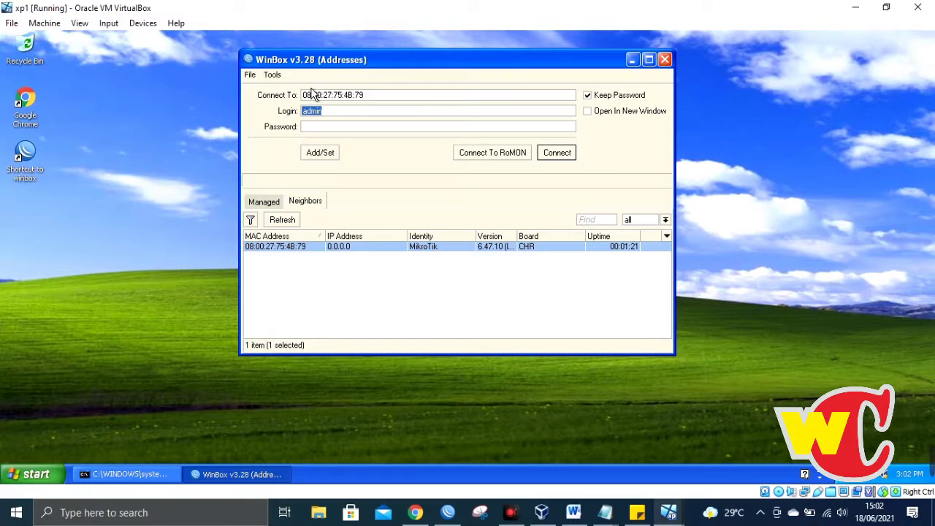
Move the WinBox window slightly and choose the router's MAC address 08:00:27:75:4B:79 as the connection target
left_click_drag(343, 73, 339, 93)
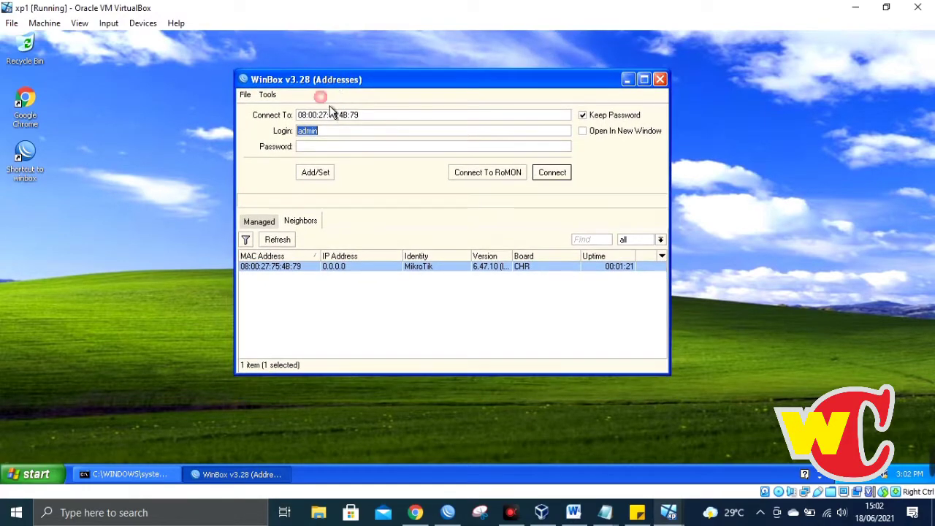
left_click(357, 268)
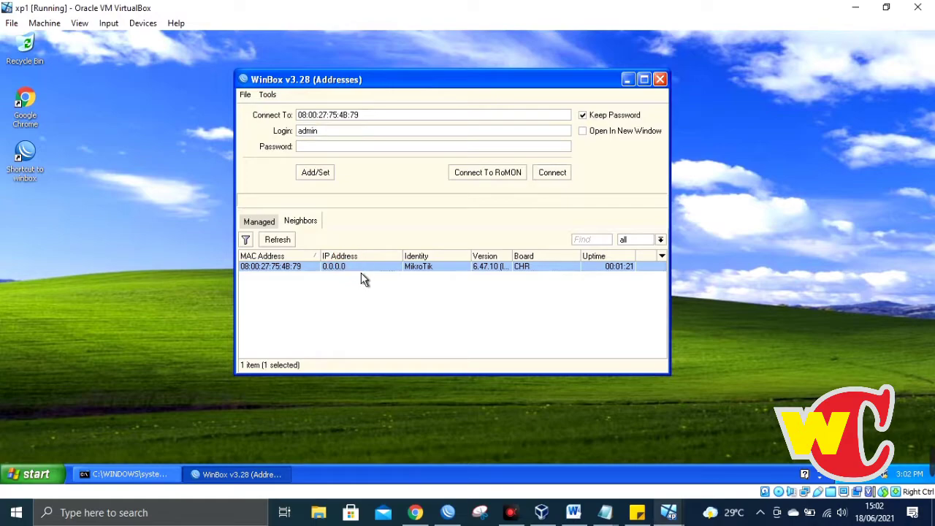
left_click(294, 269)
left_click(294, 269)
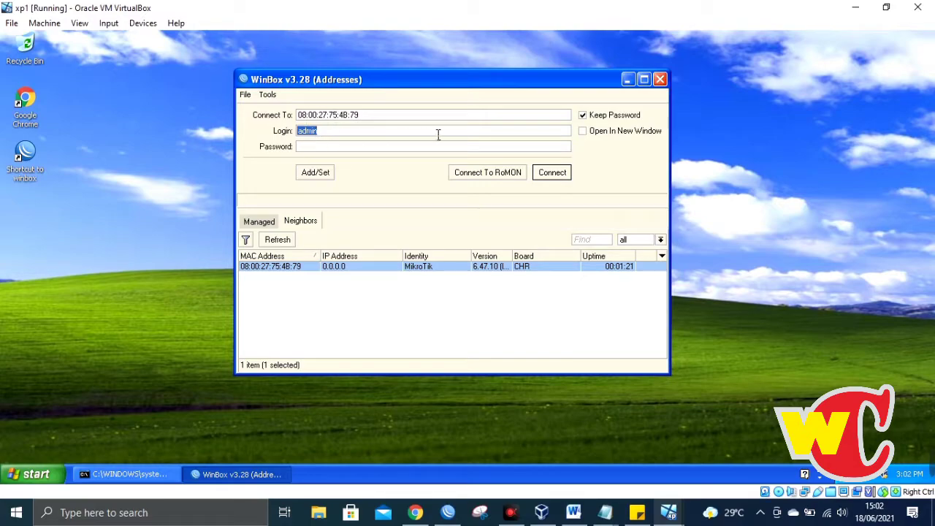
Connect to the router as admin with a blank password and maximize the WinBox session window
left_click(311, 149)
left_click(566, 177)
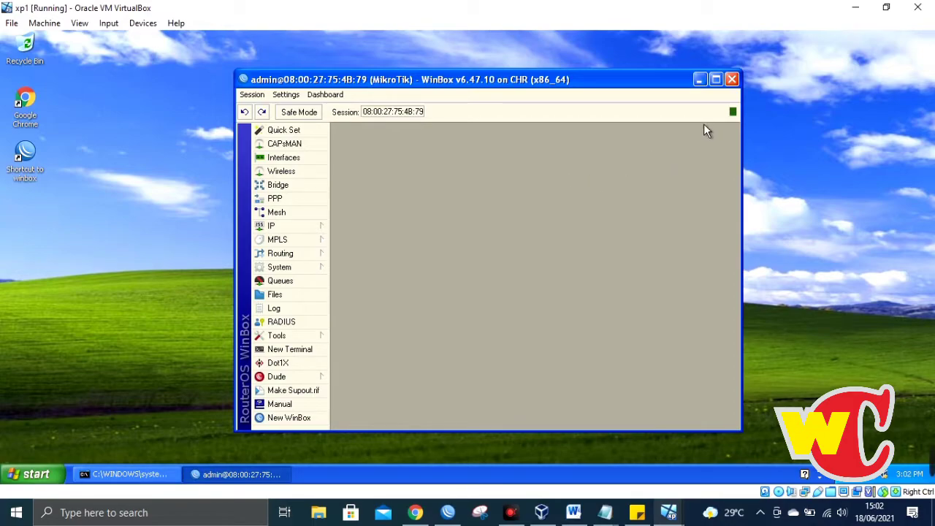
left_click(717, 80)
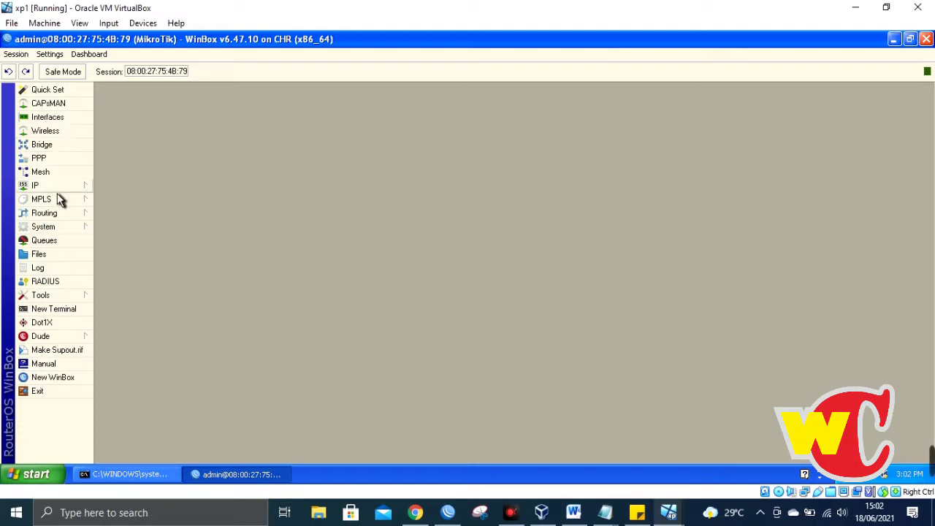
Dismiss the local area connection notice, then list the router's interfaces and inspect ether1 and ether2
left_click(863, 435)
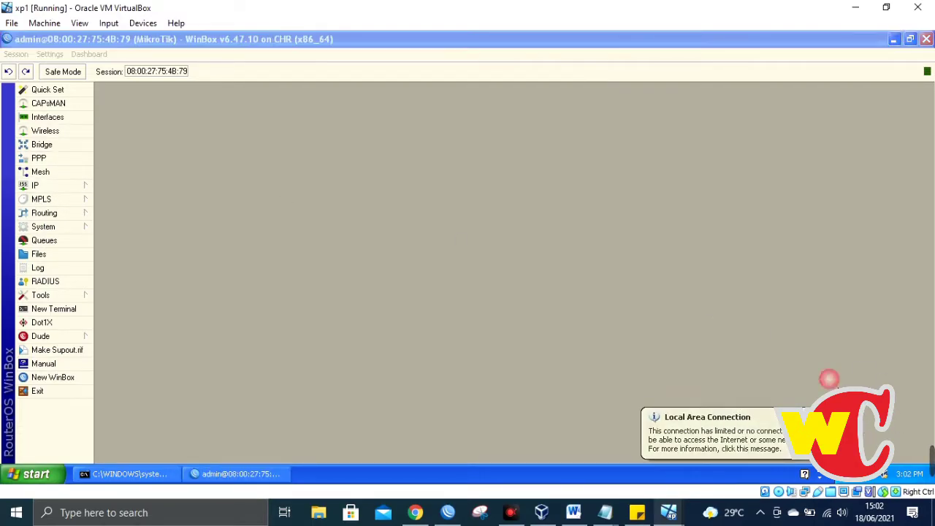
left_click(76, 120)
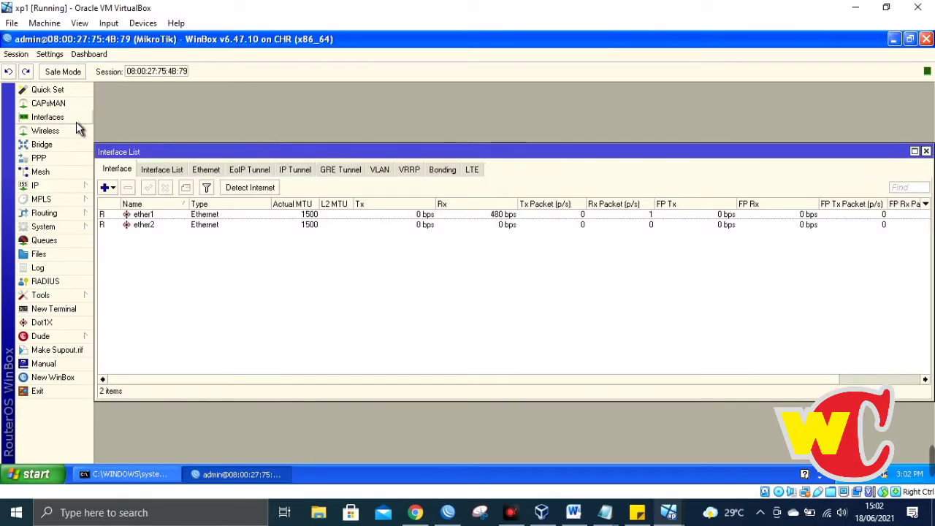
left_click(203, 217)
left_click(198, 225)
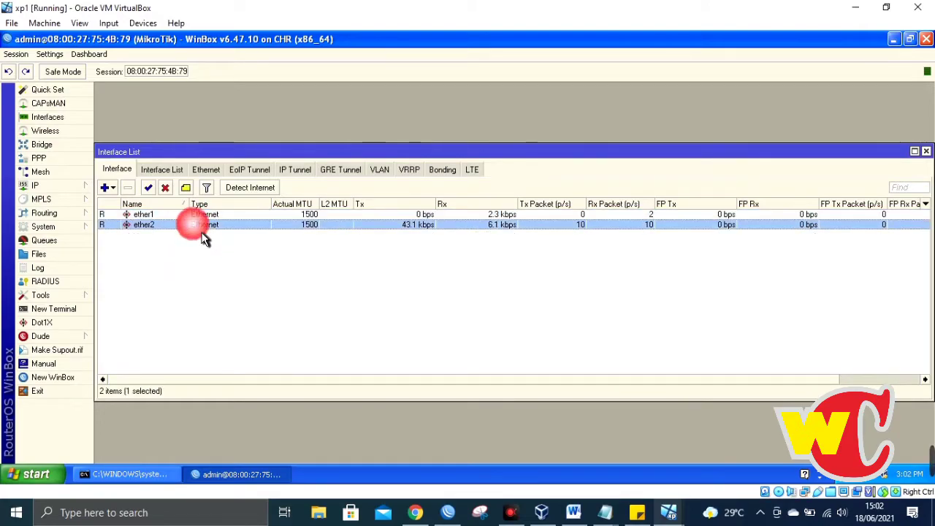
key("Up")
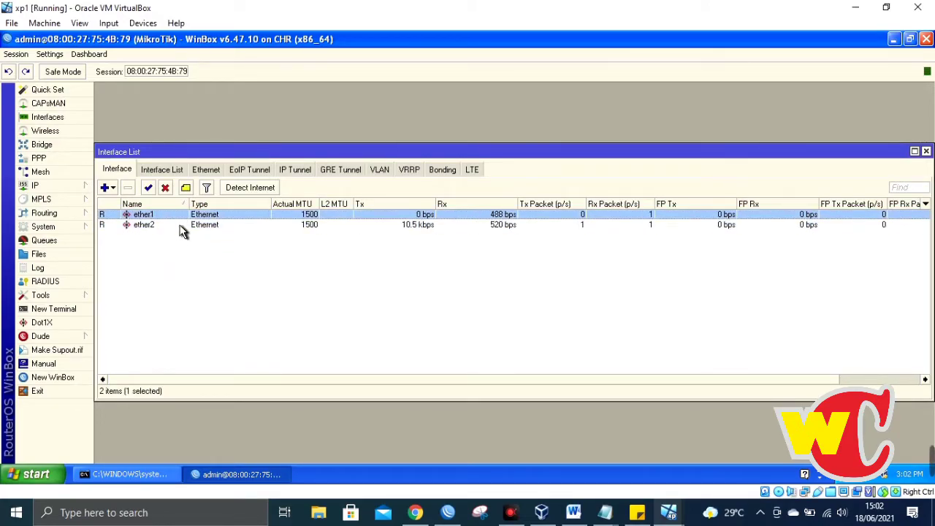
Check the host's network connections and the running virtual machines, then return to ether1 in the router's interface list
left_click(828, 515)
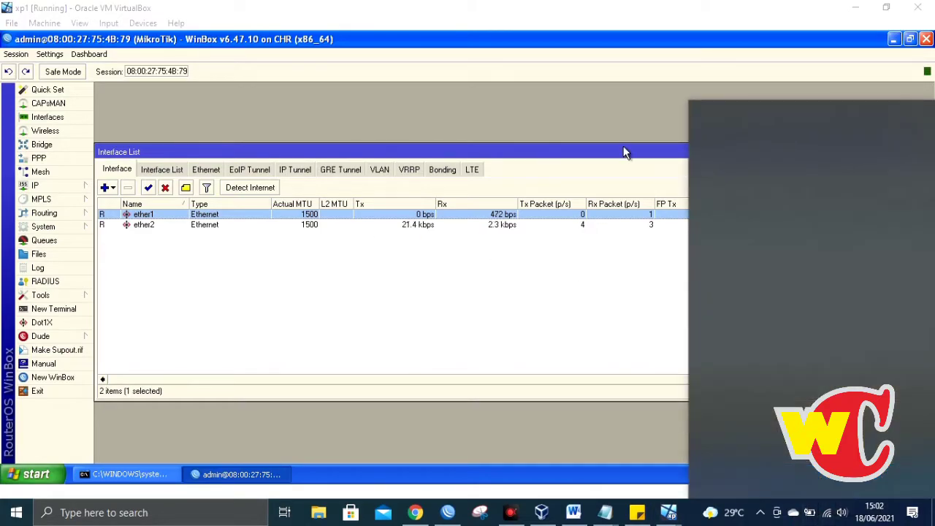
left_click(615, 125)
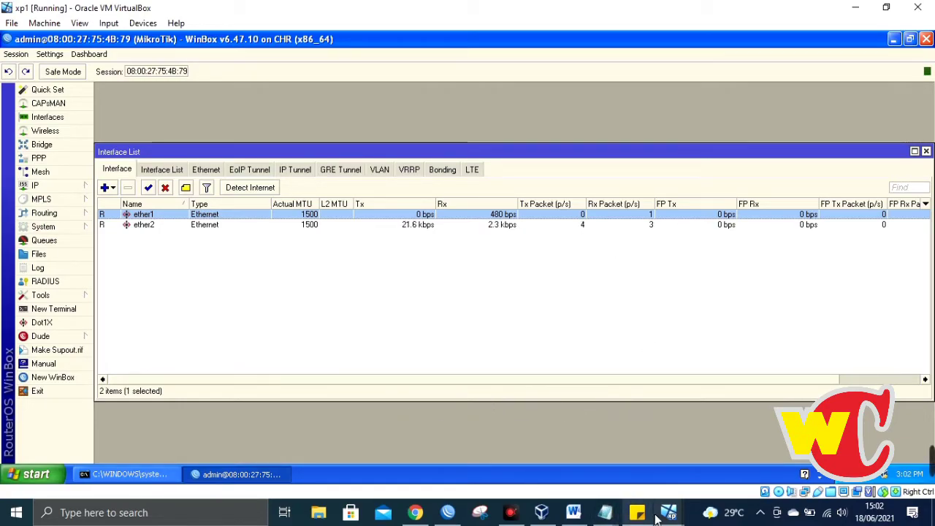
mouse_move(665, 513)
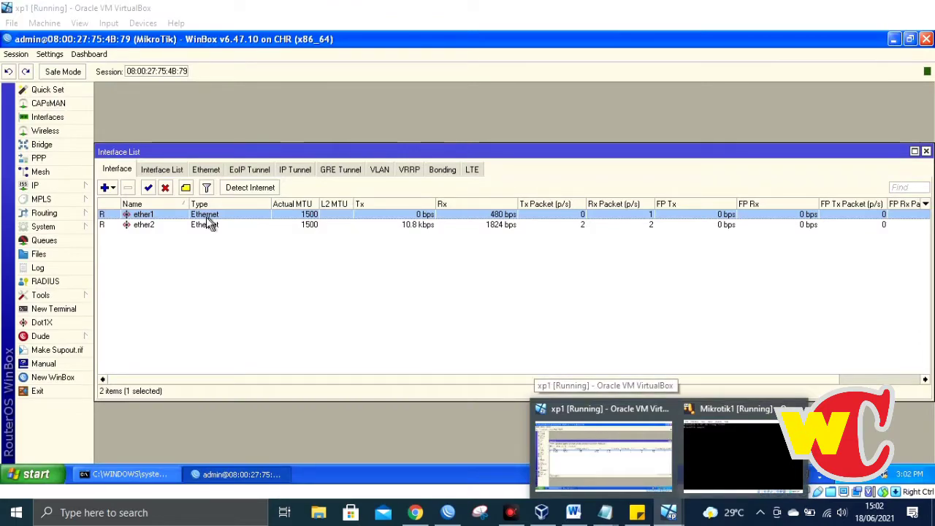
left_click(215, 285)
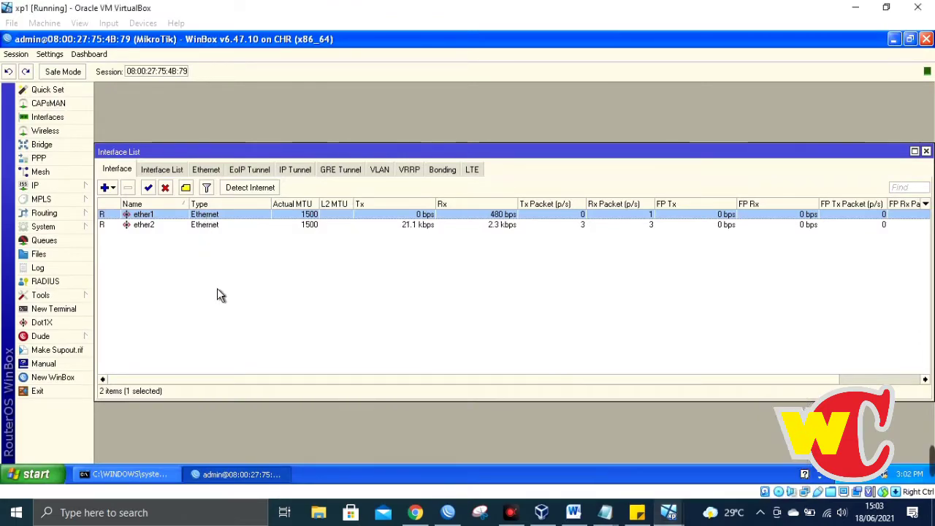
left_click(150, 215)
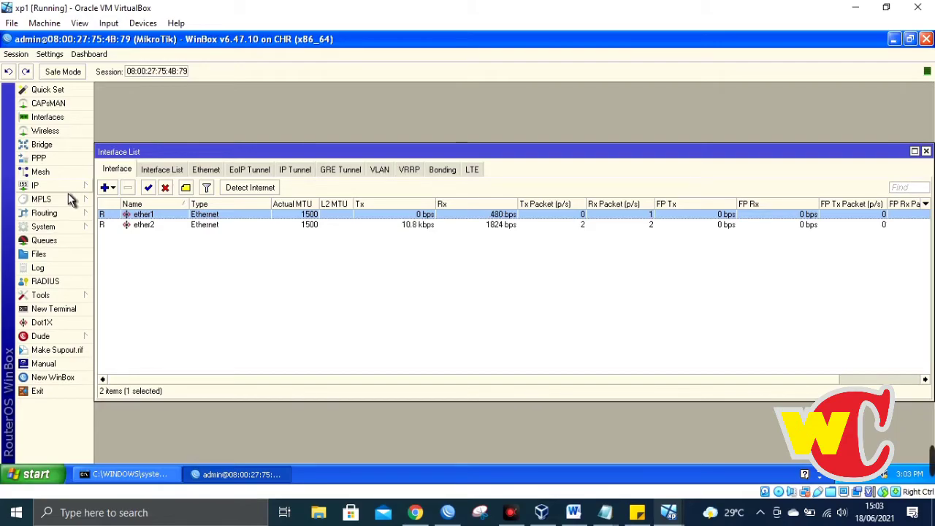
Remove the existing DHCP client entry for ether1 from the router
left_click(68, 192)
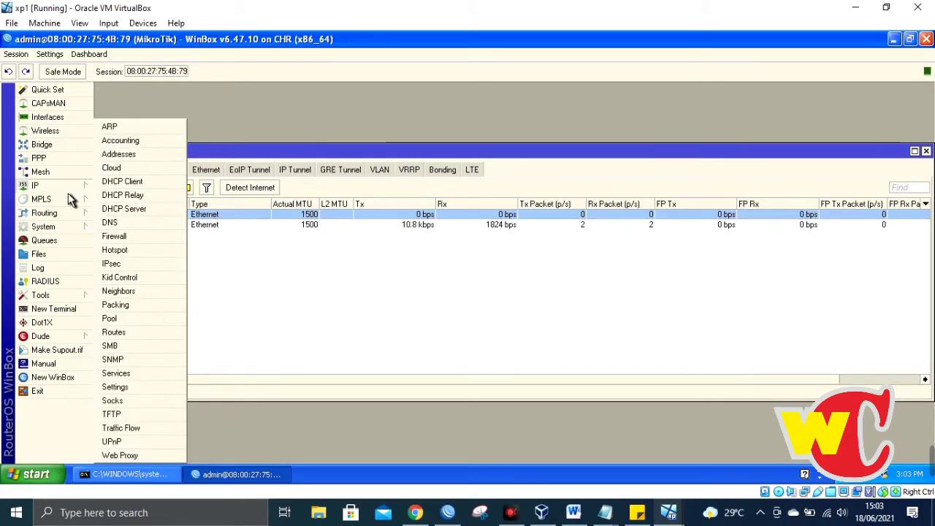
left_click(319, 109)
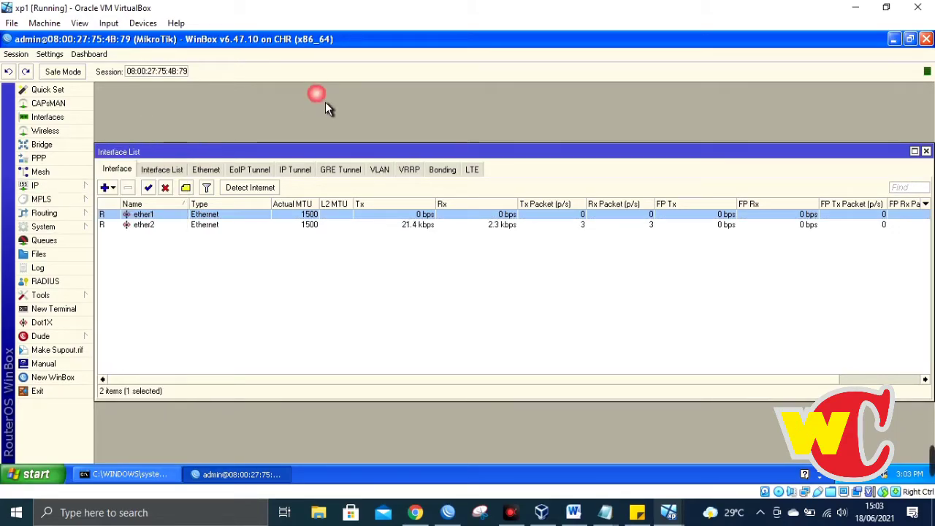
left_click(68, 184)
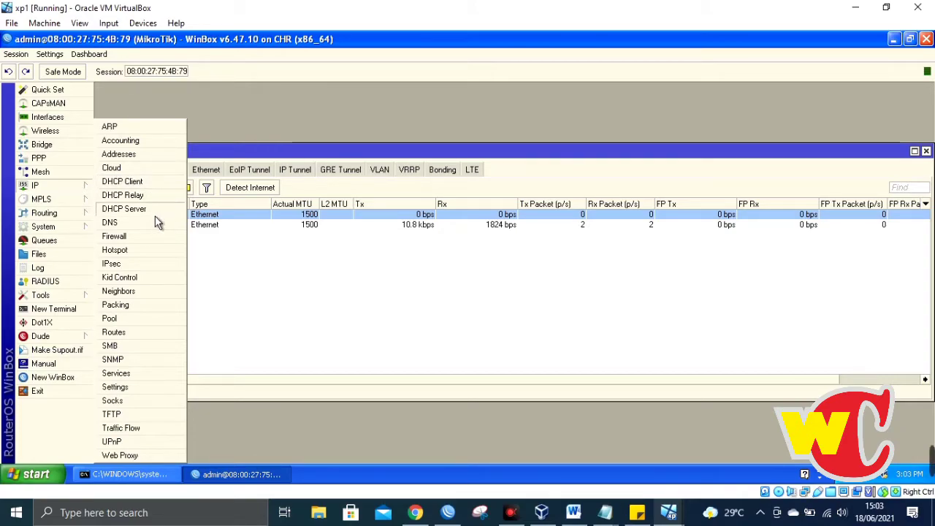
left_click(117, 182)
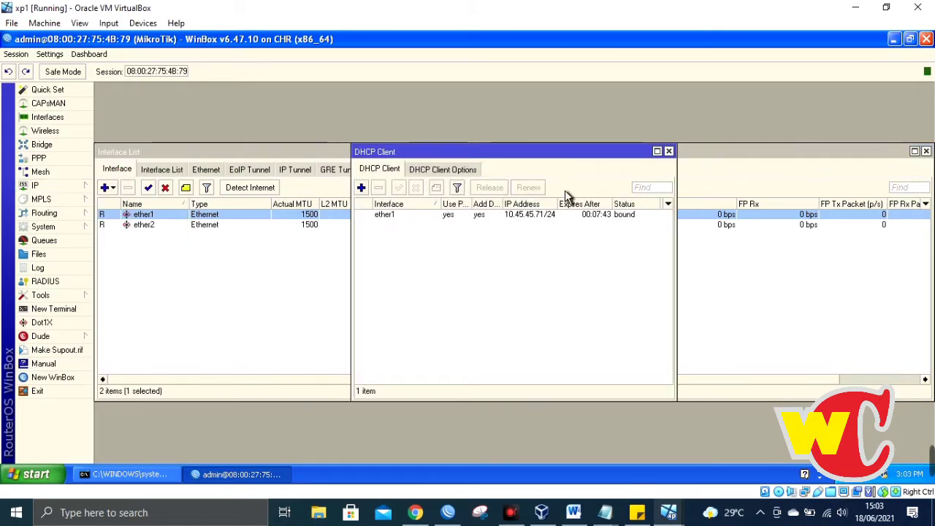
left_click(560, 216)
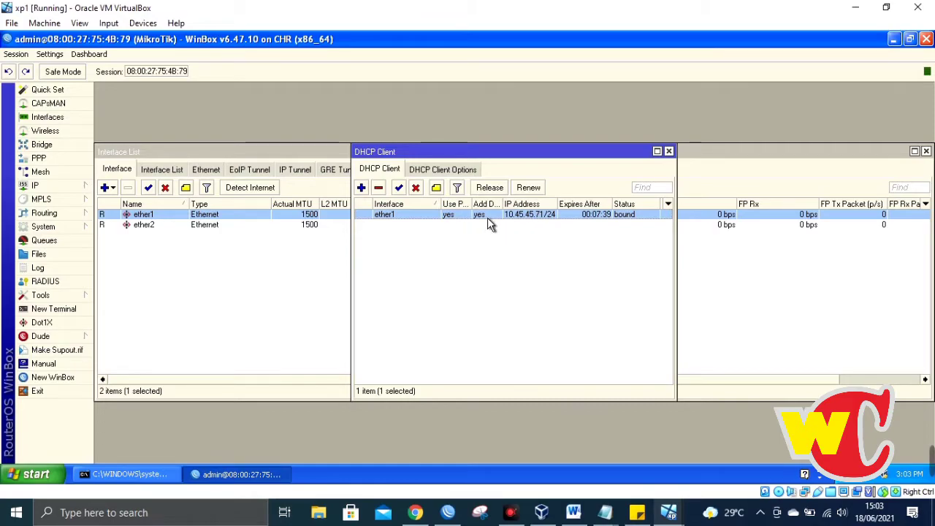
left_click(378, 188)
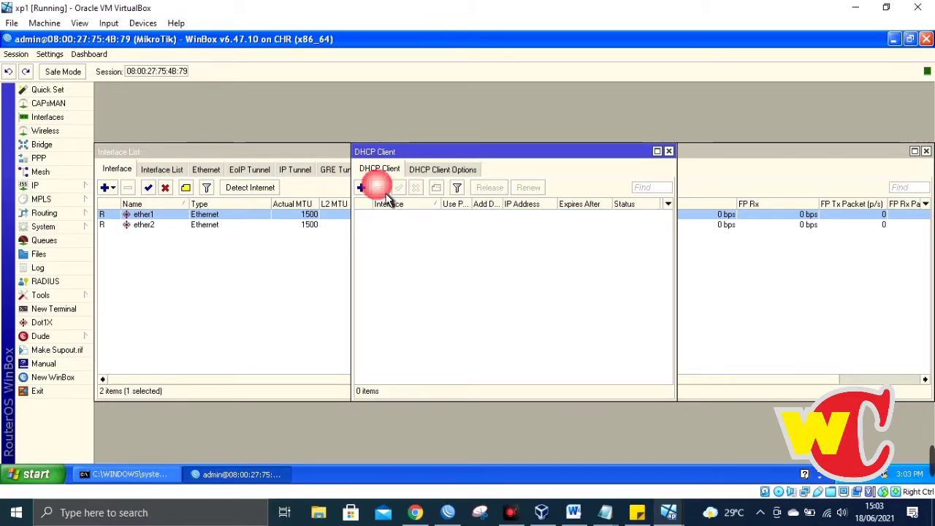
Inspect the router's IP address list and close it again
left_click(62, 120)
left_click(68, 184)
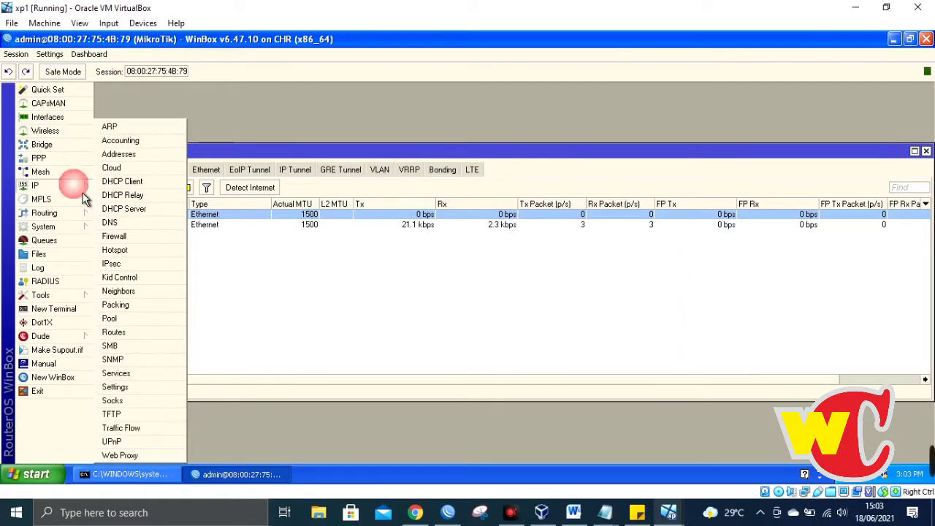
left_click(143, 153)
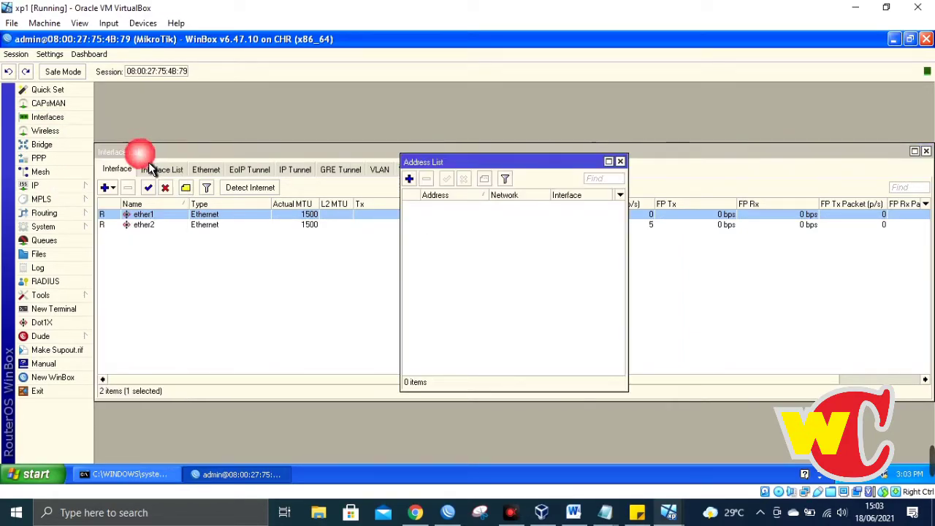
left_click(621, 162)
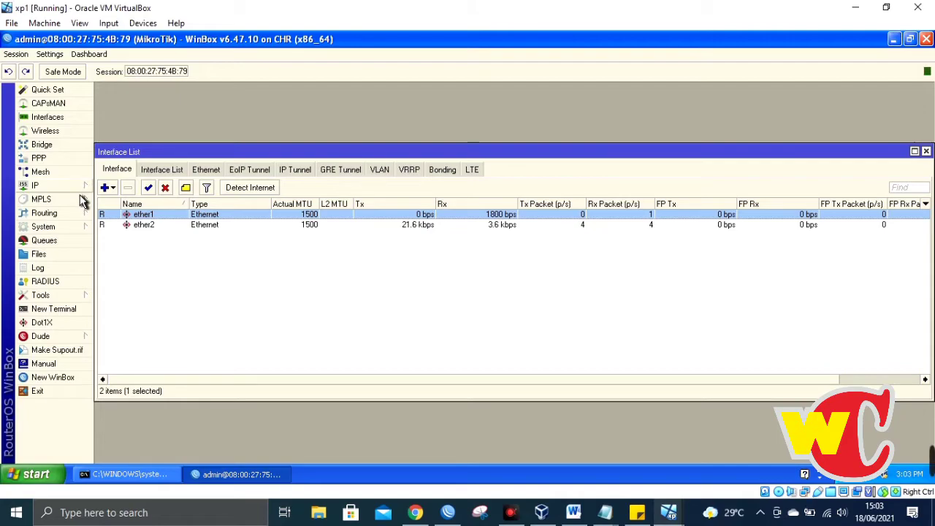
Add a DHCP client on ether1 with peer DNS and peer NTP enabled and the default route set to yes, and select its entry
left_click(70, 186)
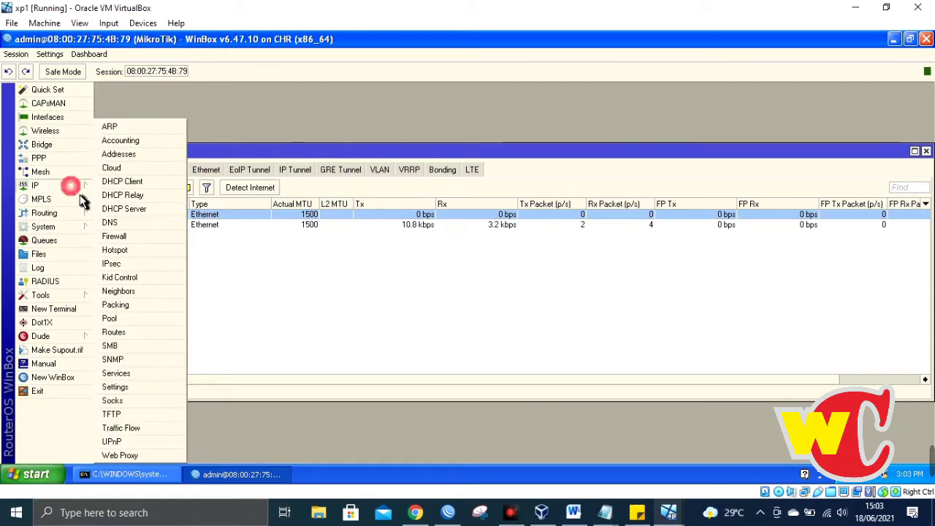
left_click(136, 182)
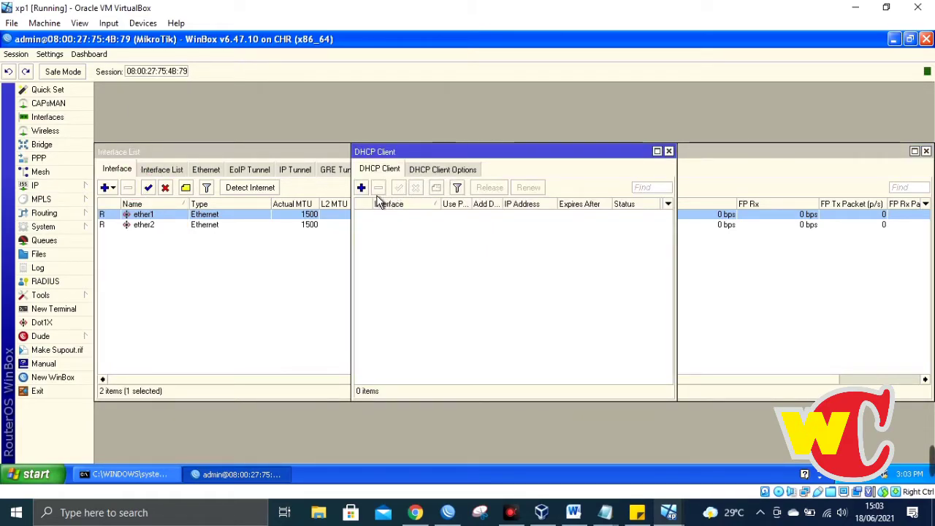
left_click(361, 187)
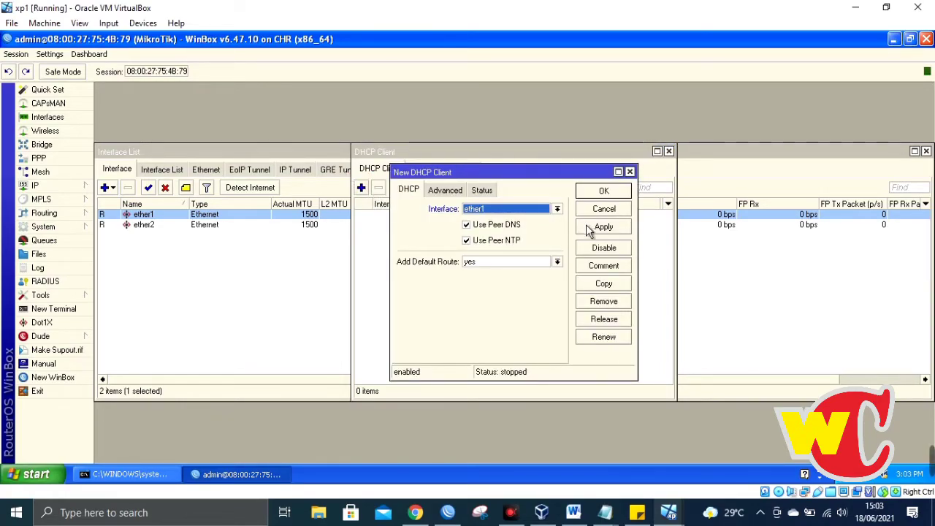
left_click(558, 209)
left_click(572, 226)
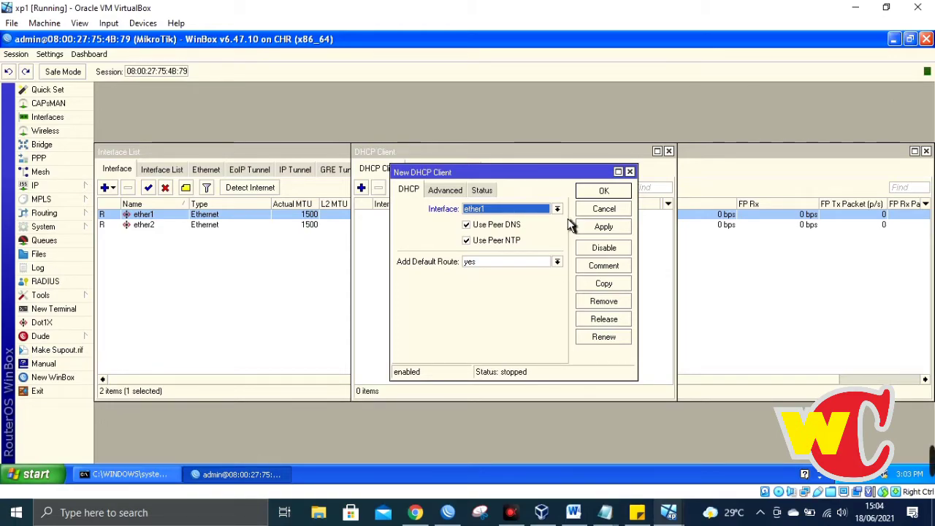
left_click(557, 209)
left_click(557, 209)
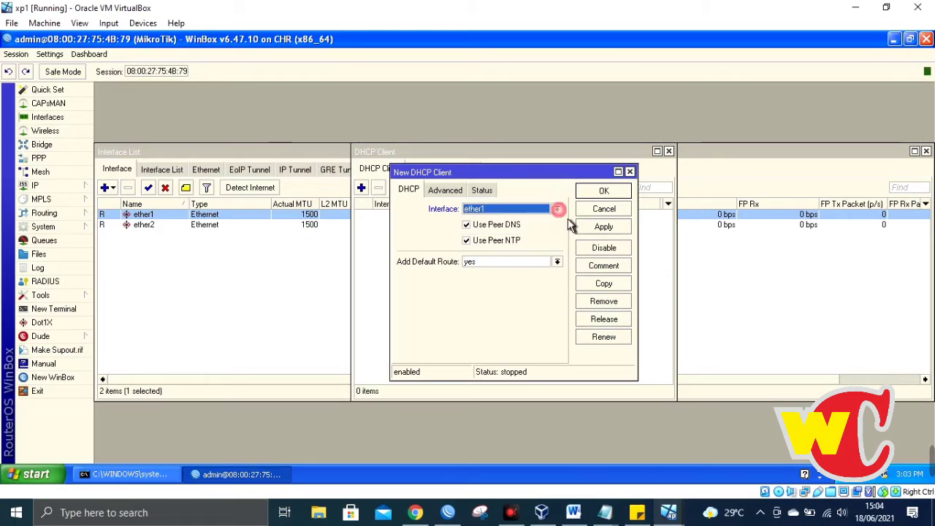
left_click(467, 225)
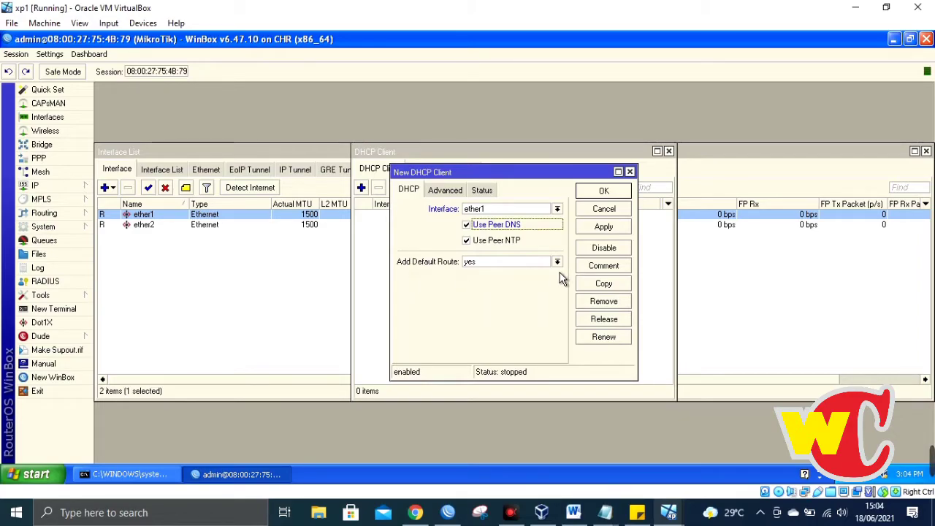
left_click(610, 228)
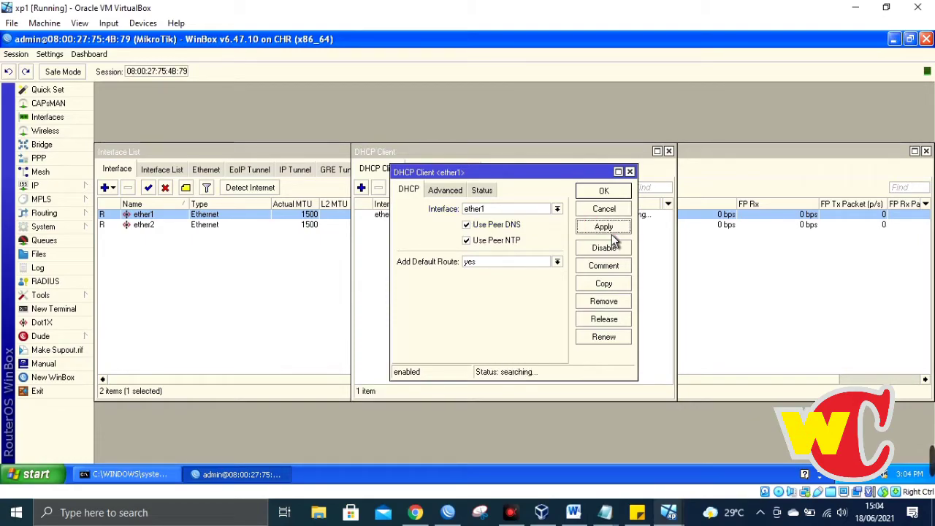
left_click(619, 192)
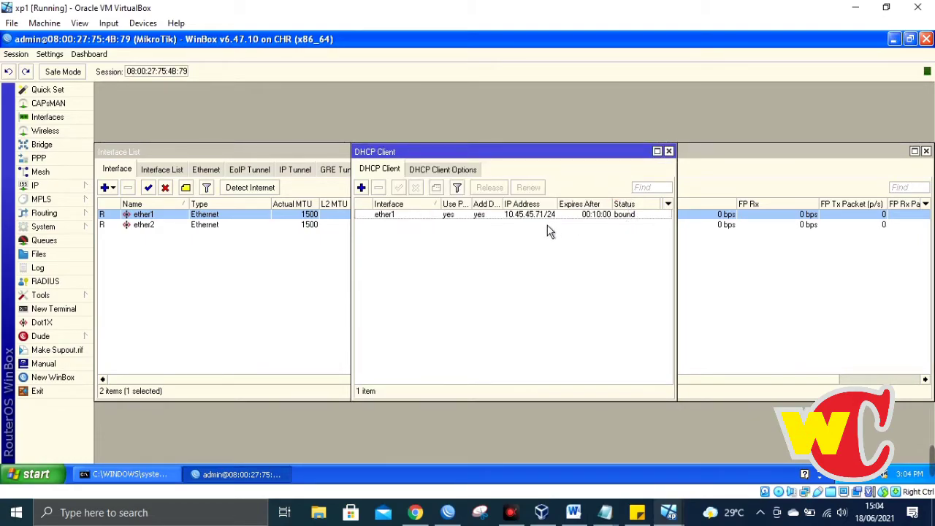
left_click(488, 224)
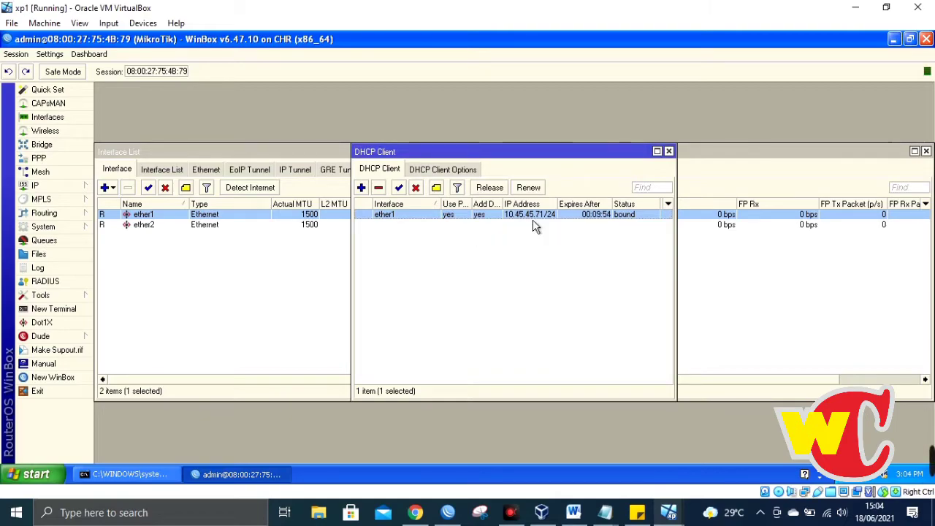
mouse_move(536, 227)
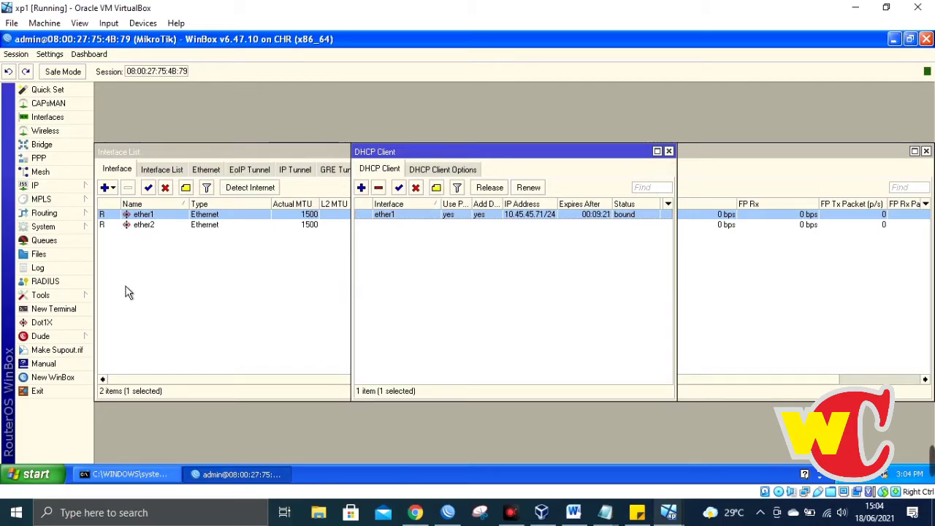
Open a router terminal and ping 8.8.8.8 to test internet access
left_click(88, 313)
left_click_drag(553, 147, 598, 121)
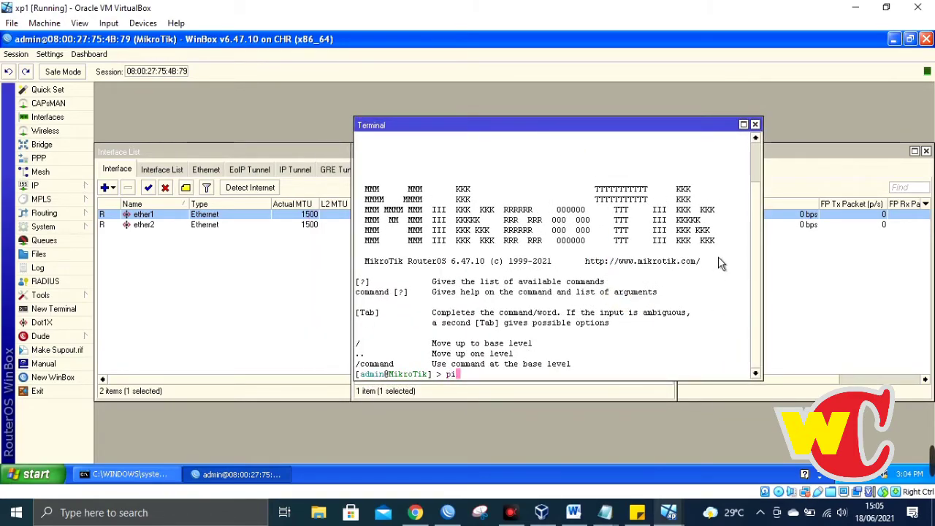
type("ping 8.8.8.8")
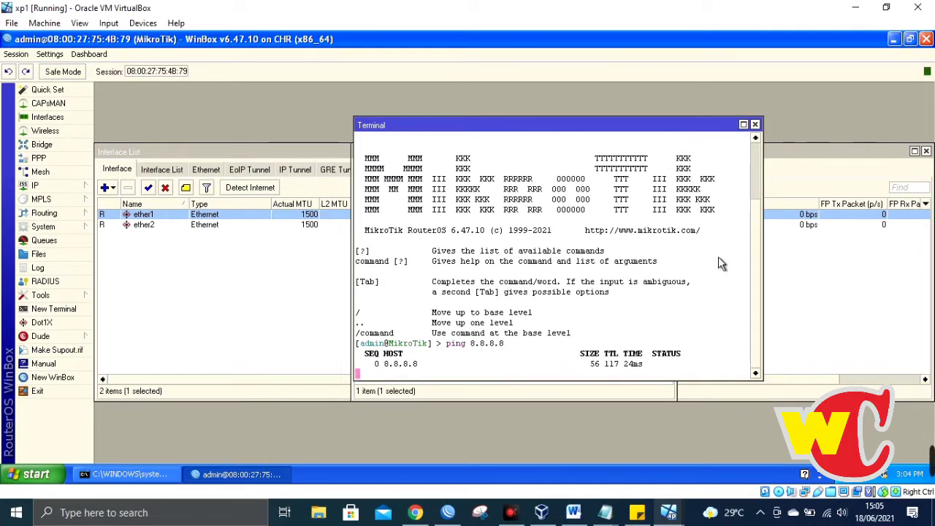
Arrange the DHCP client and terminal windows side by side so the ether1 lease and ping replies are both visible
left_click_drag(511, 126, 665, 131)
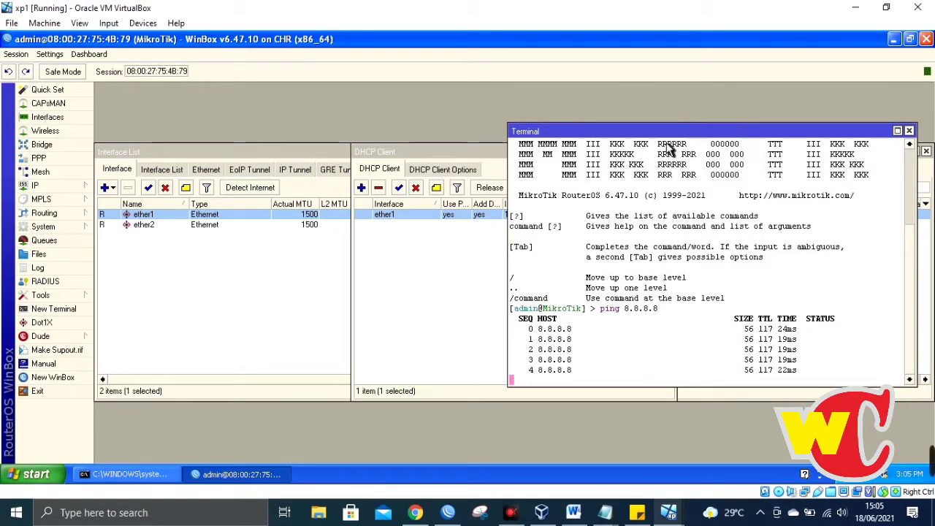
left_click(491, 166)
left_click_drag(543, 153, 389, 133)
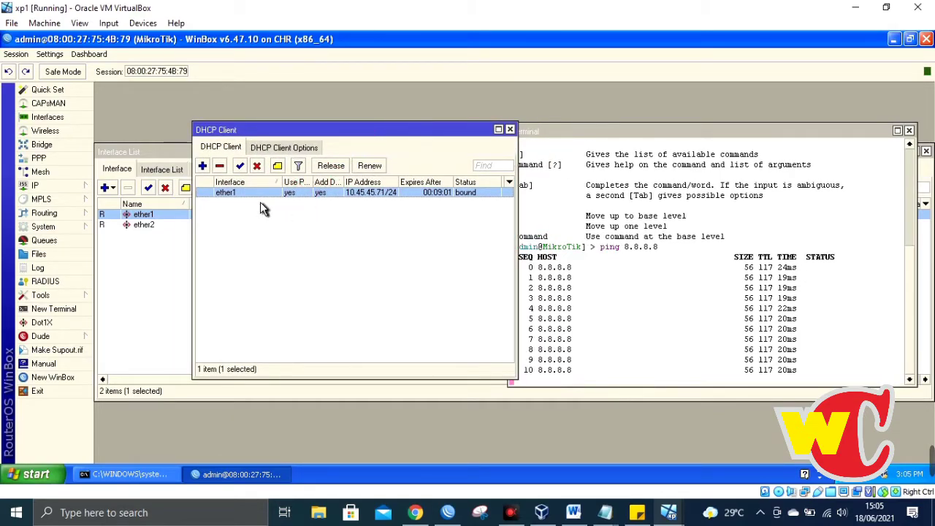
left_click(647, 130)
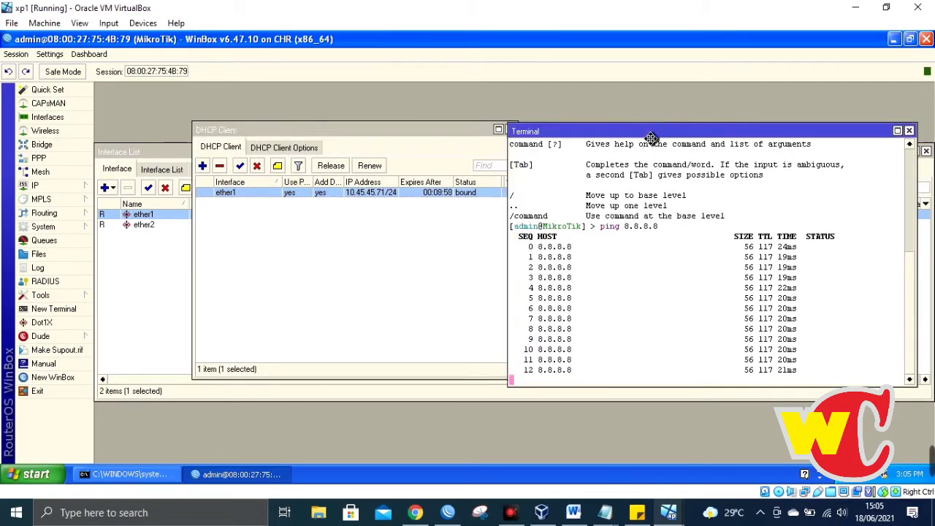
mouse_move(651, 139)
left_mouse_down()
mouse_move(671, 134)
mouse_move(661, 138)
left_mouse_up()
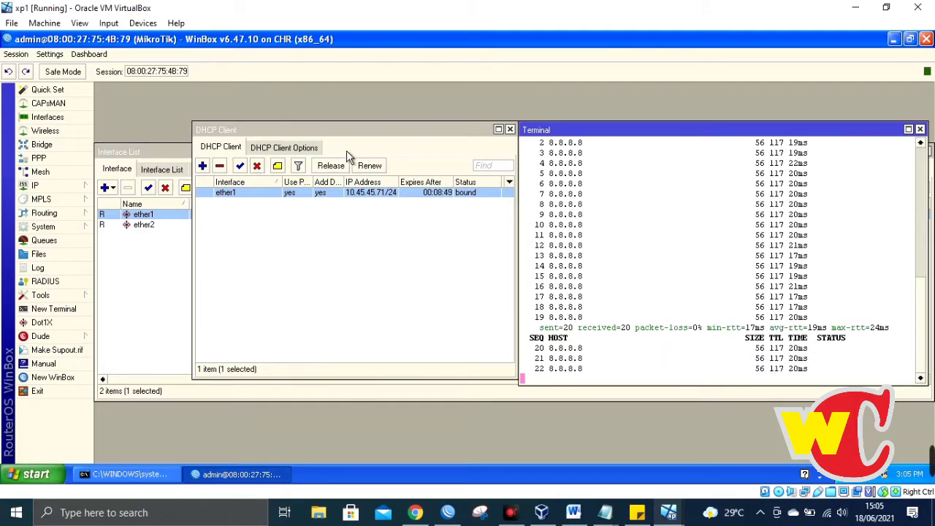
left_click_drag(357, 139, 344, 141)
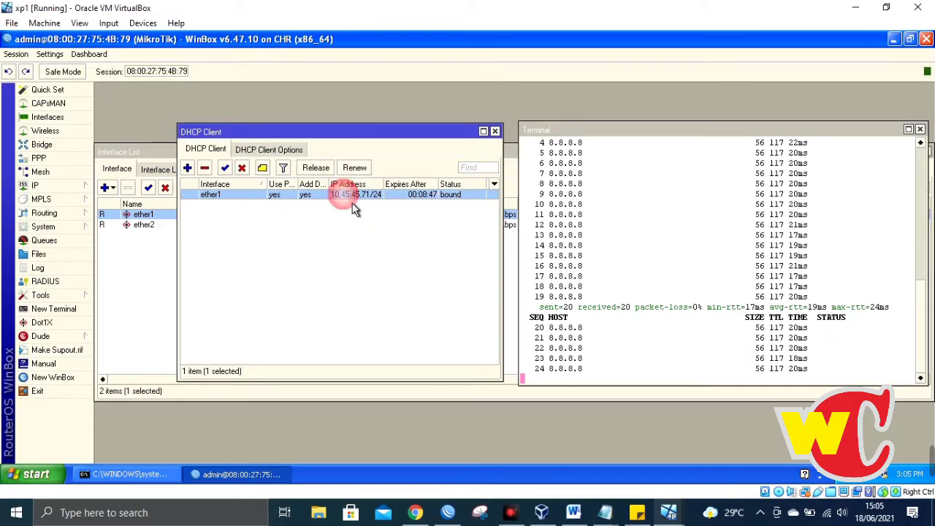
Disable the ether1 DHCP client to test its effect on the running ping, and enable it again
left_click(242, 168)
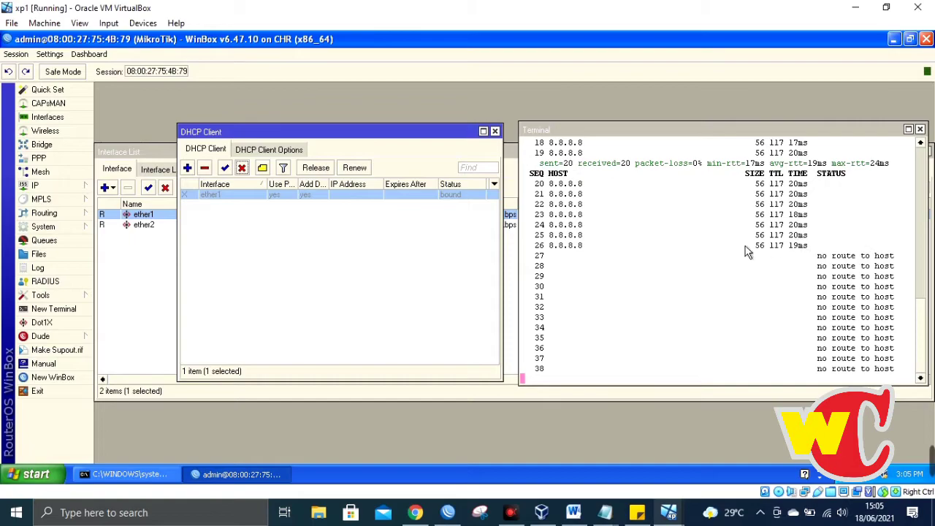
left_click(225, 167)
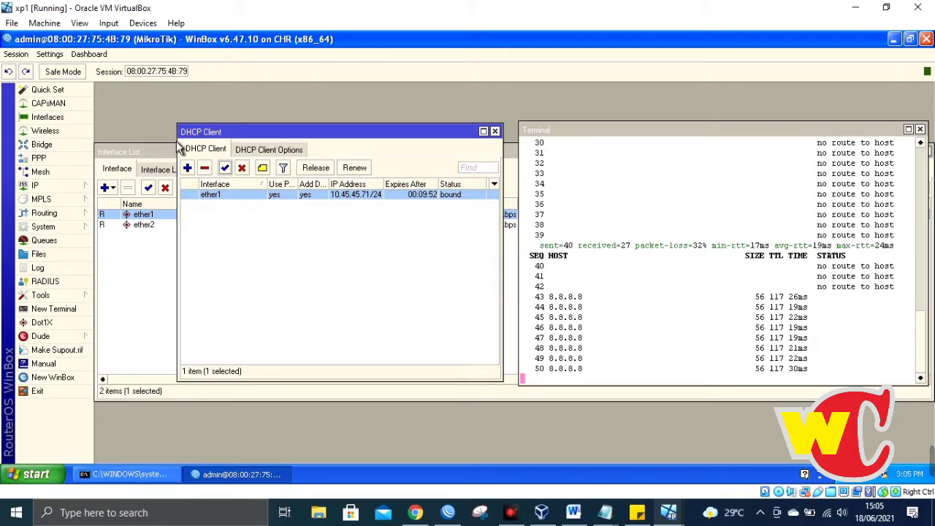
Ping 8.8.8.8 from xp1's command prompt, return to WinBox and close the router terminal
left_click(896, 41)
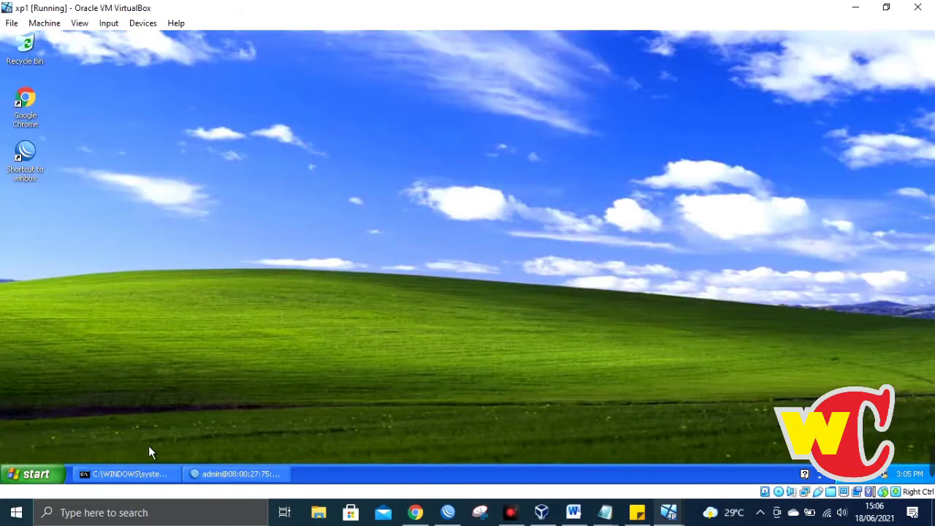
left_click(120, 474)
type("ping 8.8.8.8")
key("Return")
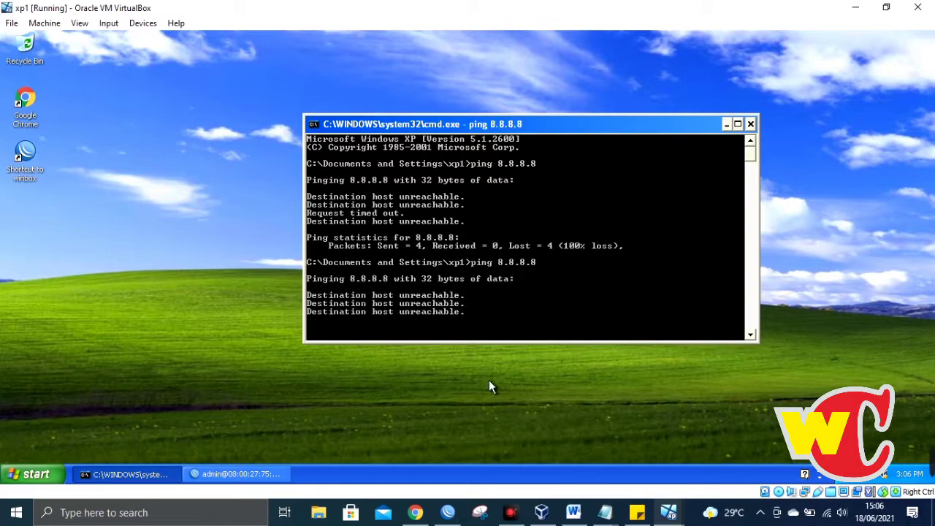
left_click(239, 477)
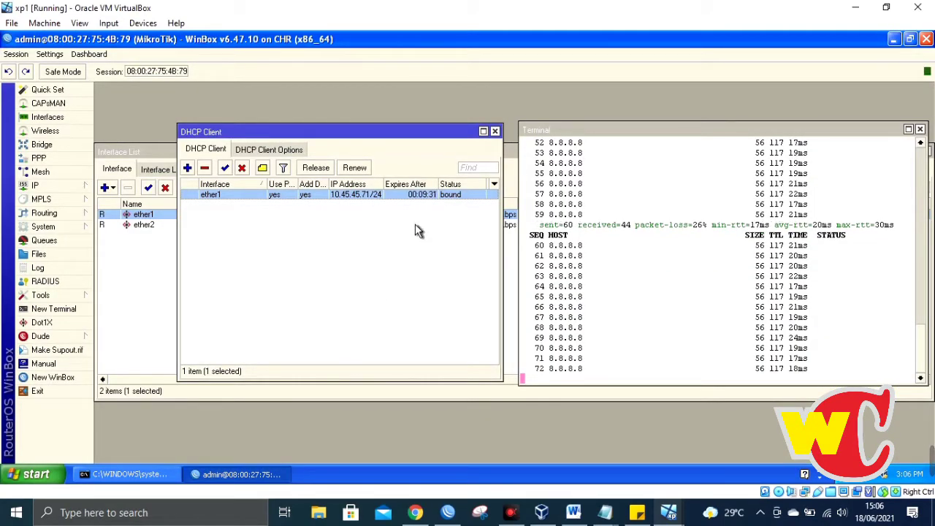
left_click(920, 129)
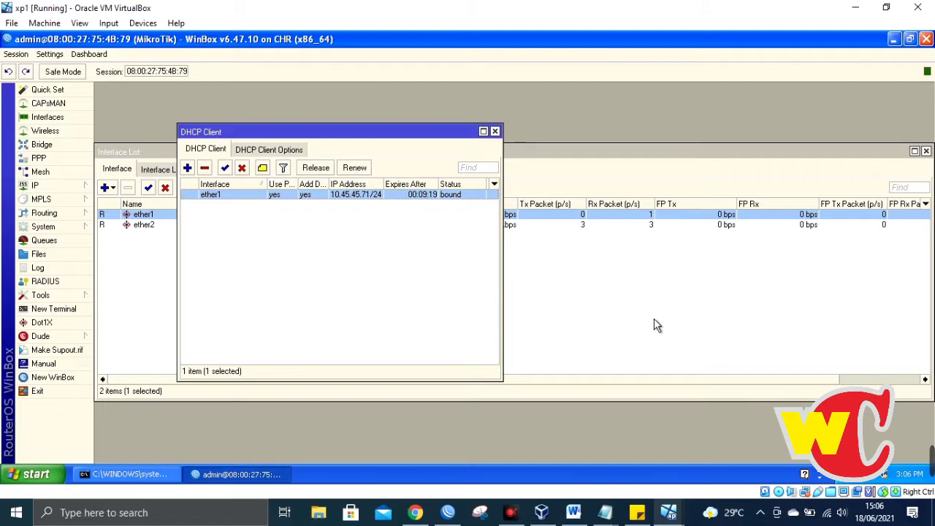
mouse_move(510, 515)
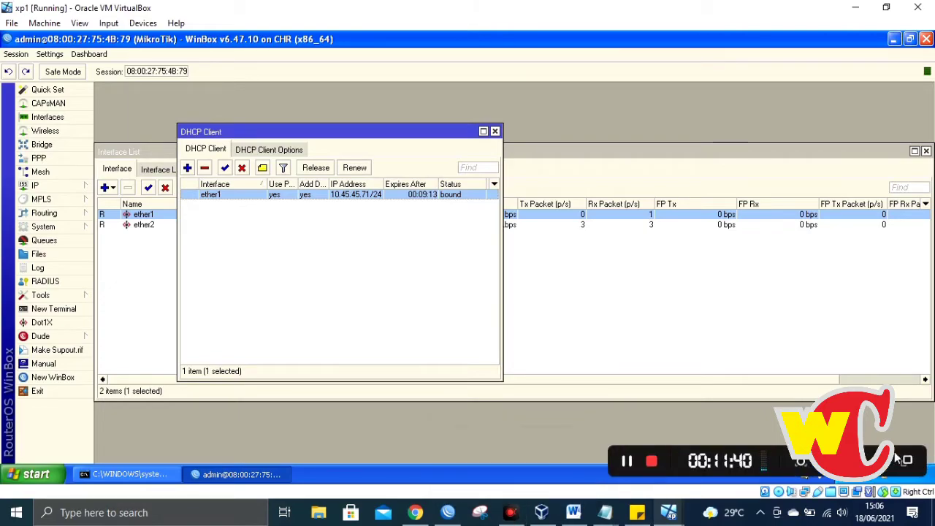
left_click(906, 461)
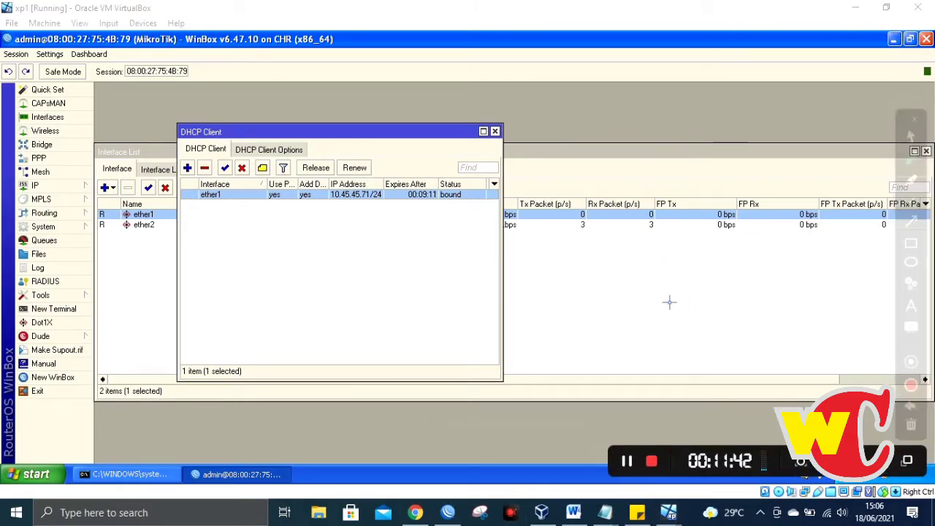
mouse_move(648, 254)
left_mouse_down()
mouse_move(668, 294)
mouse_move(679, 251)
mouse_move(655, 287)
mouse_move(636, 276)
mouse_move(544, 272)
mouse_move(484, 290)
mouse_move(525, 259)
left_mouse_up()
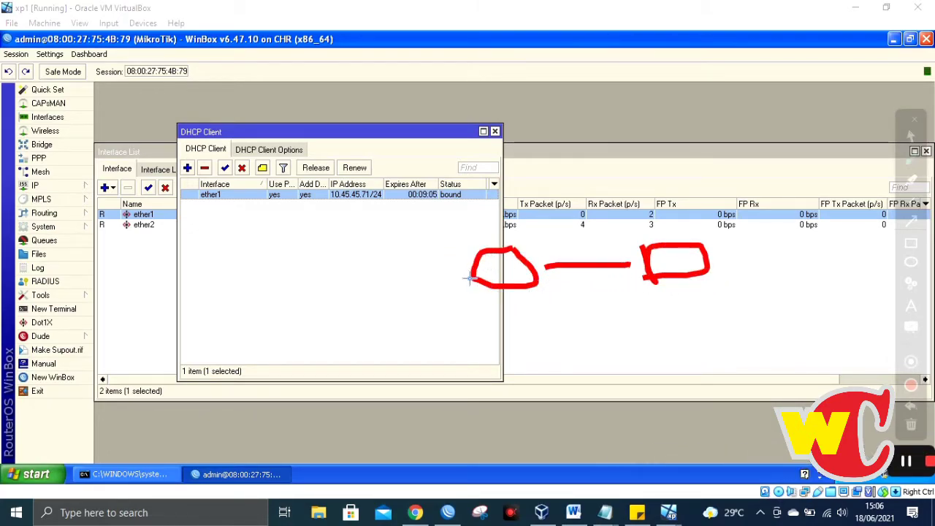
left_click_drag(469, 278, 377, 278)
mouse_move(271, 234)
left_mouse_down()
mouse_move(397, 232)
mouse_move(304, 299)
mouse_move(260, 224)
mouse_move(271, 233)
left_mouse_up()
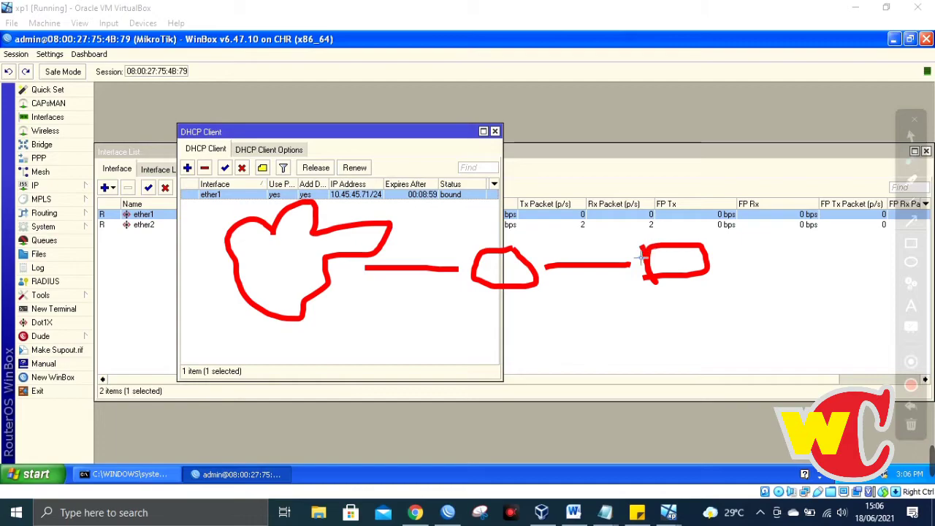
mouse_move(679, 265)
left_mouse_down()
mouse_move(728, 264)
mouse_move(541, 272)
mouse_move(521, 284)
mouse_move(520, 273)
mouse_move(464, 307)
mouse_move(303, 261)
mouse_move(291, 262)
mouse_move(296, 282)
mouse_move(304, 255)
left_mouse_up()
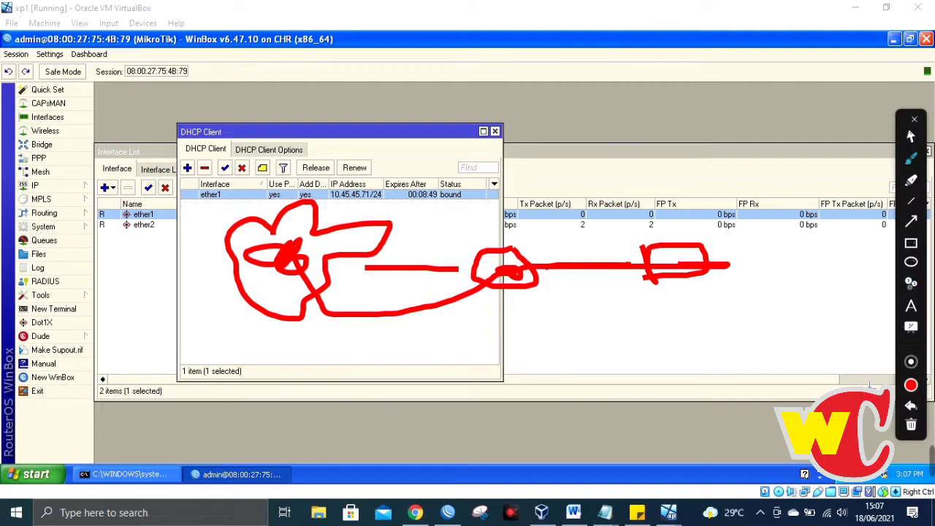
left_click(917, 121)
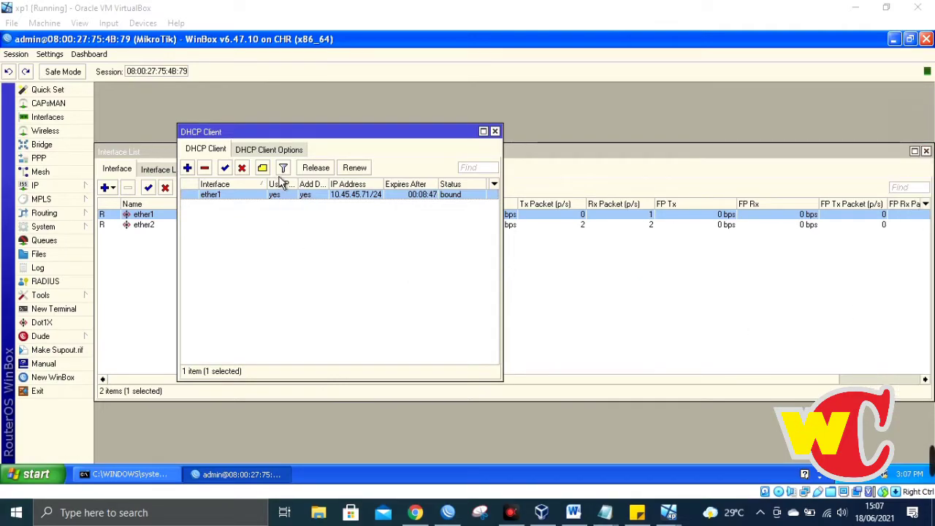
Examine the ether1 and ether2 entries in the interface list, leaving ether2 selected
left_click(145, 224)
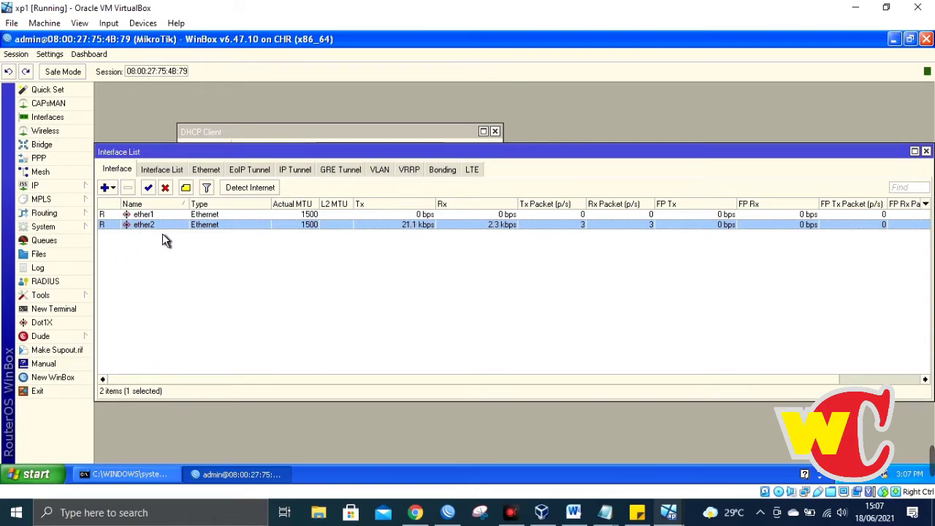
left_click(197, 226)
left_click(38, 185)
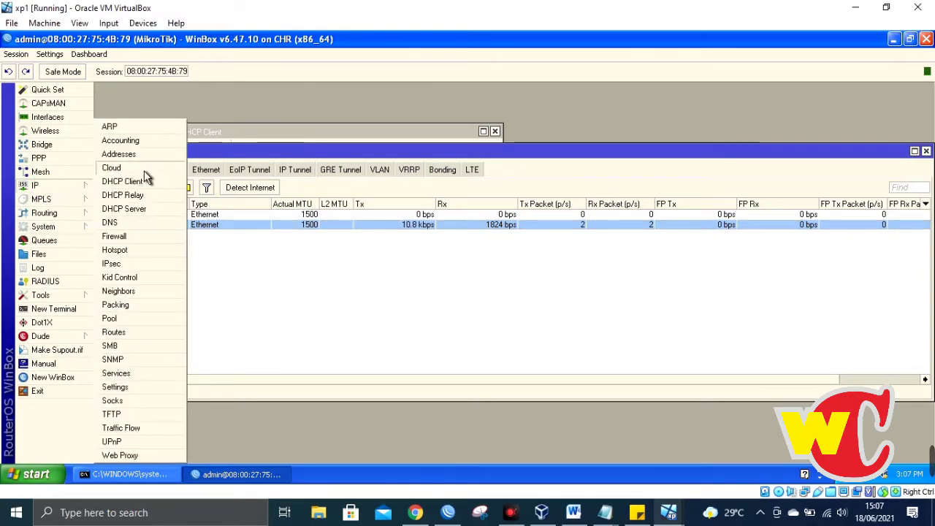
left_click(229, 219)
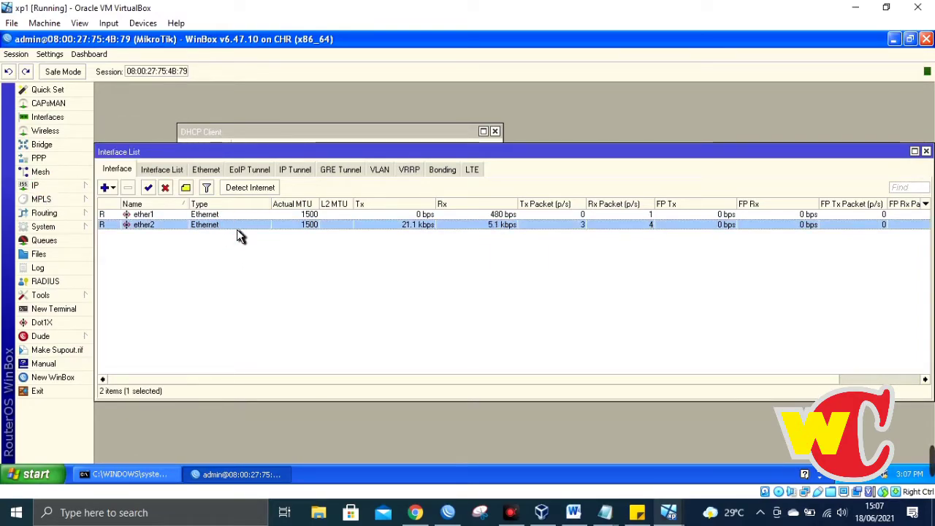
mouse_move(667, 517)
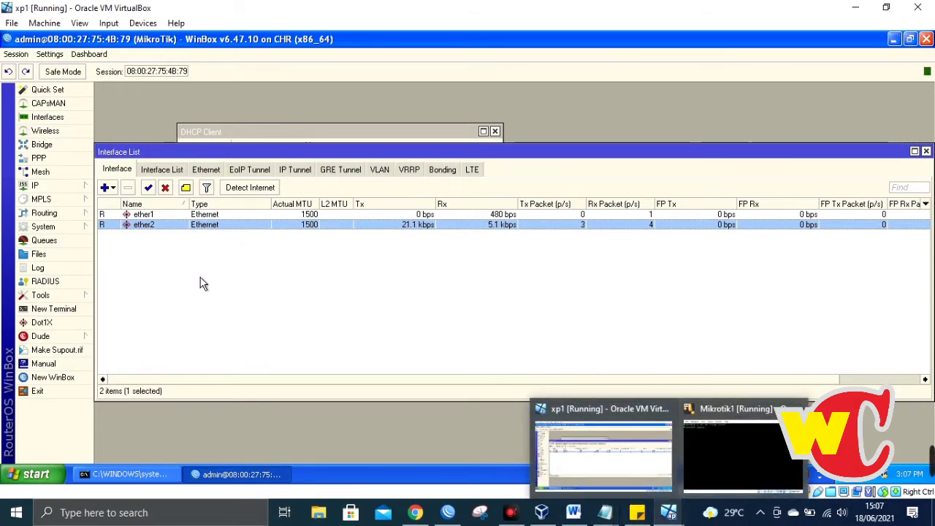
left_click(188, 225)
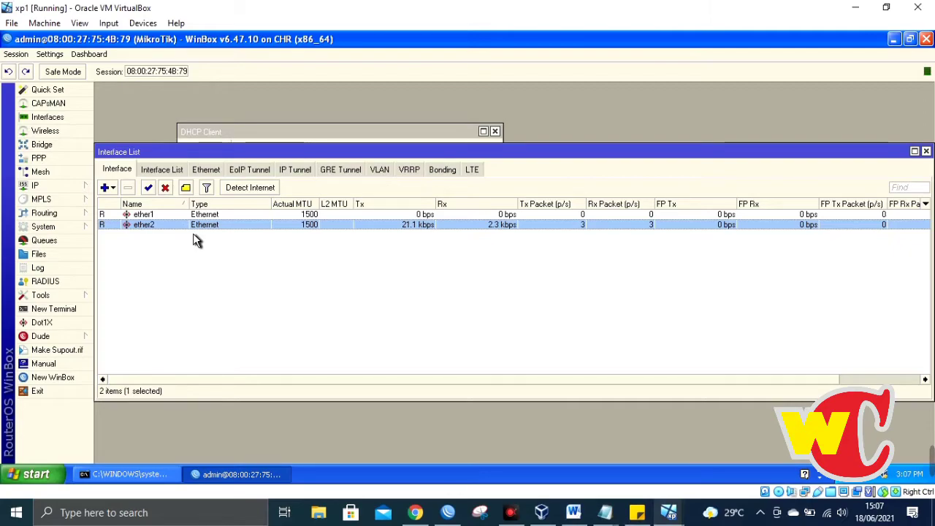
left_click(192, 214)
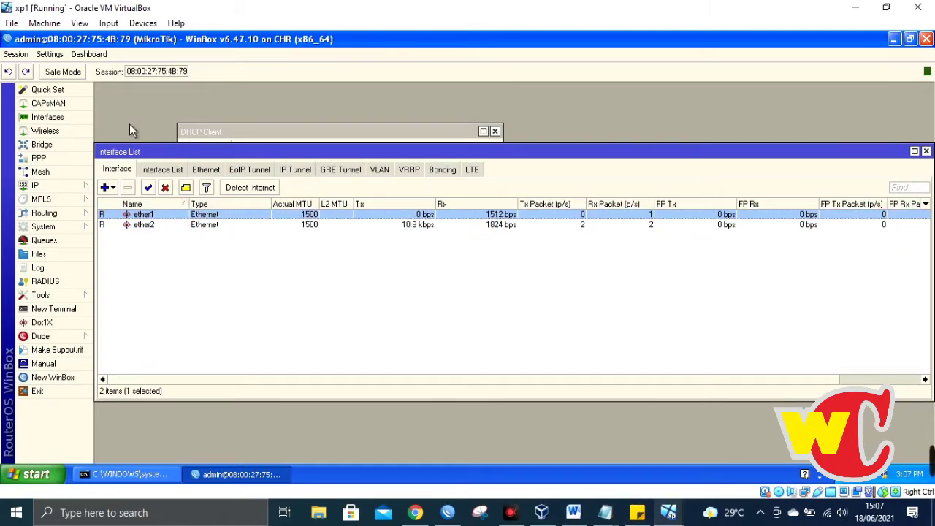
left_click(142, 229)
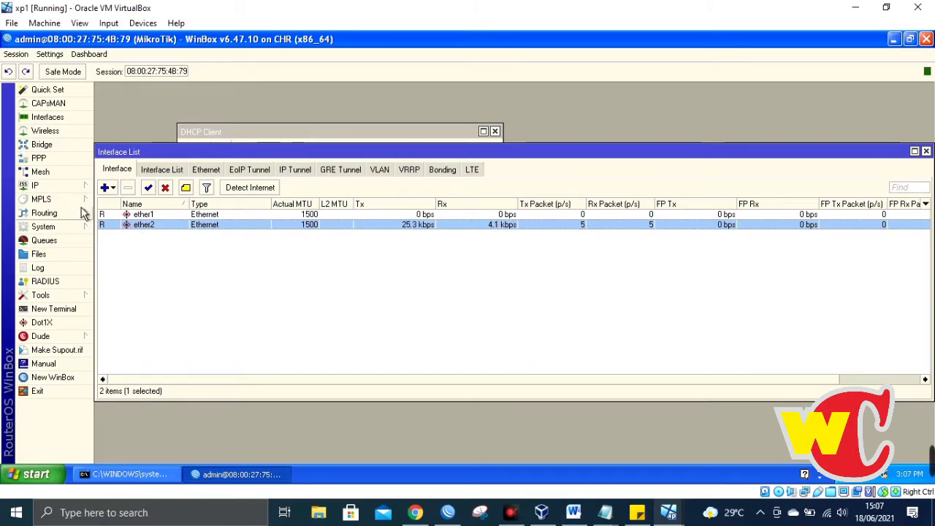
left_click(67, 184)
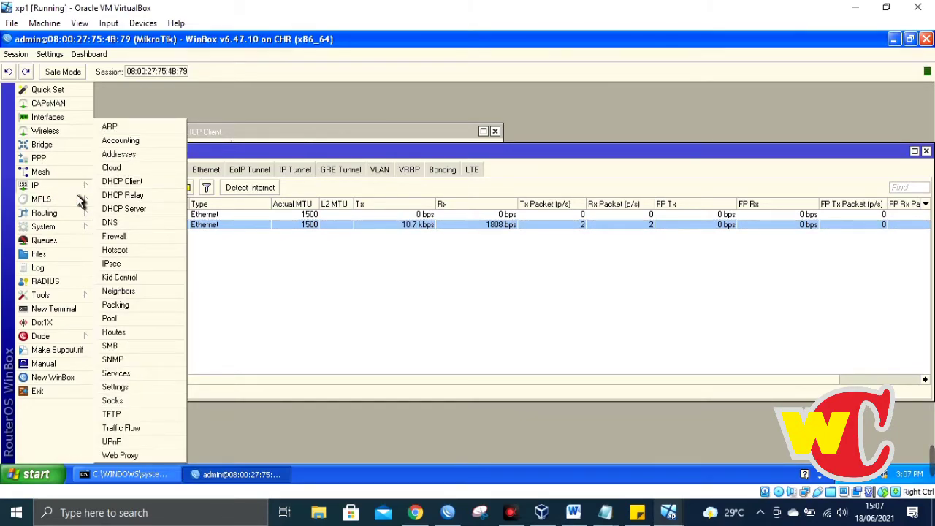
left_click(70, 184)
left_click(69, 184)
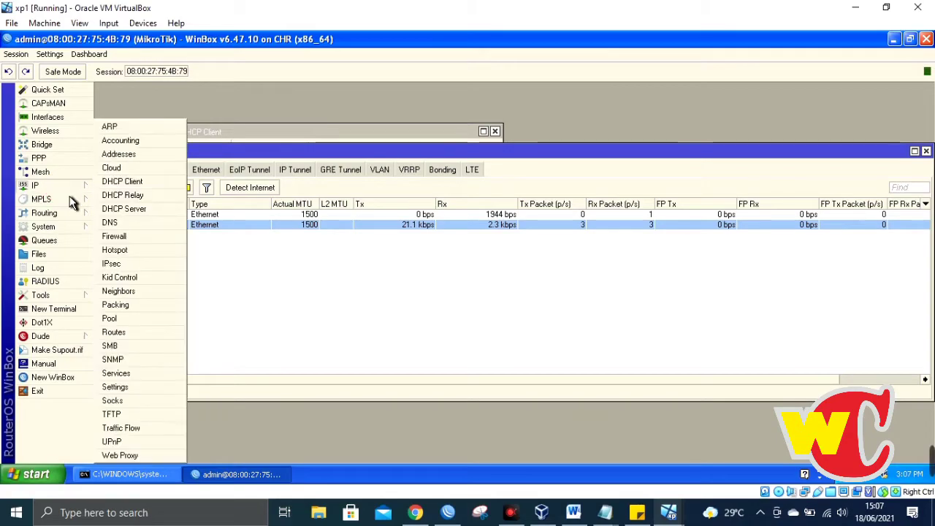
left_click(139, 210)
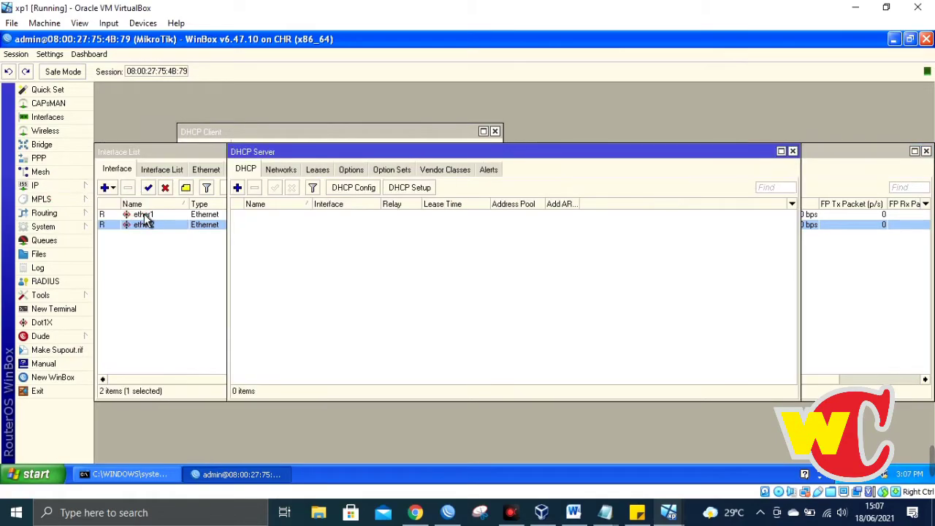
left_click(419, 190)
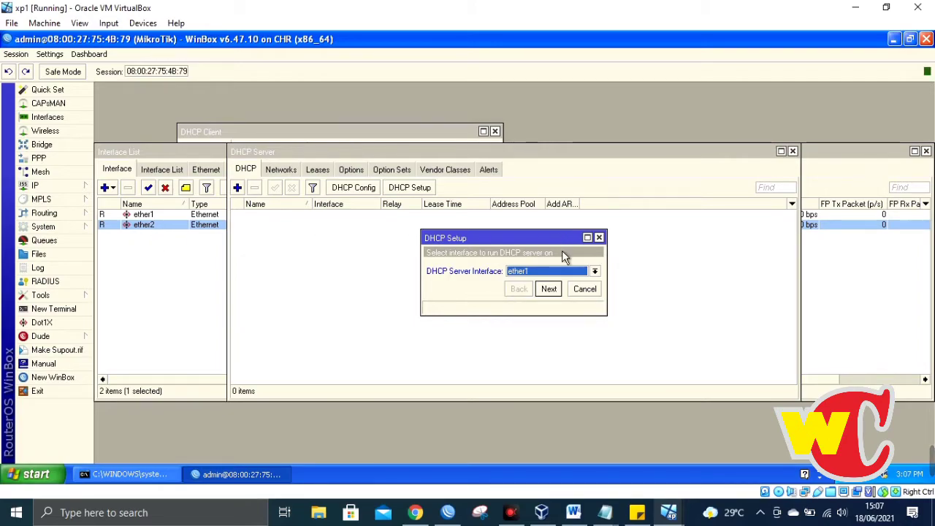
left_click(595, 271)
left_click(590, 295)
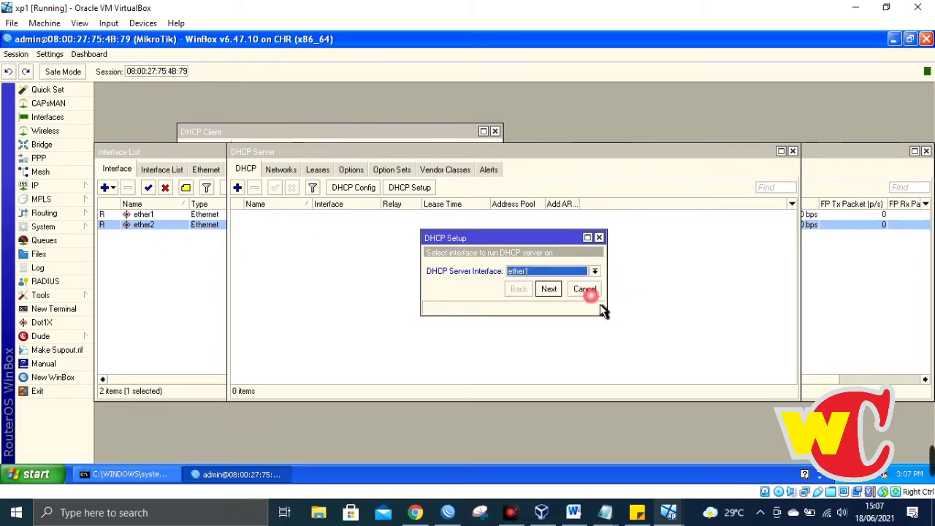
left_click(562, 296)
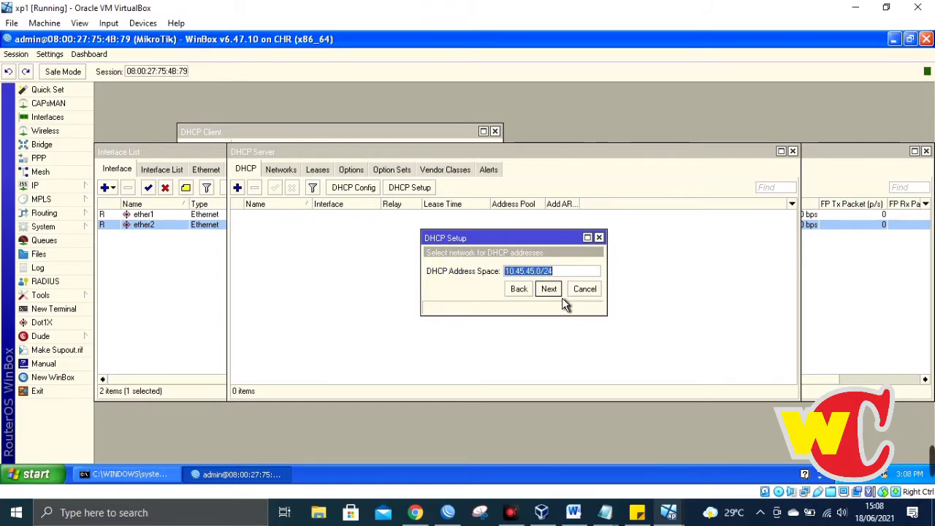
left_click(599, 237)
left_click(793, 151)
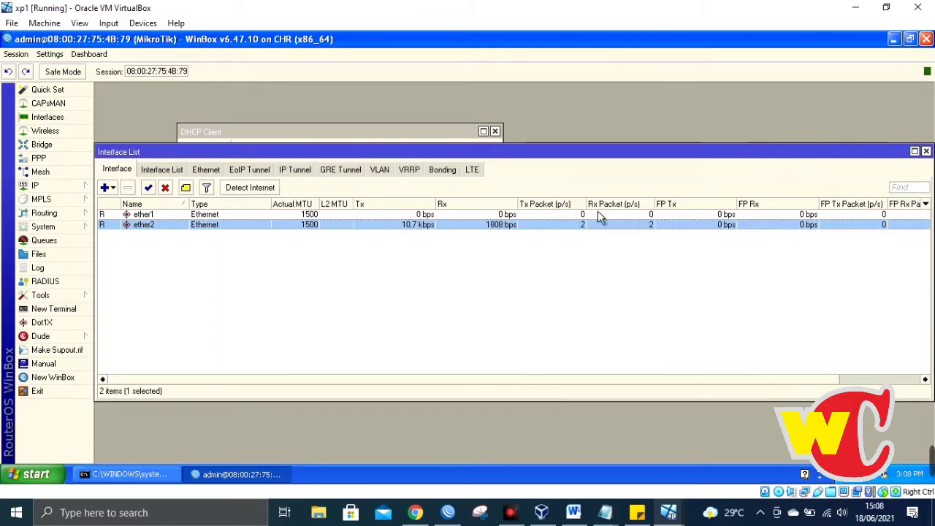
Add the IP address 10.10.10.1/24 to interface ether2 in the router's address list
left_click(174, 228)
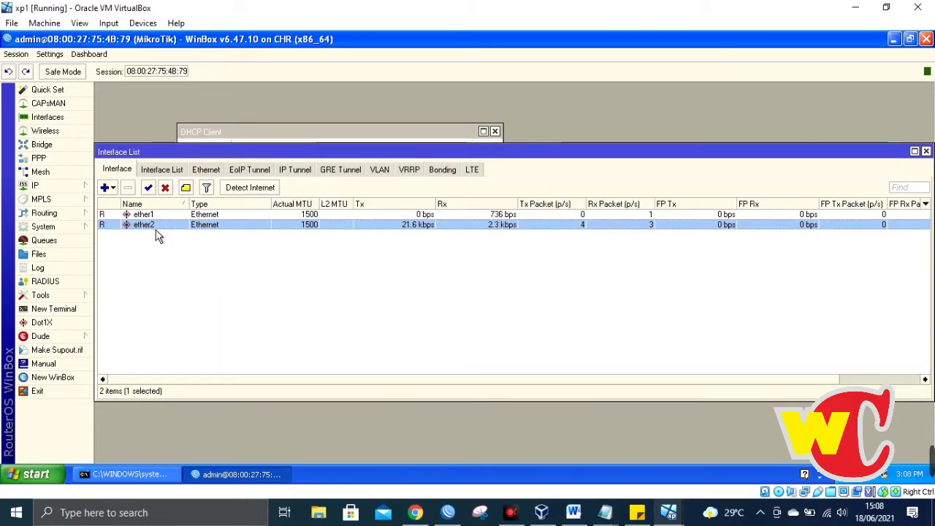
left_click(40, 185)
left_click(119, 152)
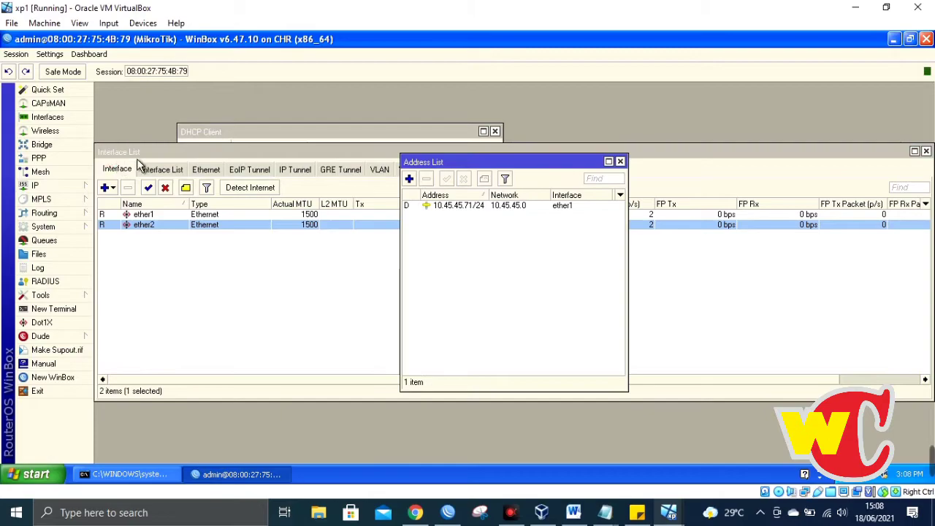
left_click(410, 180)
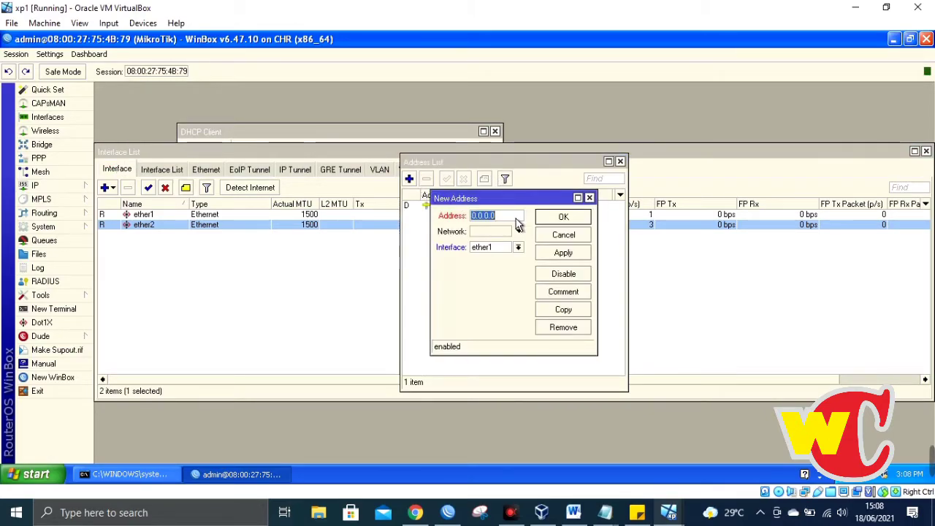
type("10.10.10.1")
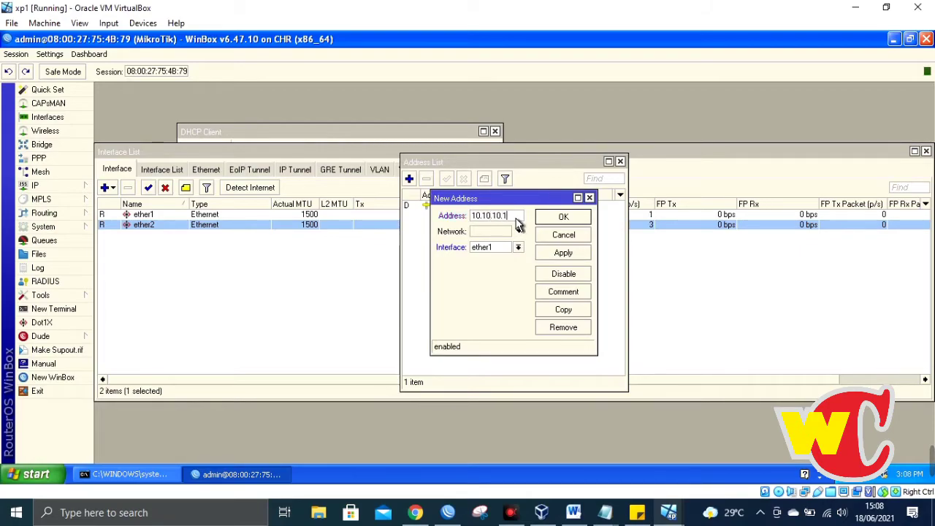
type("/24")
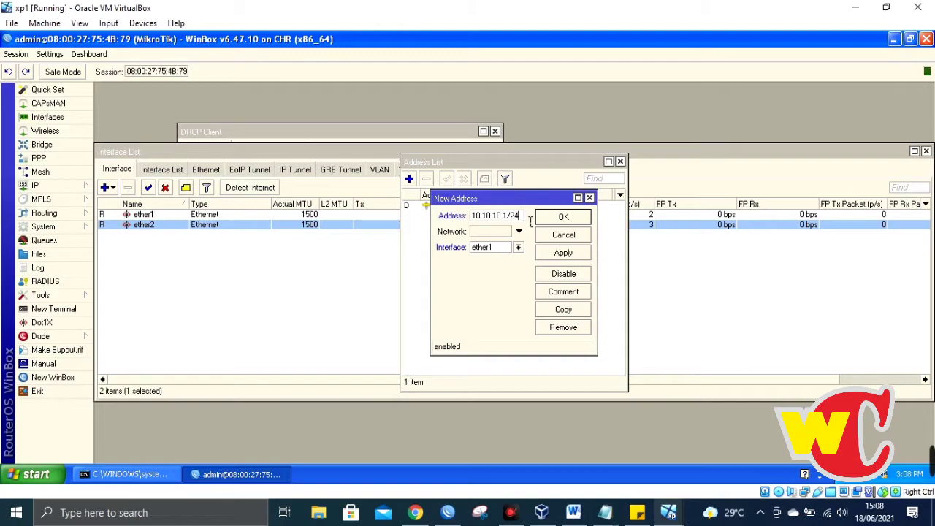
left_click(518, 247)
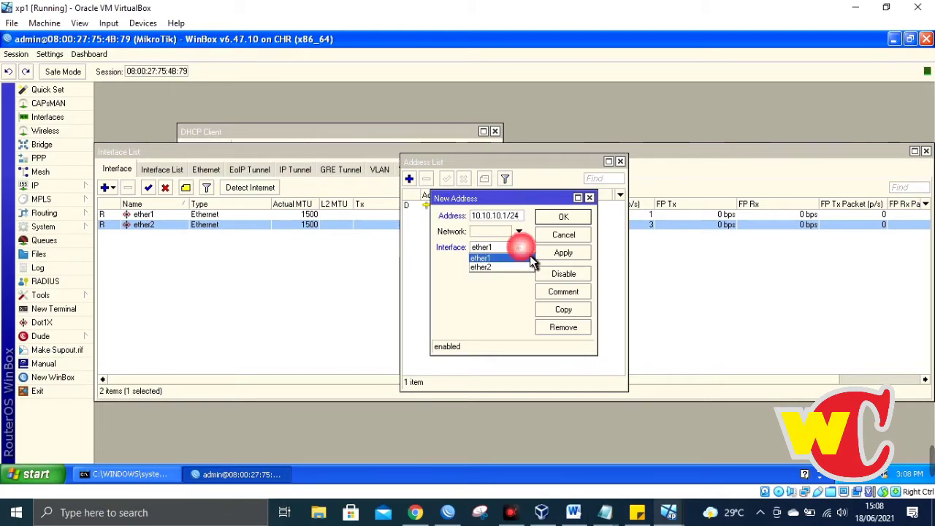
left_click(521, 277)
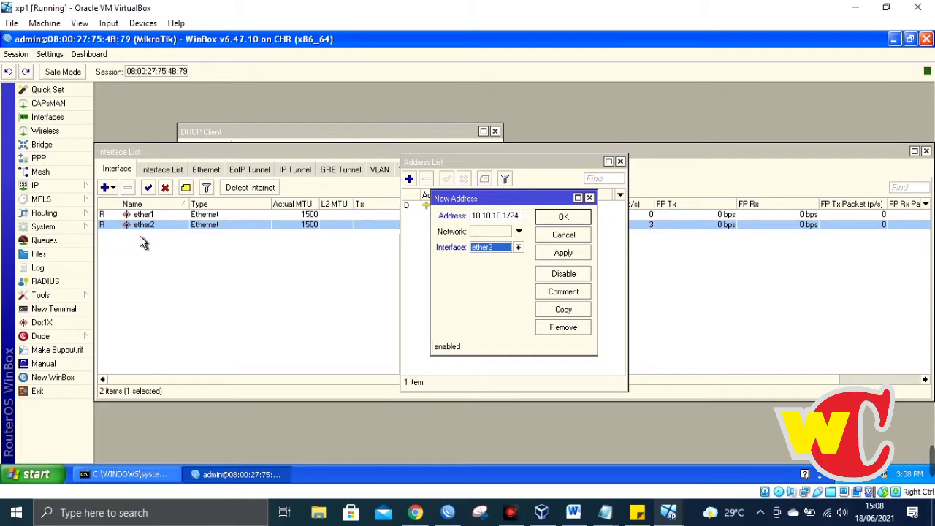
left_click(583, 256)
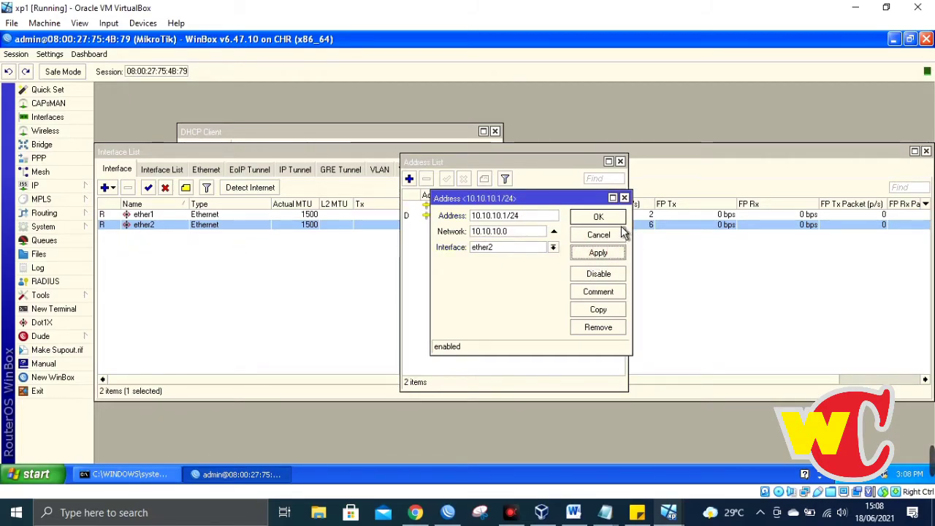
left_click(620, 234)
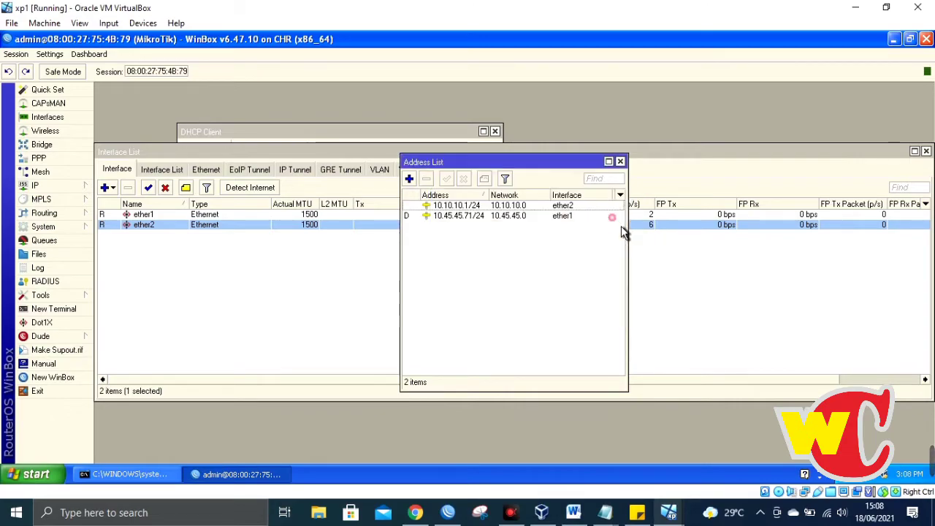
Open the router's DHCP server list and start DHCP Setup with ether2 as the DHCP server interface
left_click(494, 205)
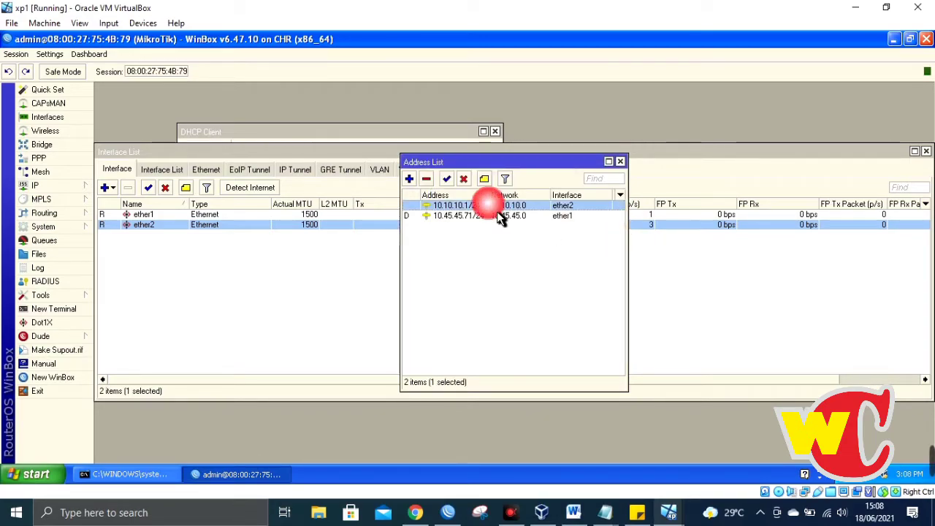
left_click(45, 185)
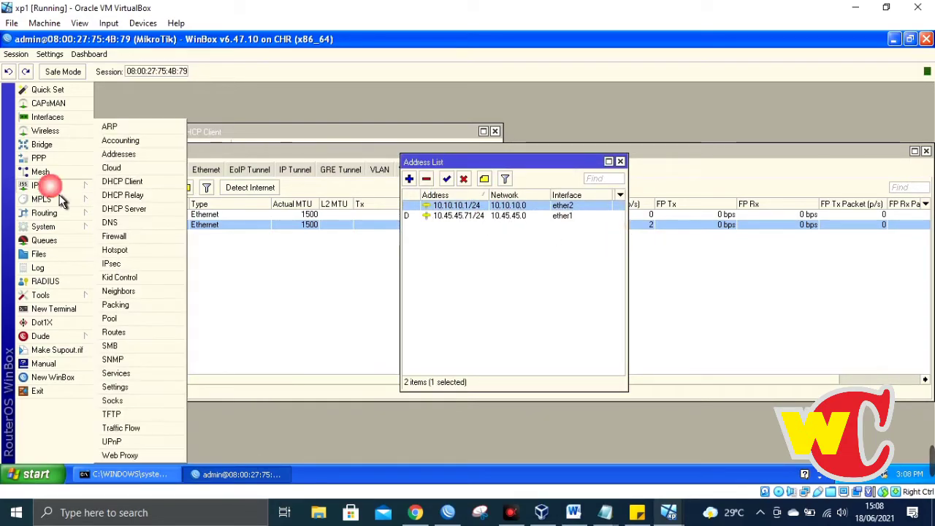
left_click(146, 211)
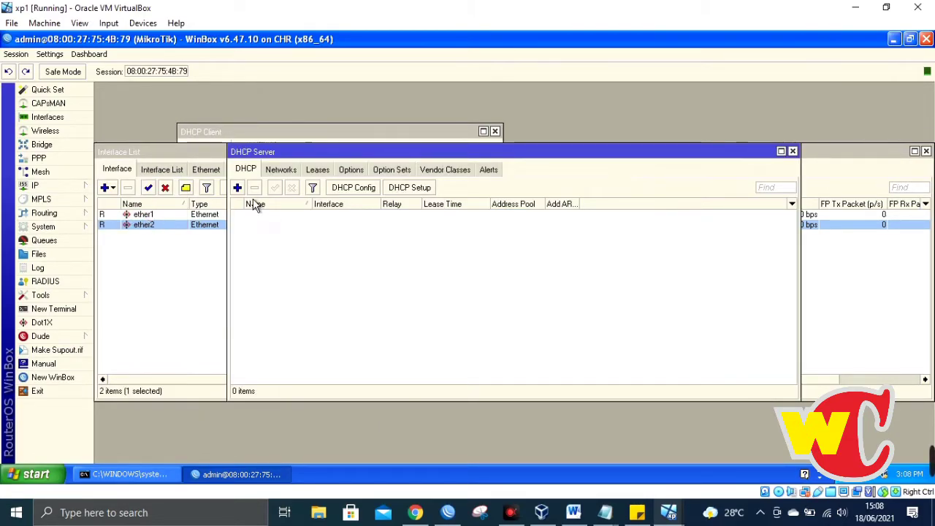
left_click(238, 187)
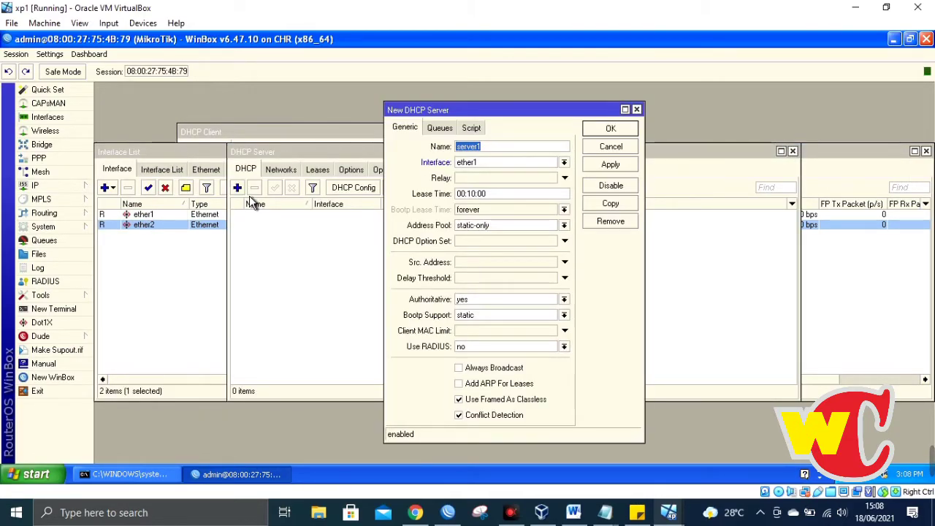
left_click(636, 109)
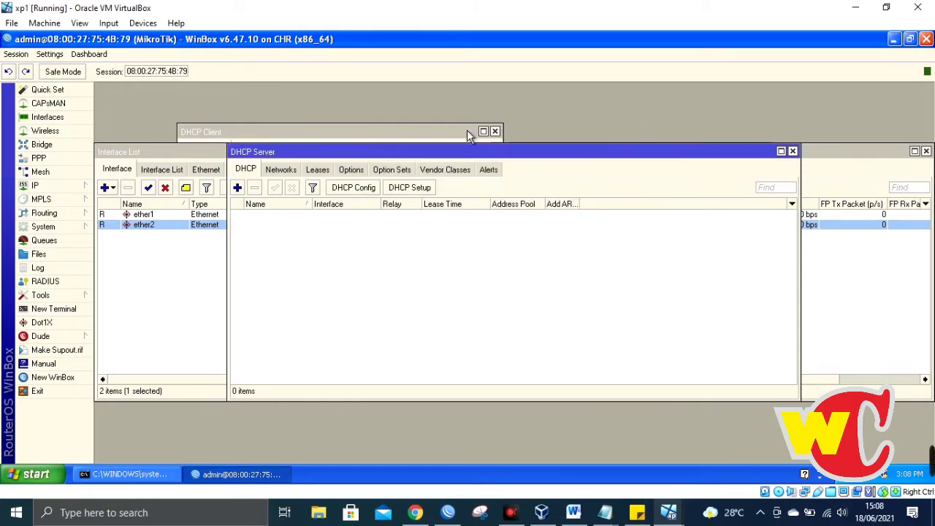
left_click(410, 188)
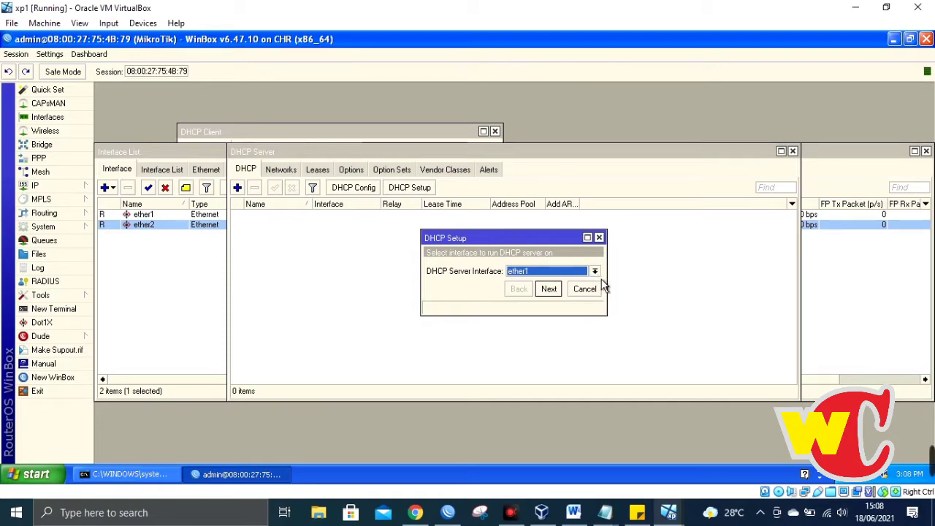
left_click(596, 271)
left_click(603, 299)
left_click(548, 289)
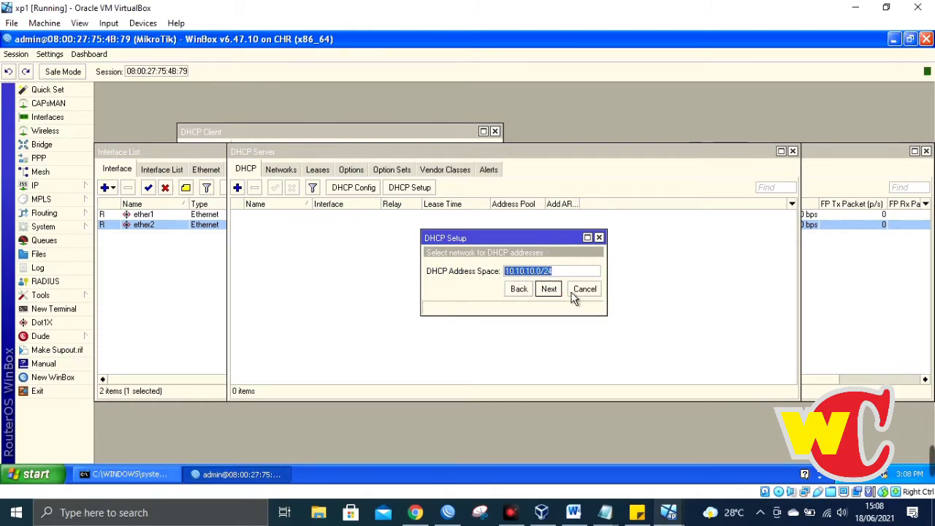
Complete DHCP Setup with address space 10.10.10.0/24, gateway 10.10.10.1, the proposed address pool, DNS servers 103.36.8.228 and 8.8.8.8, and lease time 00:10:00
left_click(549, 290)
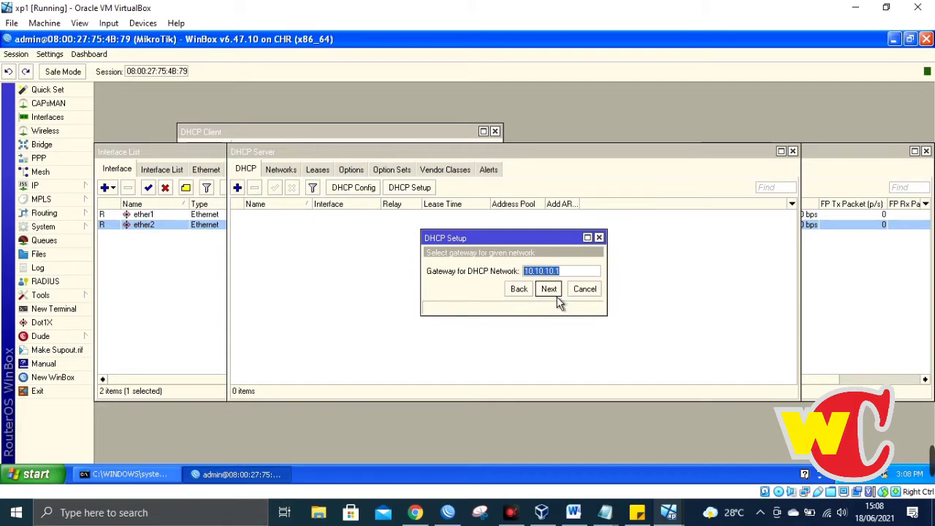
left_click(554, 293)
left_click(549, 289)
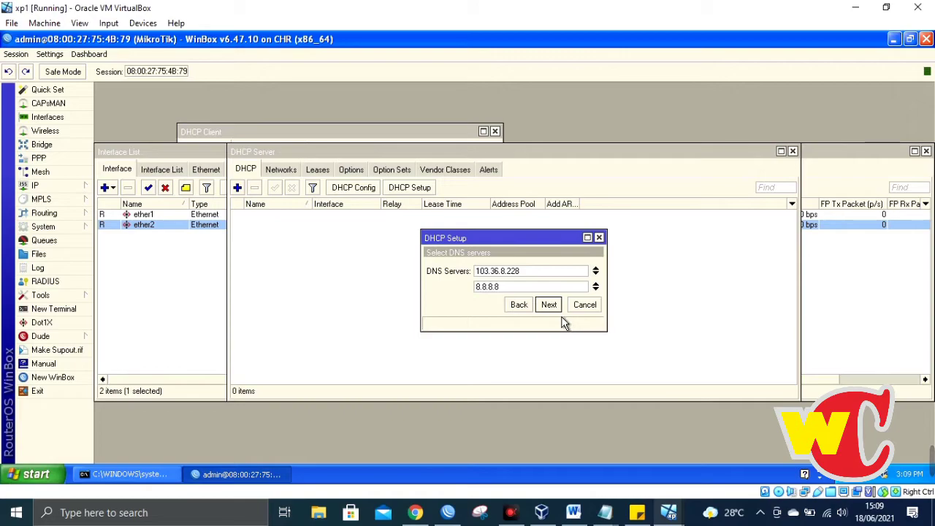
left_click(550, 305)
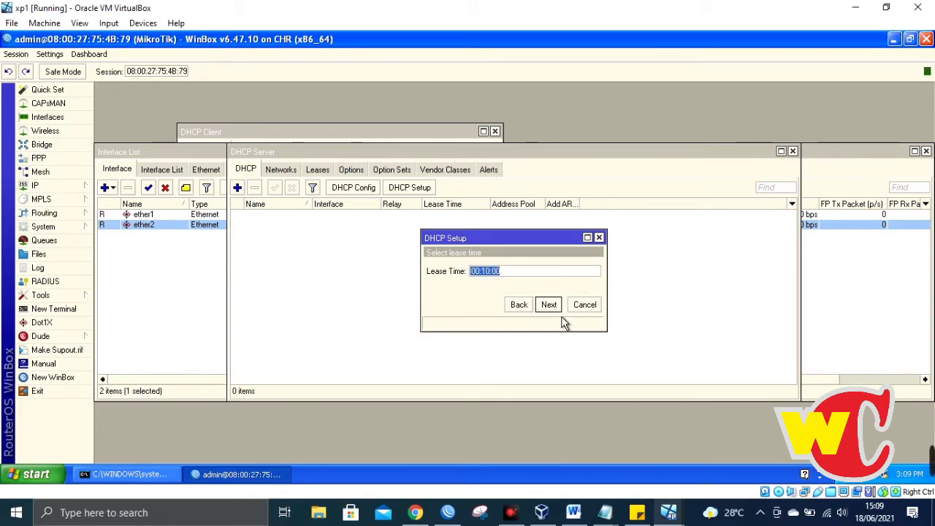
left_click(549, 307)
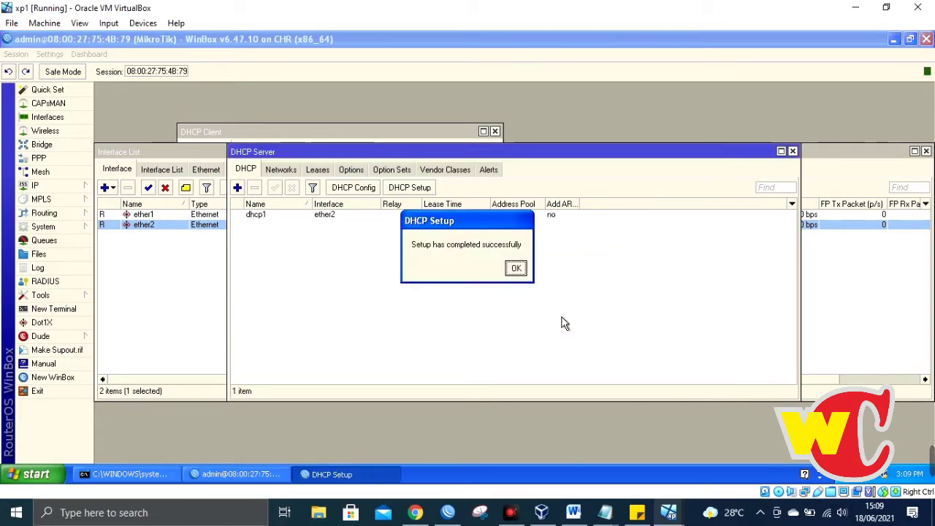
left_click(524, 277)
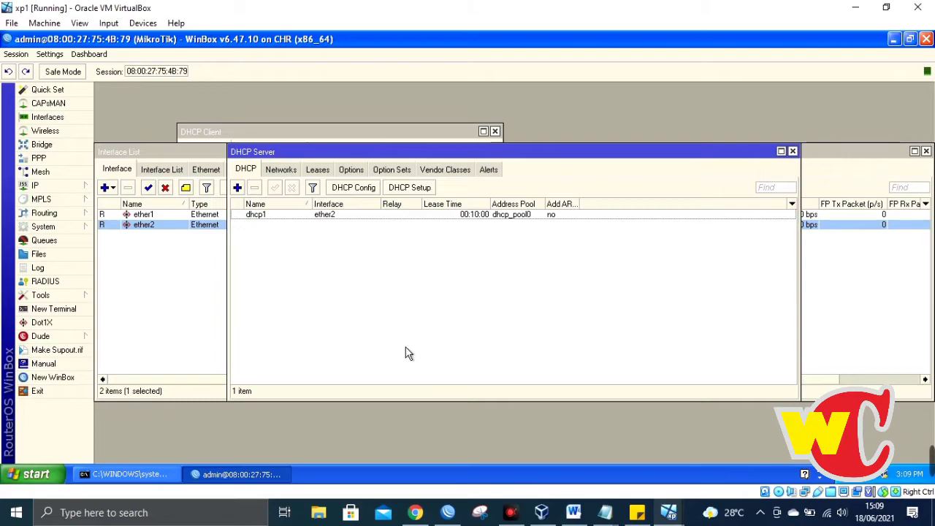
left_click(426, 215)
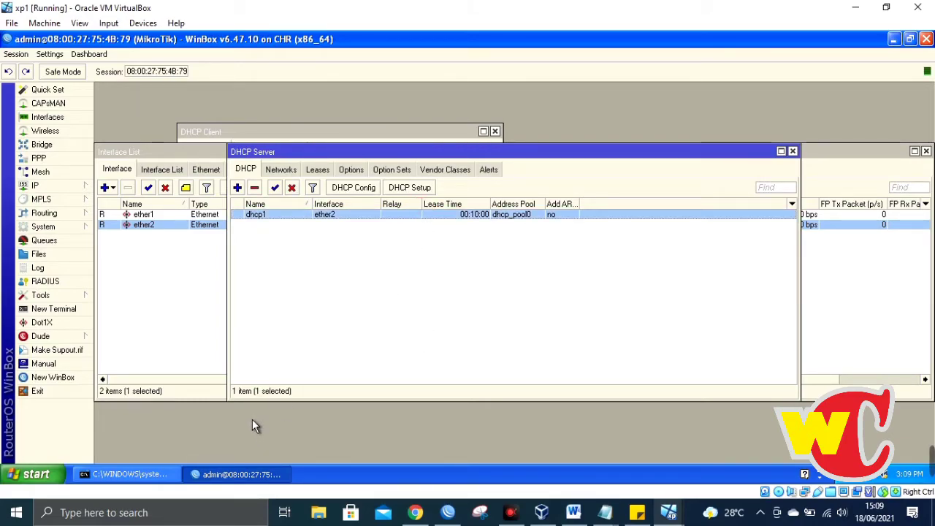
Switch to xp1's command prompt, minimize WinBox and ping 8.8.8.8 again
left_click(151, 476)
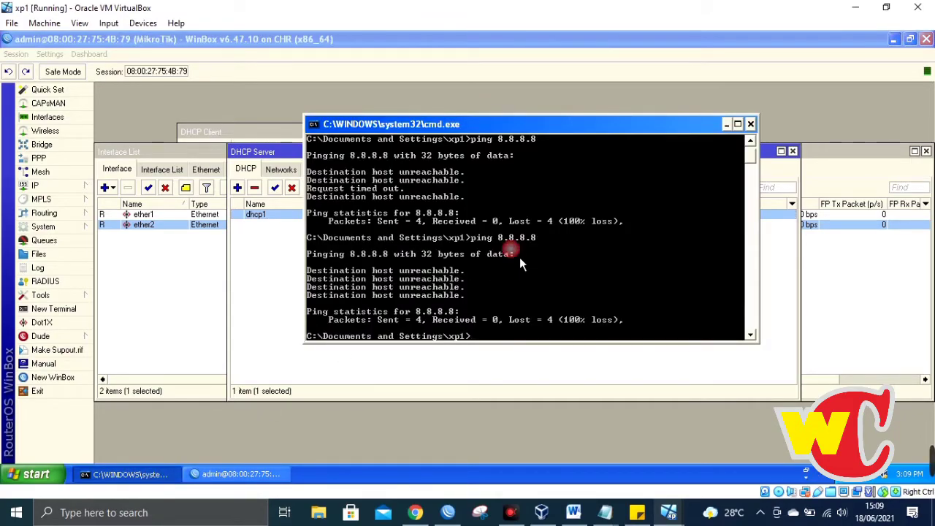
key("Up")
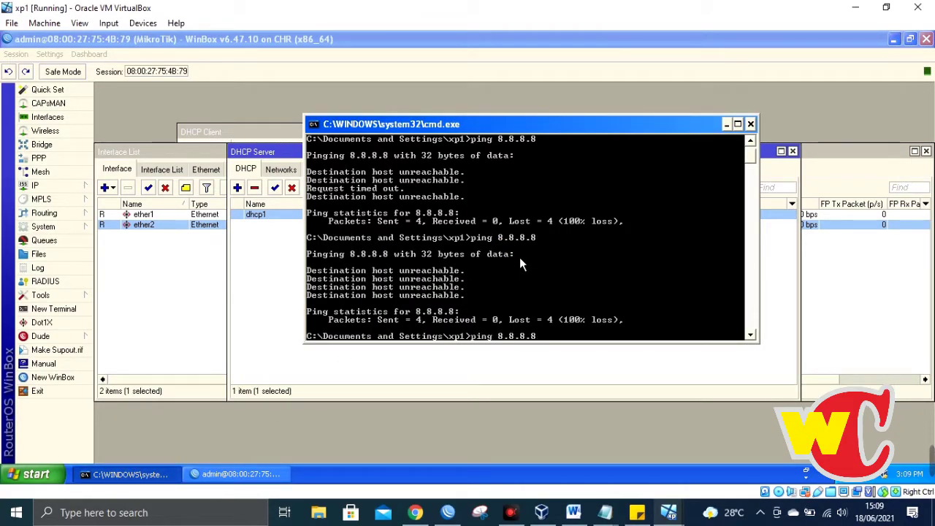
left_click(898, 43)
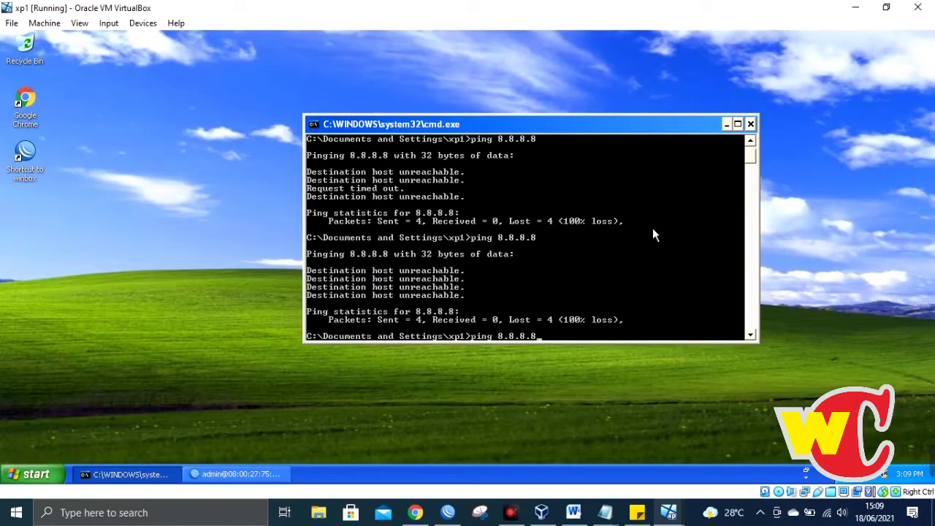
key("Return")
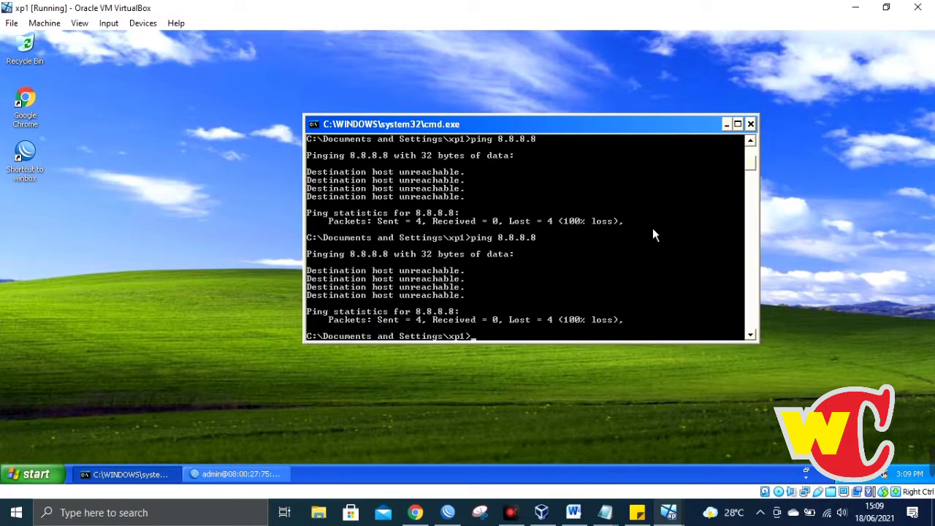
Check the general status of xp1's Local Area Connection and close the status window
double_click(860, 481)
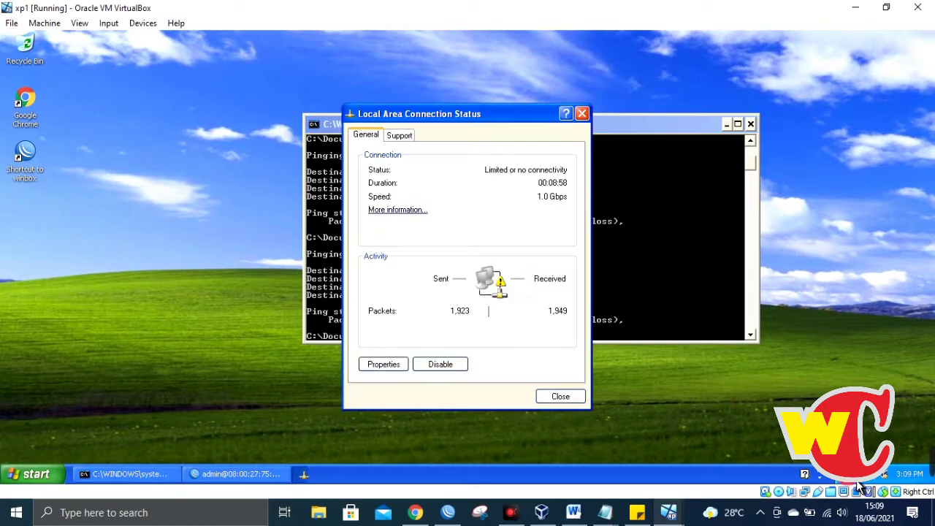
left_click_drag(472, 122, 622, 111)
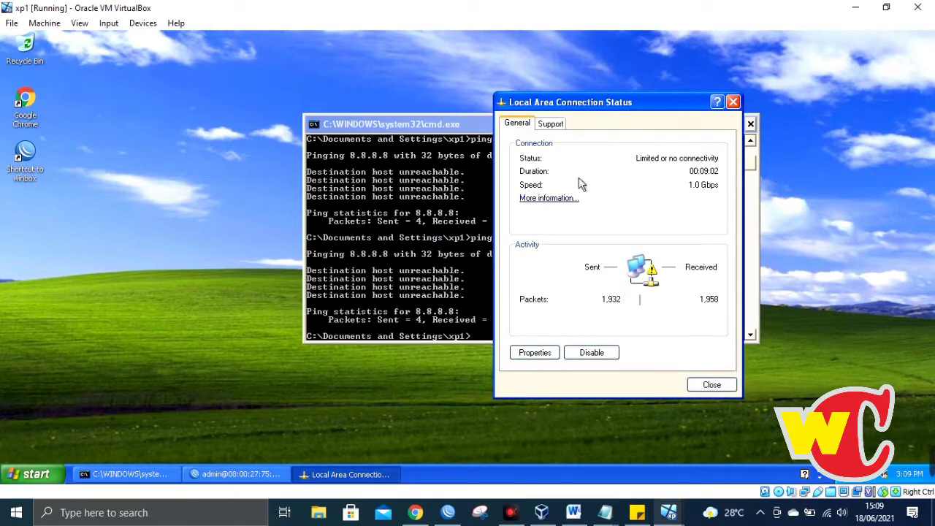
left_click(733, 102)
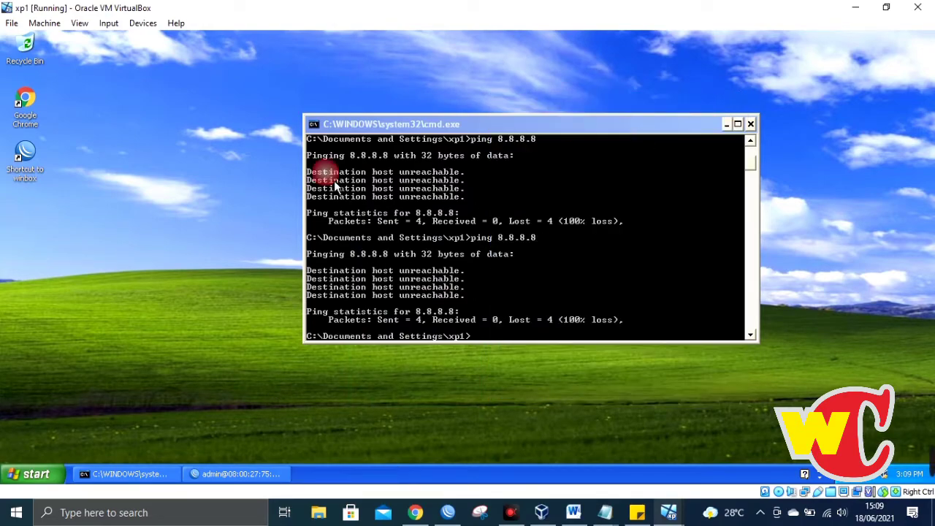
Open xp1's Network Connections window from the Communications accessories
left_click(51, 479)
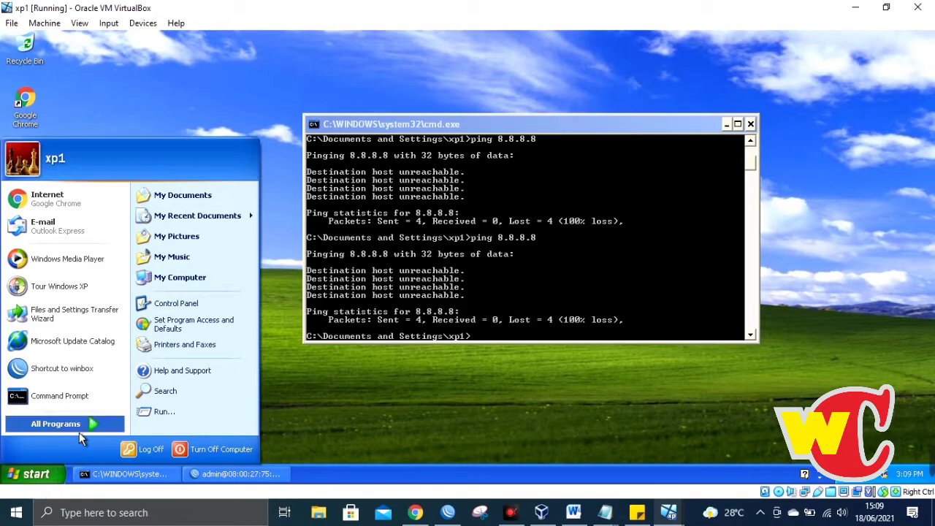
left_click(76, 427)
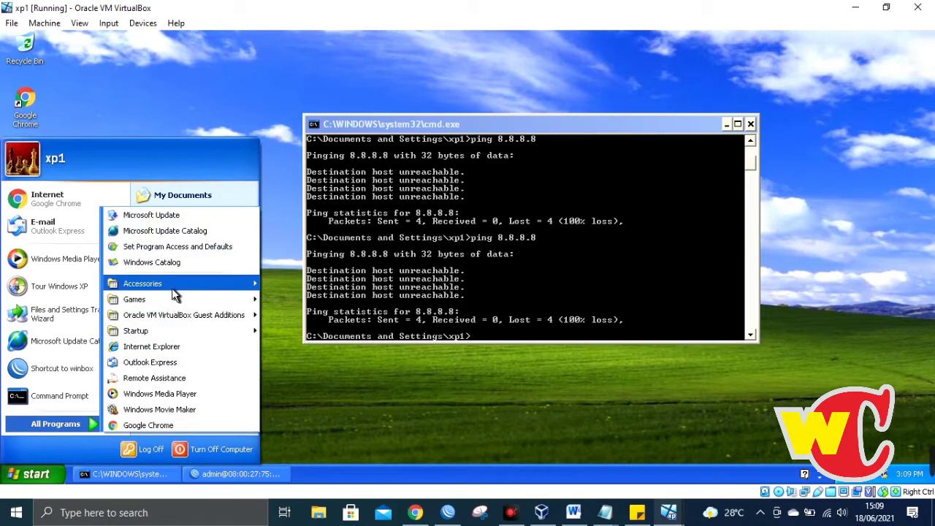
mouse_move(175, 292)
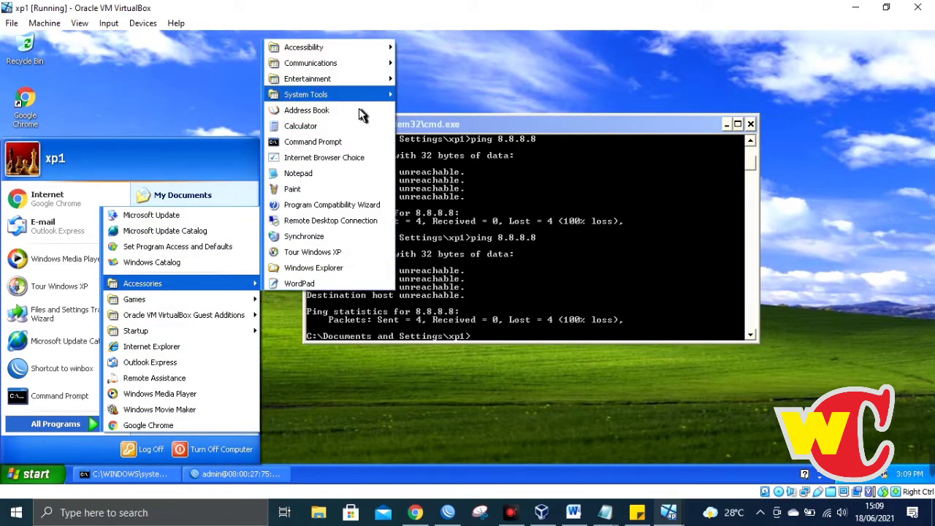
mouse_move(362, 66)
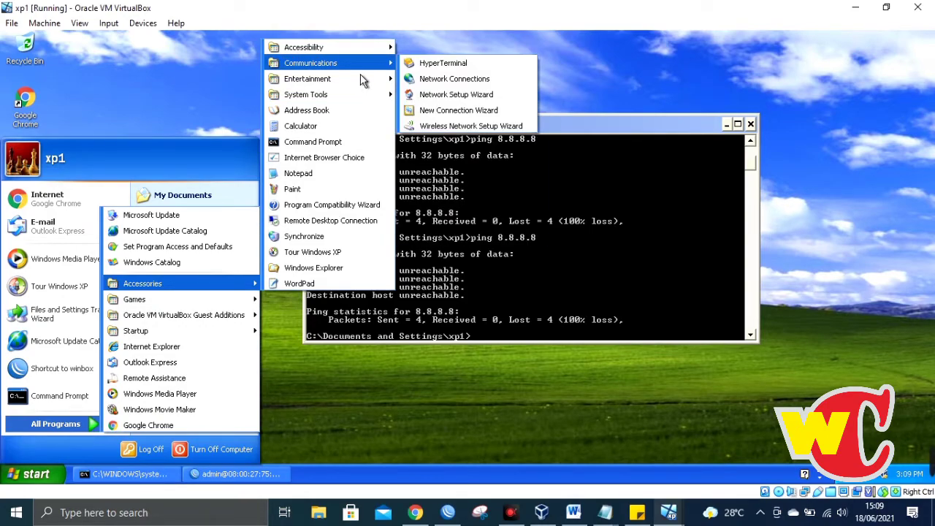
left_click(465, 80)
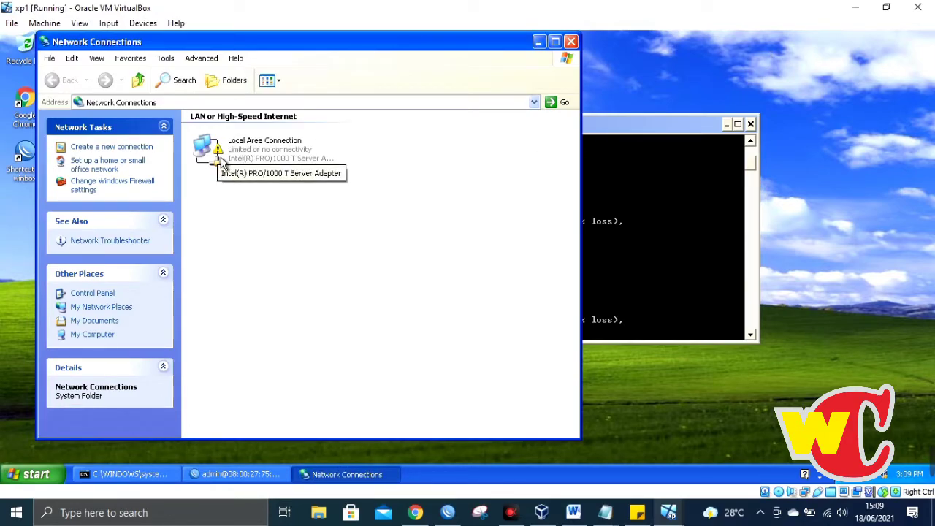
Open the Local Area Connection's properties and look through its firewall settings and list of network components
right_click(228, 162)
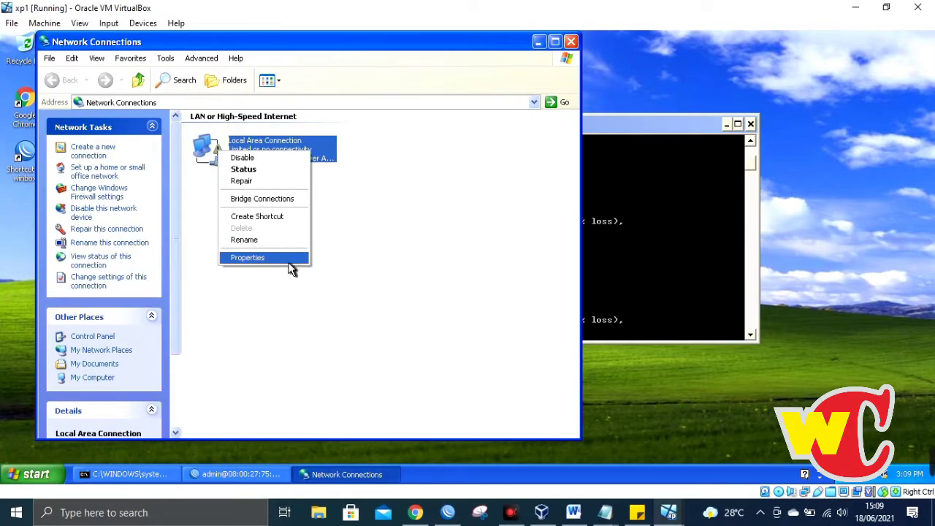
left_click(217, 149)
right_click(217, 147)
left_click(263, 252)
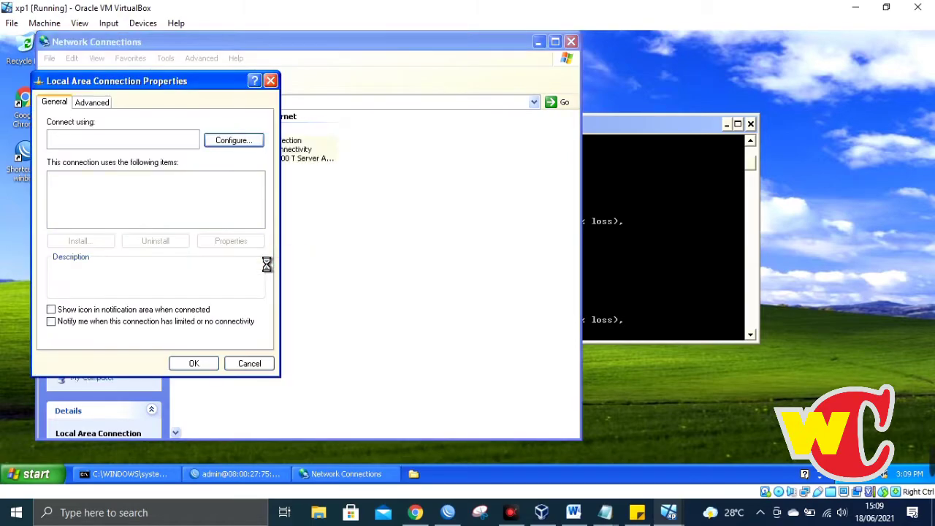
left_click_drag(160, 85, 459, 82)
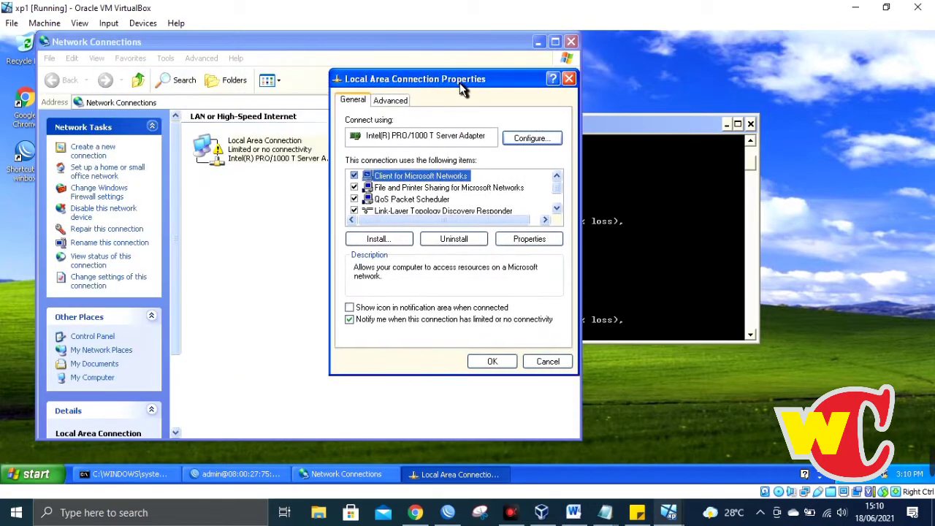
left_click(398, 102)
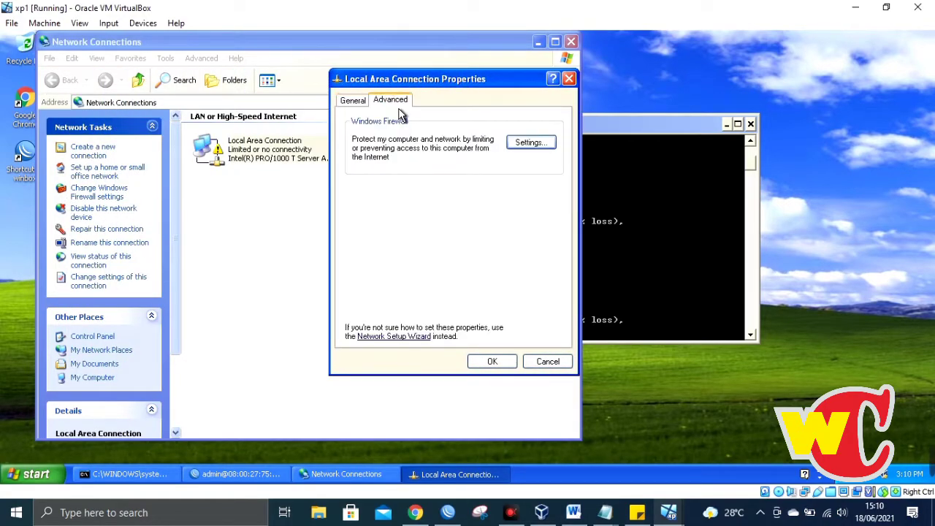
left_click(361, 104)
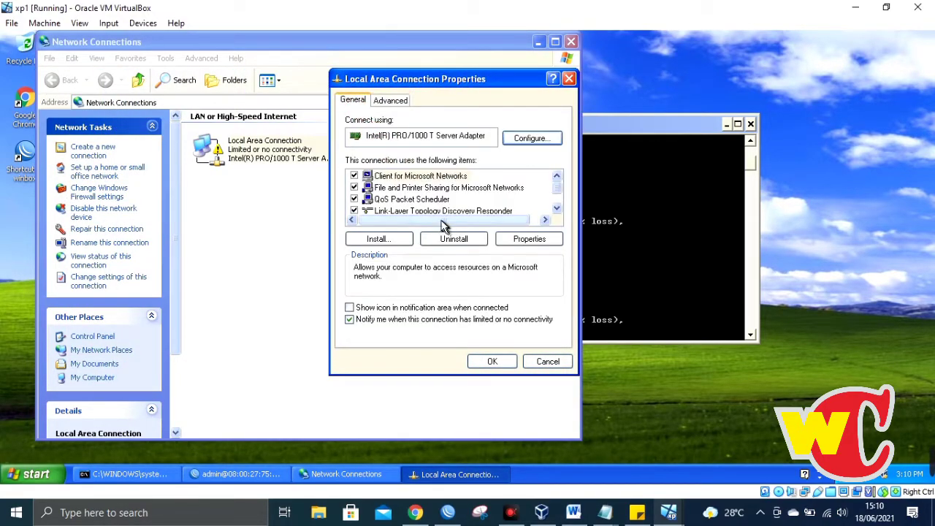
scroll(559, 190, "down", 1)
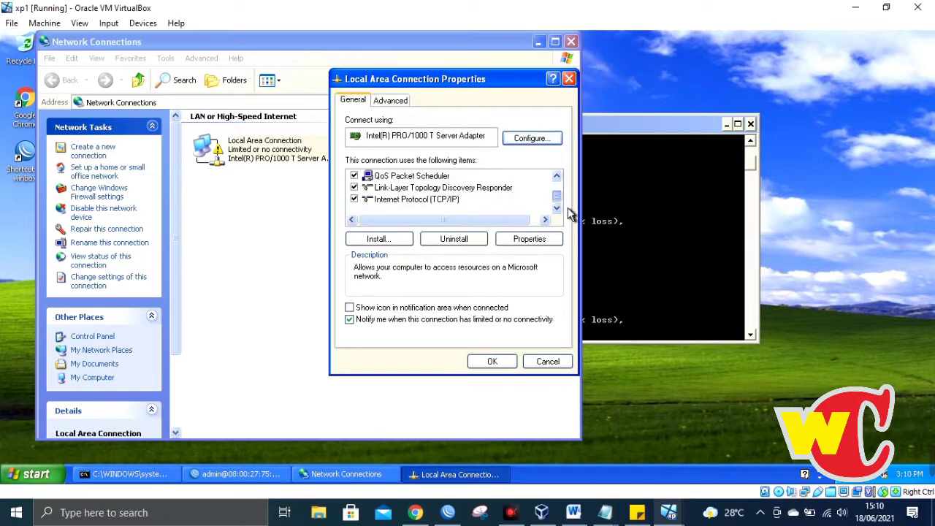
Examine the Internet Protocol (TCP/IP) addressing options, then close both properties dialogs without saving
double_click(413, 200)
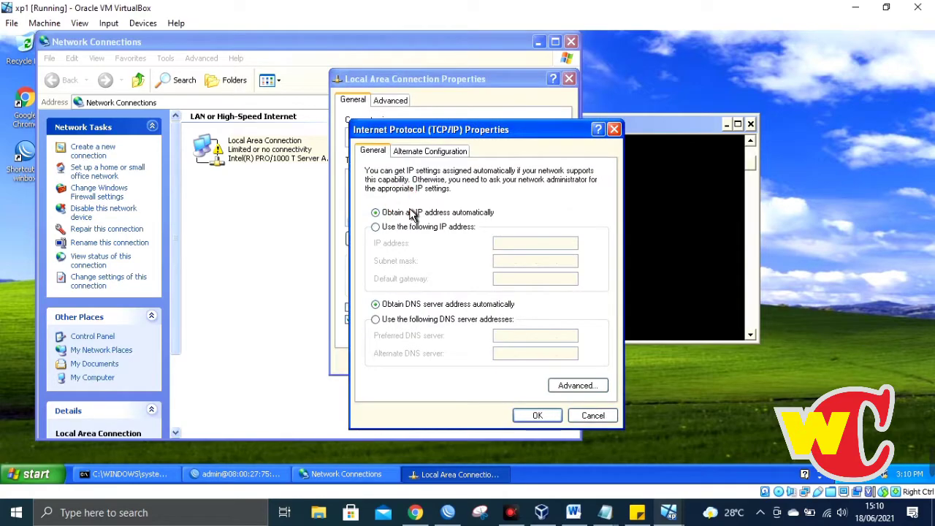
left_click(376, 226)
left_click(375, 212)
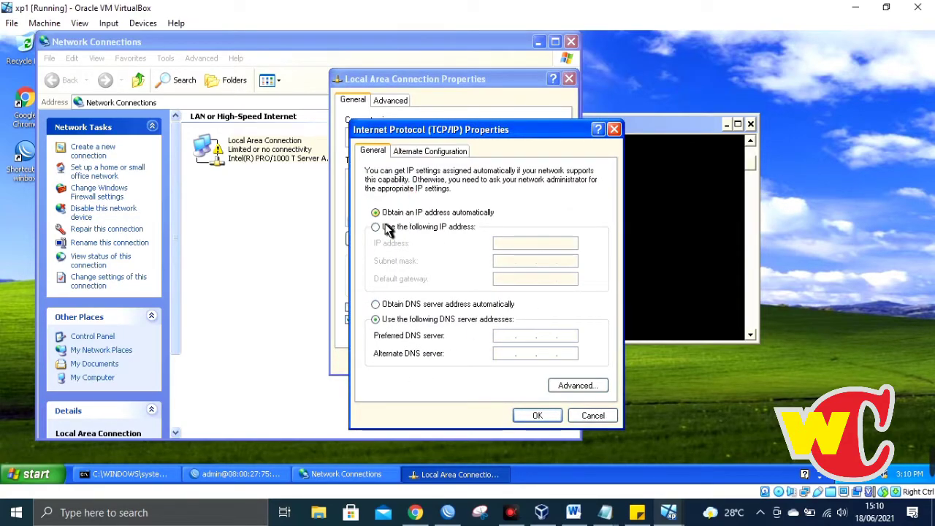
left_click(442, 151)
left_click(614, 129)
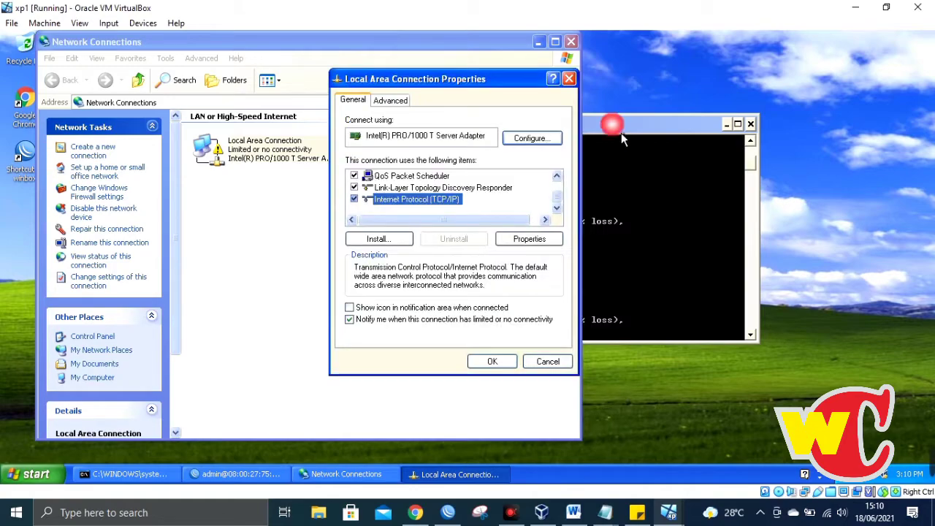
left_click(569, 79)
Repair xp1's Local Area Connection from the support details of its status window, then close the repair and status dialogs
right_click(272, 160)
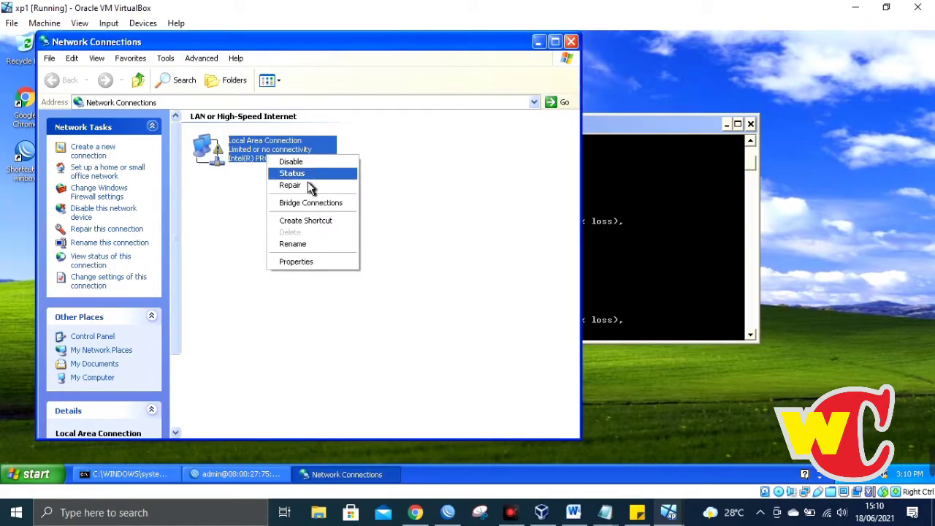
right_click(257, 153)
left_click(292, 176)
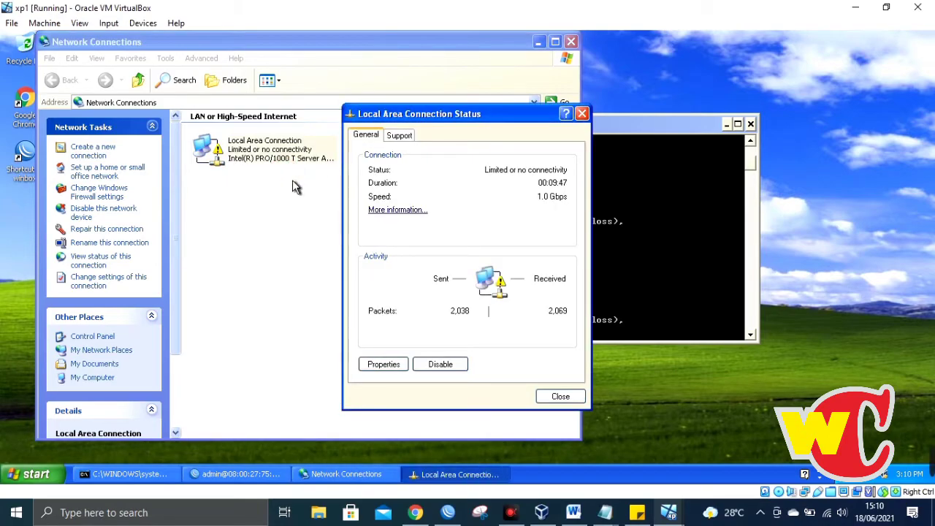
left_click(394, 212)
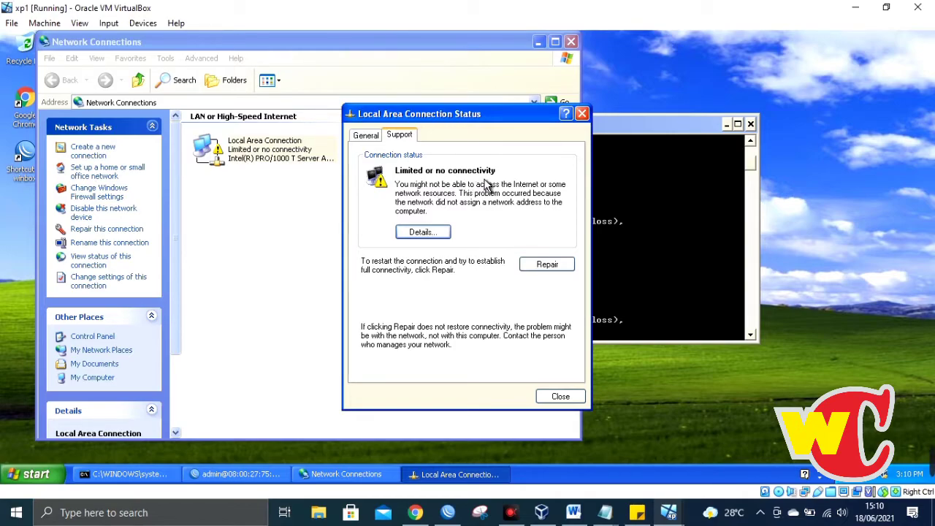
left_click(548, 267)
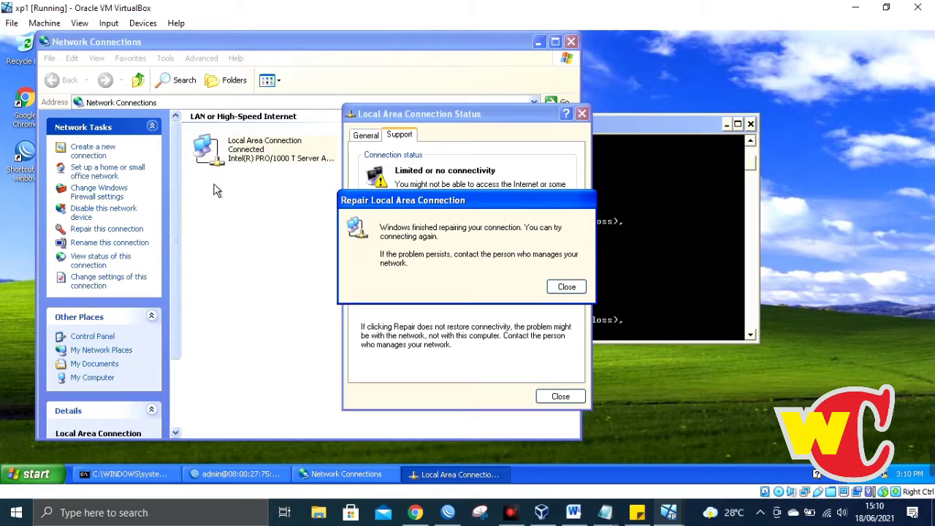
left_click(568, 288)
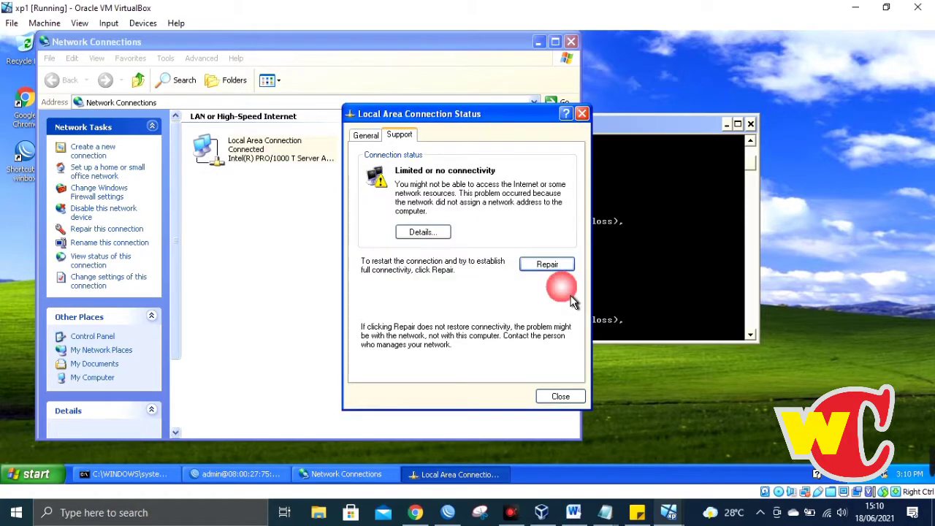
left_click(563, 397)
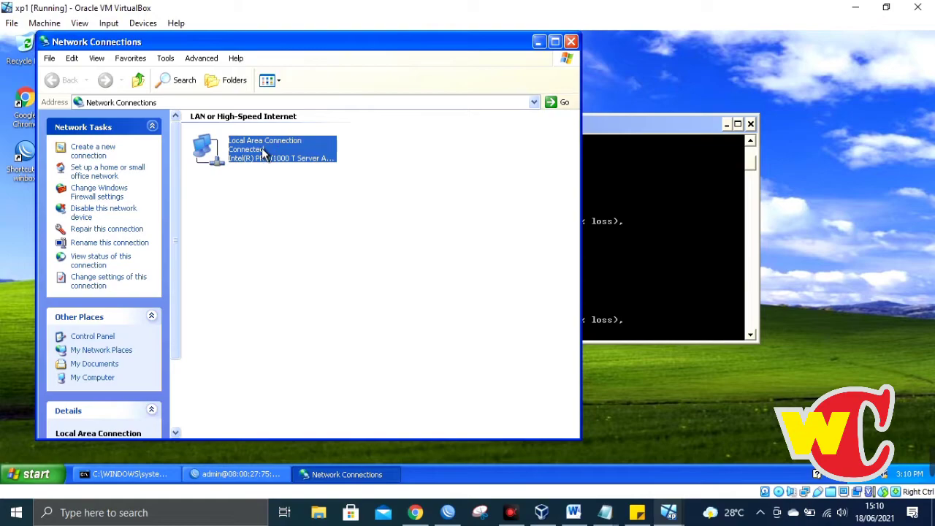
Reopen the Local Area Connection's status and examine its assigned address information and full network connection details
right_click(257, 145)
left_click(302, 158)
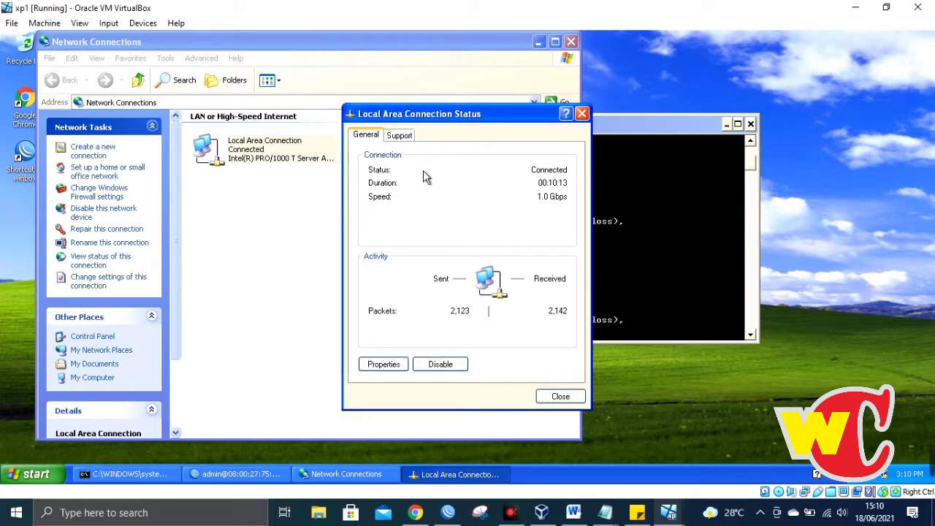
left_click(399, 135)
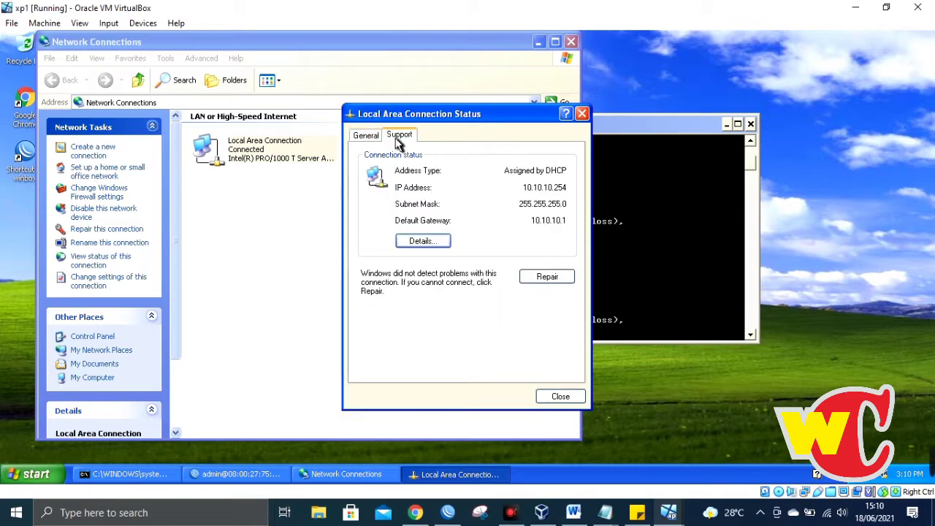
left_click(442, 247)
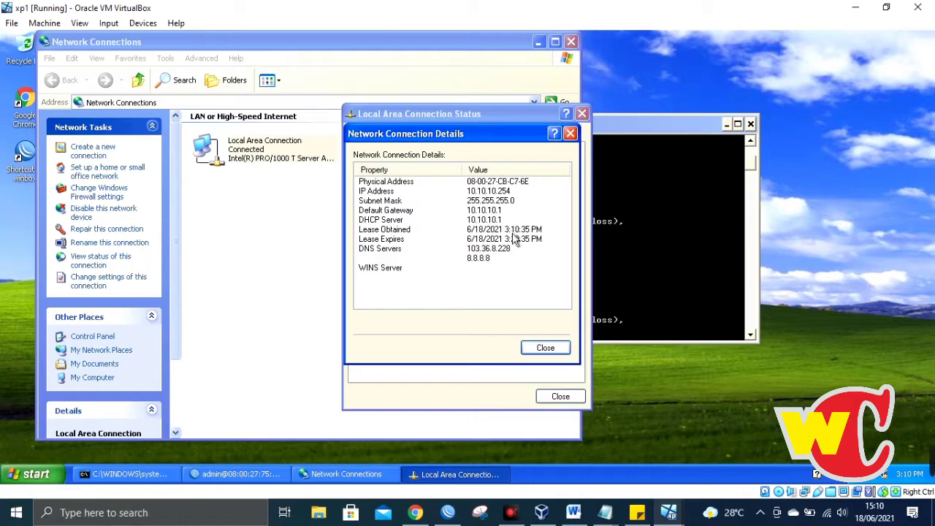
Switch to xp1's Command Prompt and rerun the ping to 8.8.8.8 with the renewed connection
left_click(642, 126)
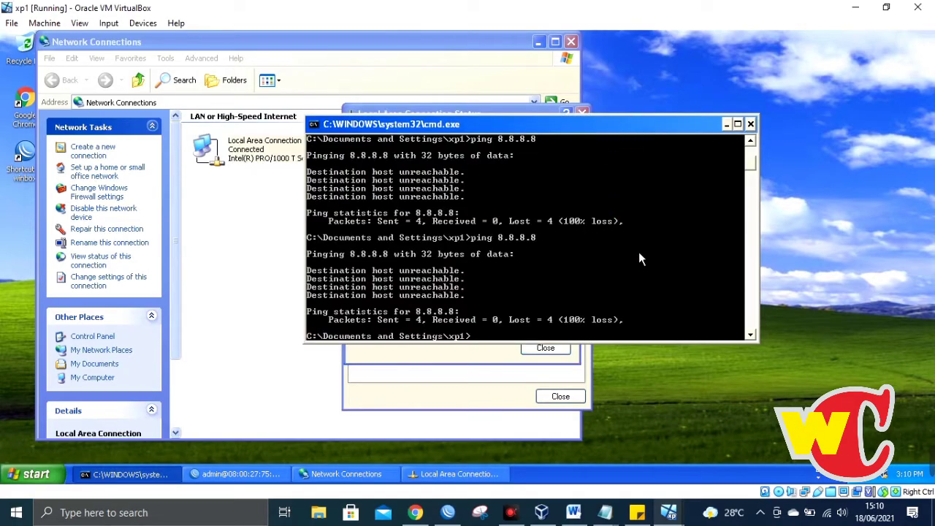
key("Up")
key("Return")
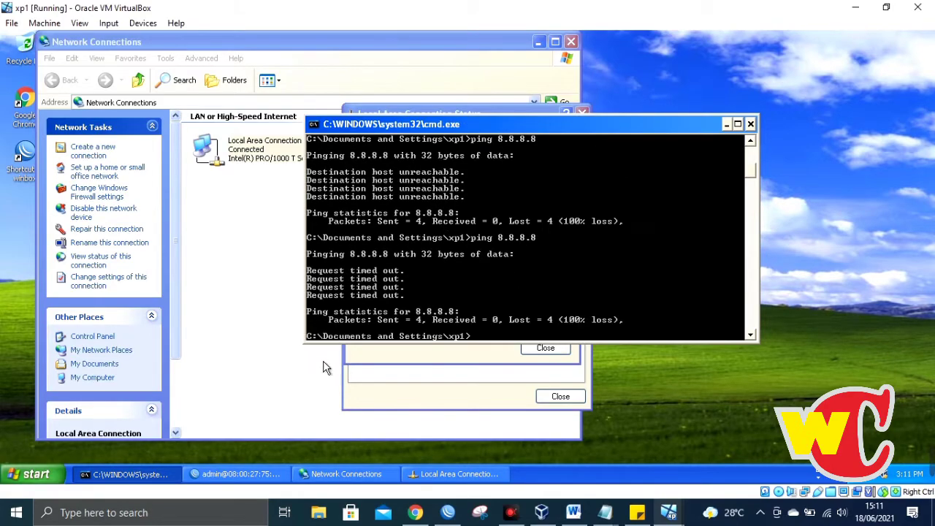
In WinBox, add a firewall NAT rule with chain srcnat and action masquerade, then apply and save it
left_click(248, 474)
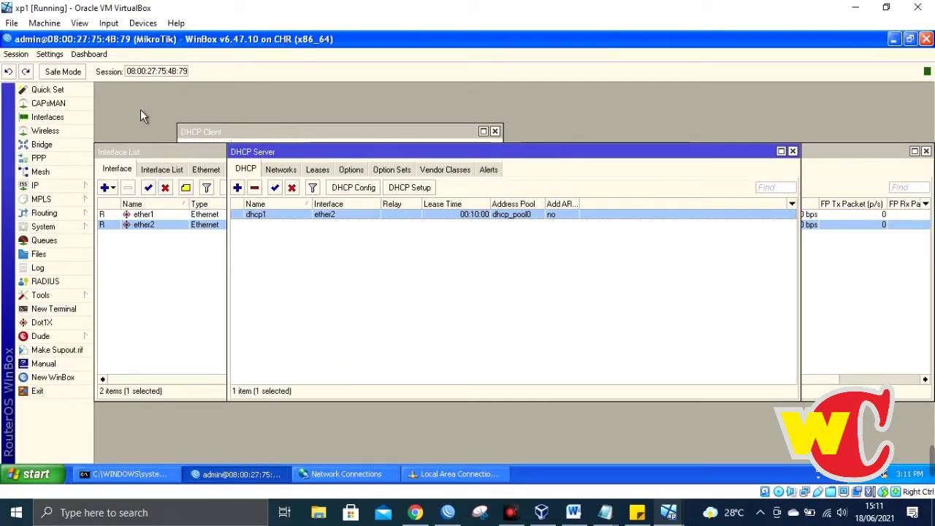
left_click(84, 188)
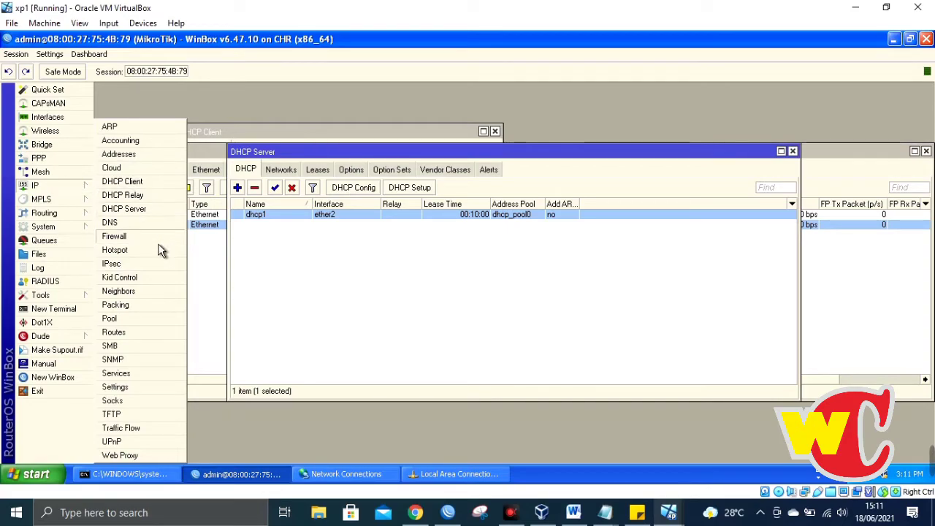
left_click(119, 243)
left_click(262, 170)
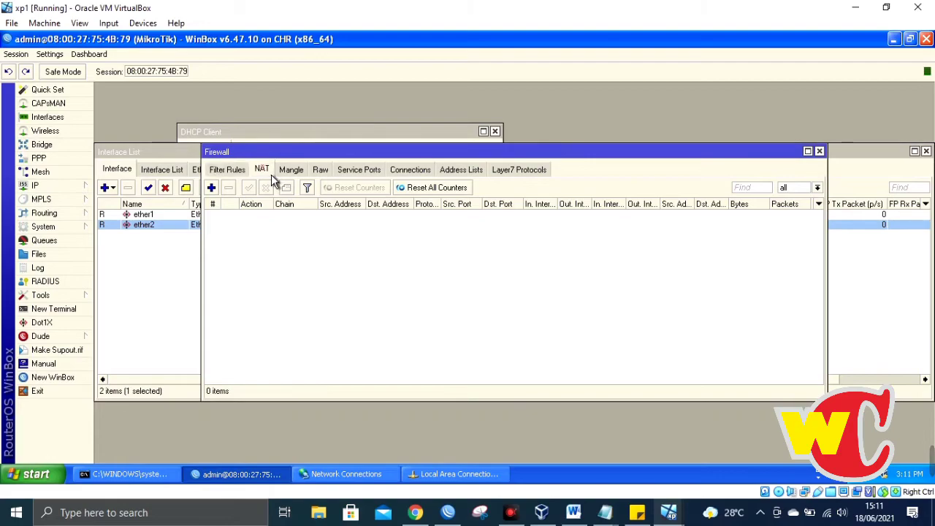
left_click(211, 188)
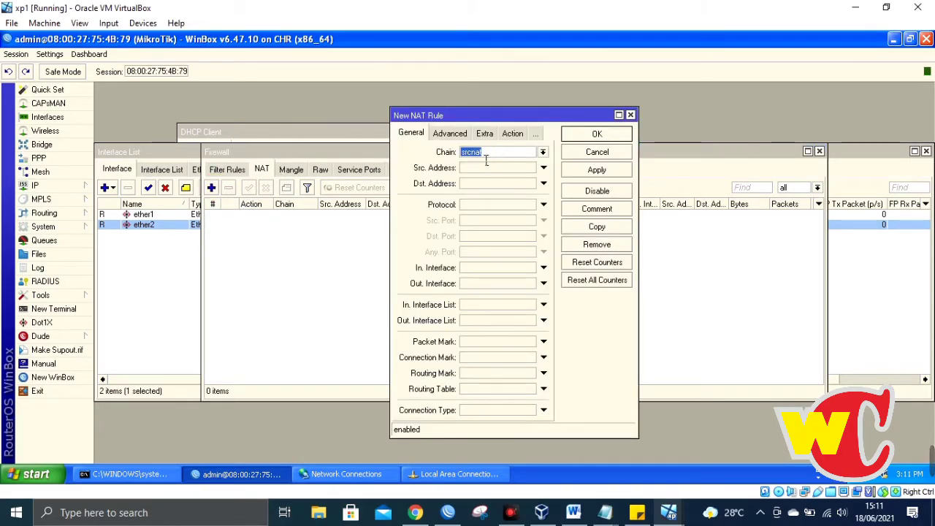
left_click(522, 137)
left_click(542, 152)
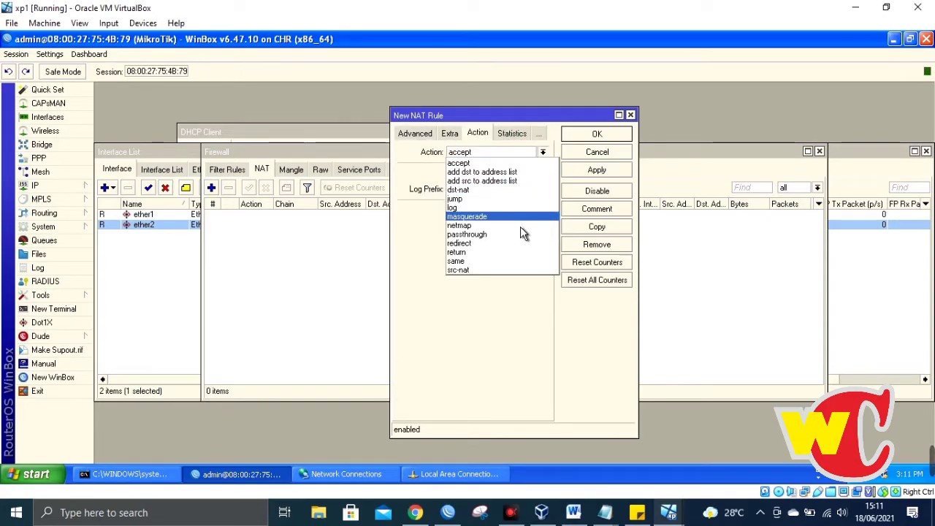
left_click(520, 217)
left_click(600, 170)
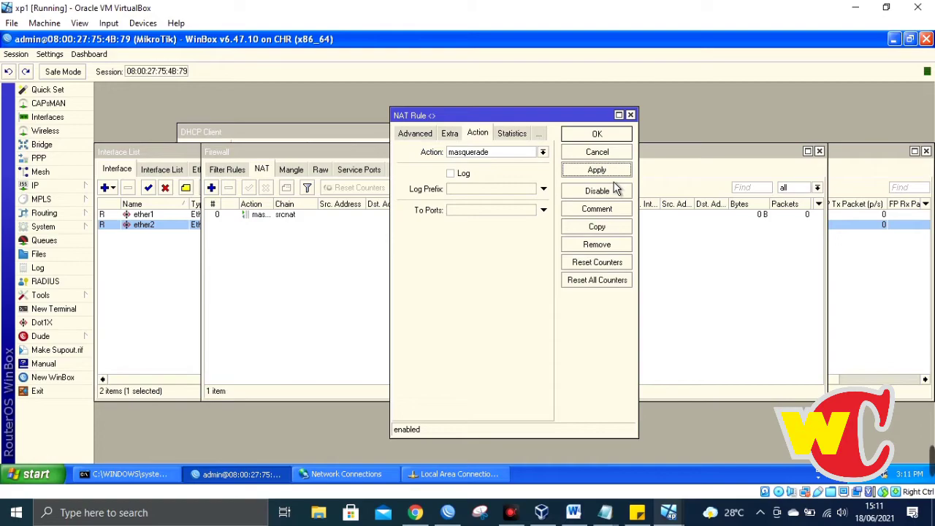
left_click(619, 137)
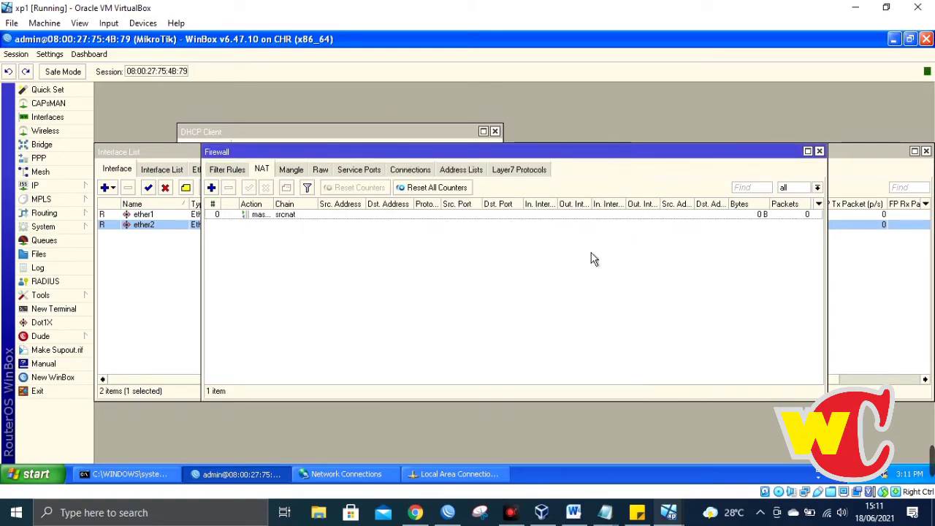
Return to the Command Prompt and ping 8.8.8.8 again to test internet access through the NAT rule
left_click(128, 474)
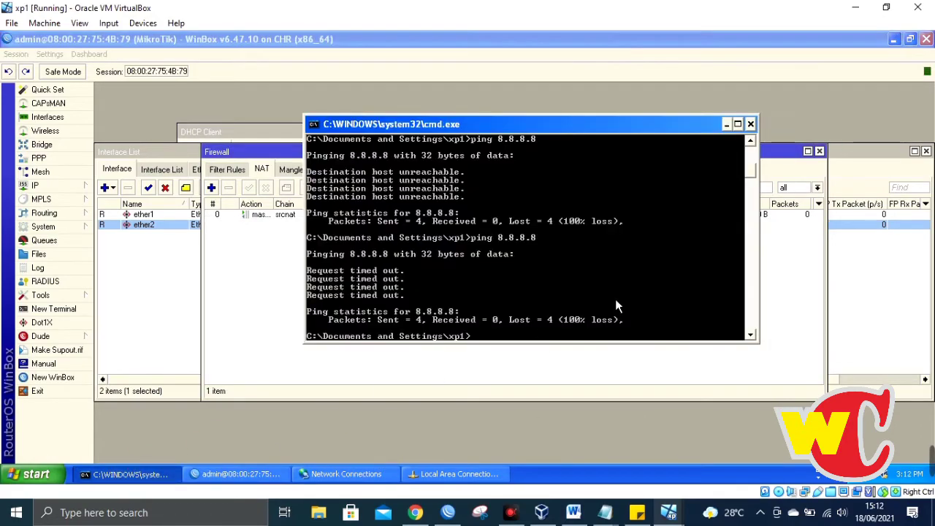
key("Up")
key("Return")
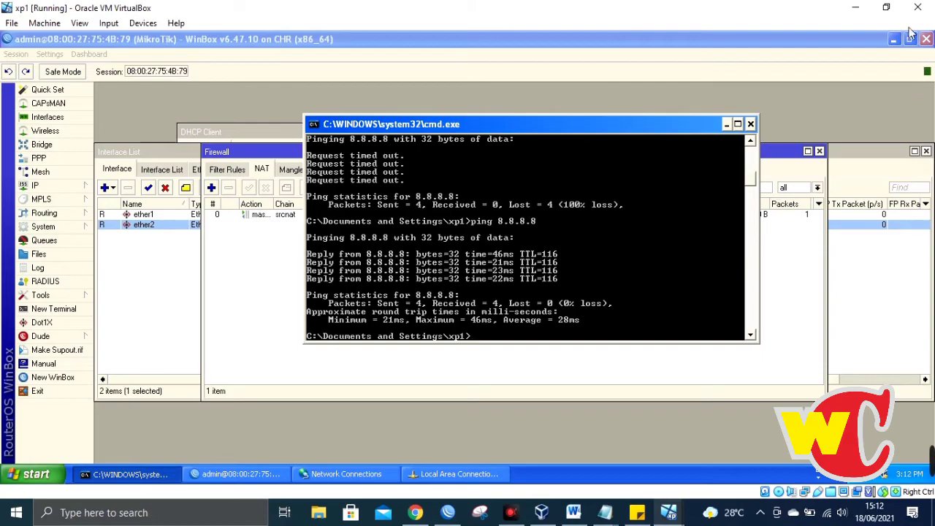
left_click(857, 7)
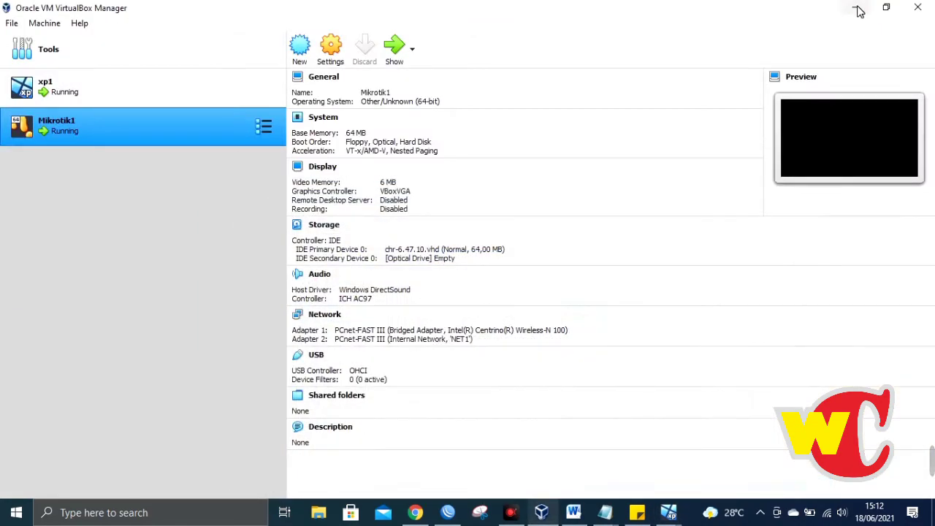
left_click(857, 9)
mouse_move(668, 512)
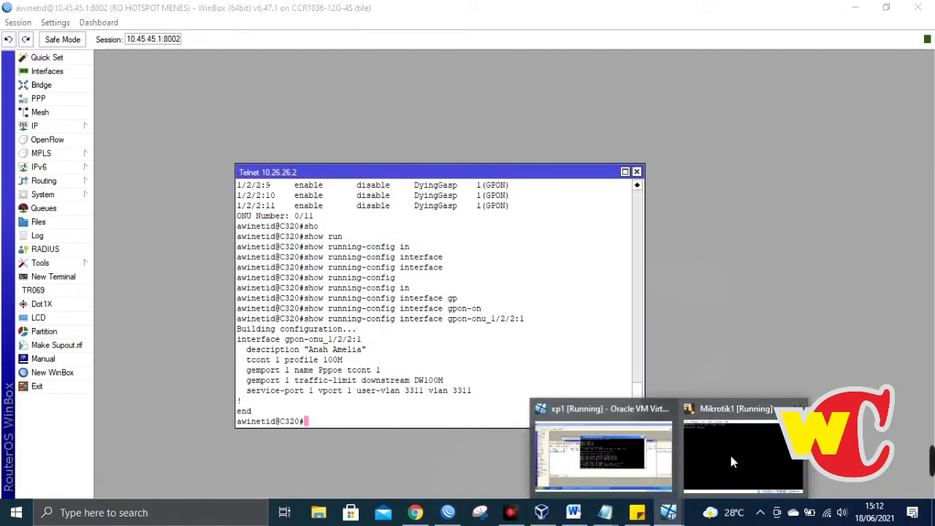
left_click(638, 468)
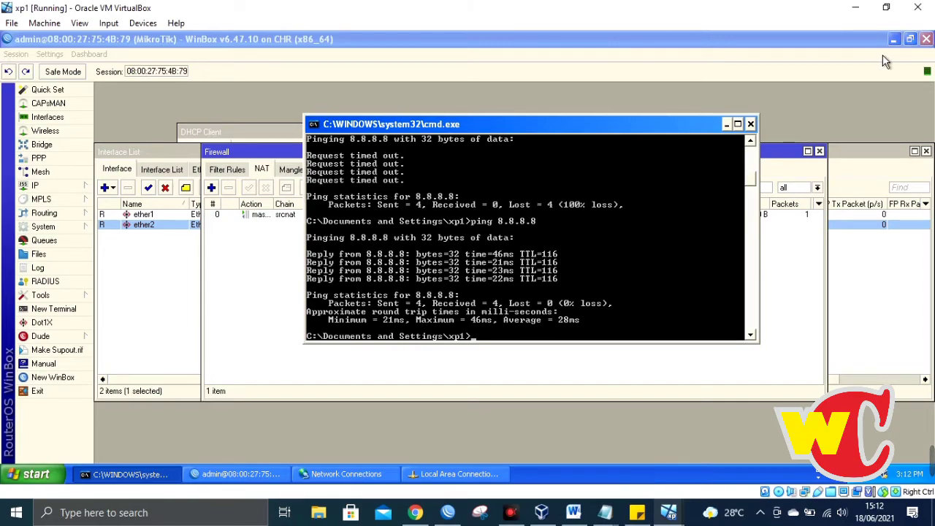
Clear xp1's desktop by minimizing WinBox, closing the Network Connections window and moving the Command Prompt aside
left_click(894, 39)
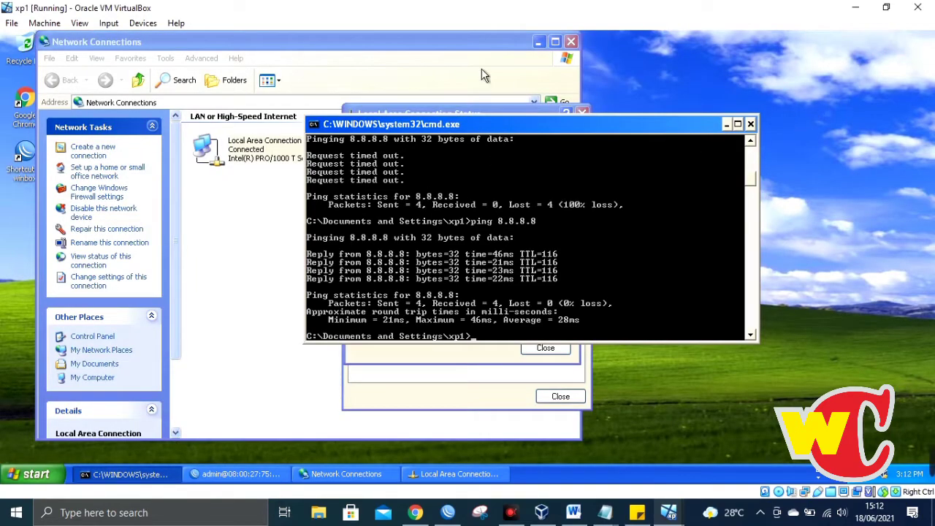
left_click(571, 42)
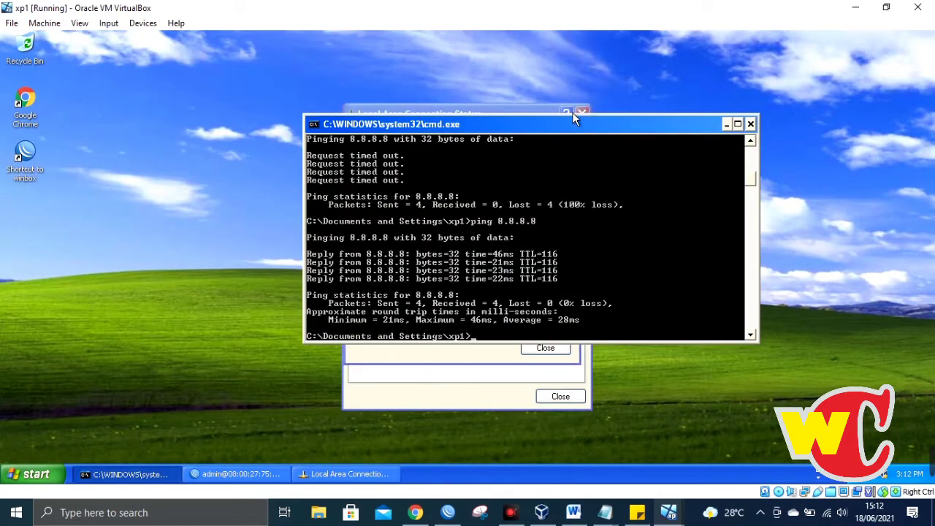
left_click_drag(542, 136, 655, 141)
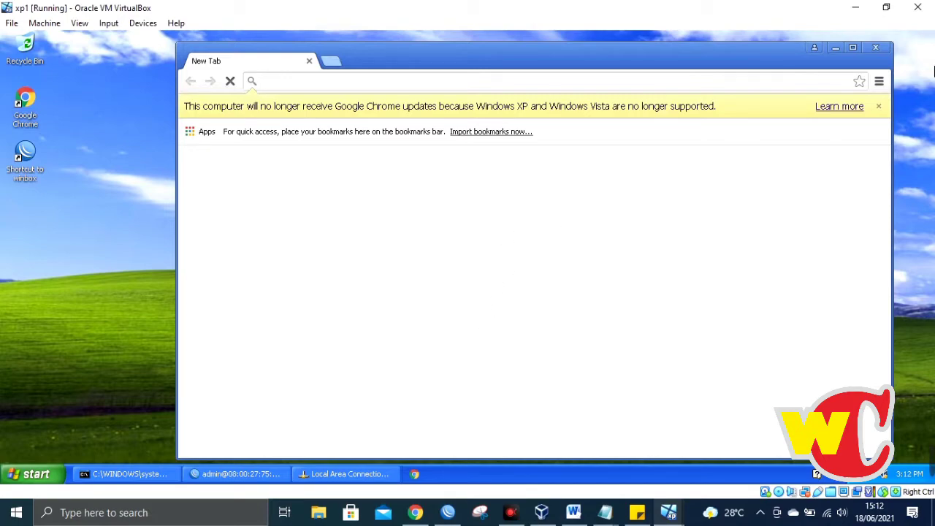
In Google Chrome on xp1, dismiss the update notice, search for youtube and open the YouTube result
left_click(879, 106)
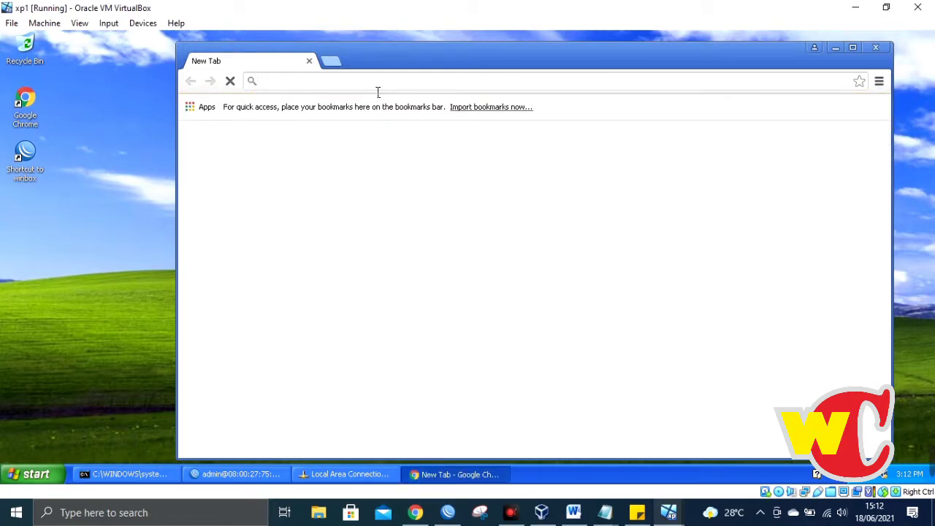
type("youtub")
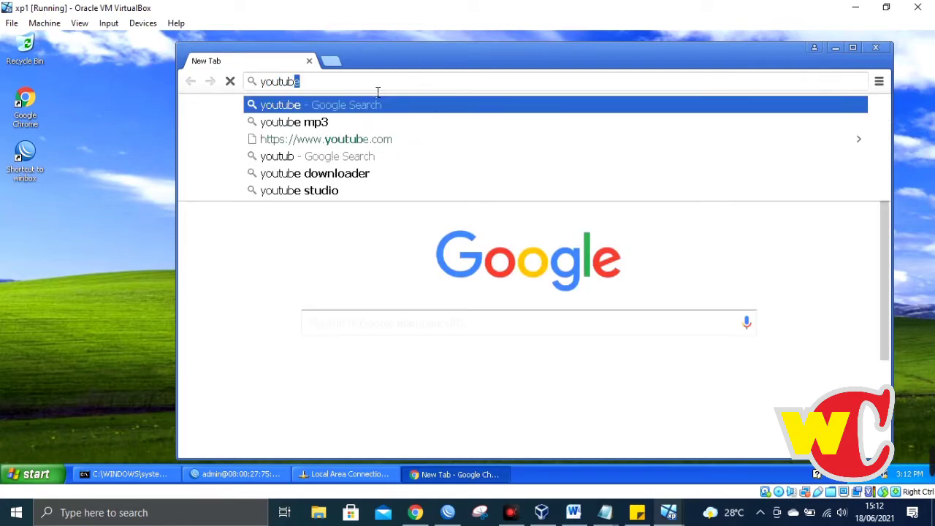
key("Return")
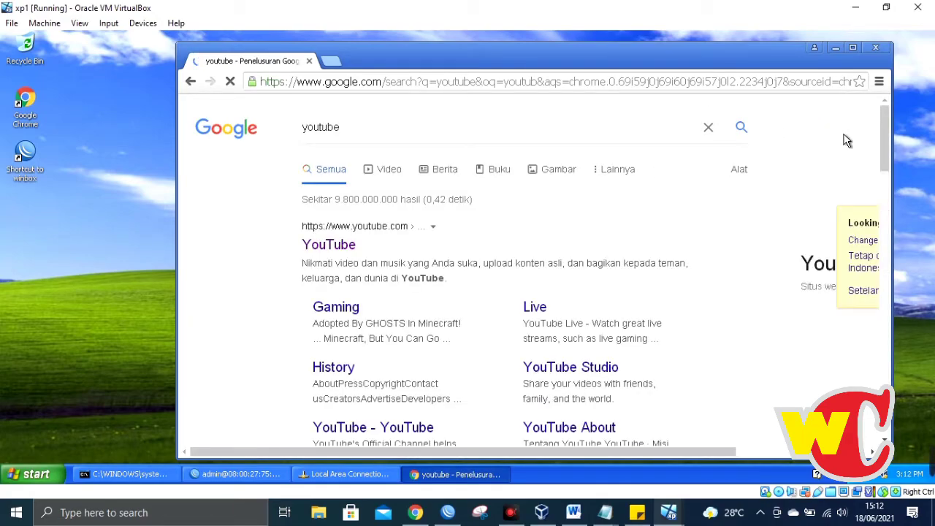
left_click(327, 256)
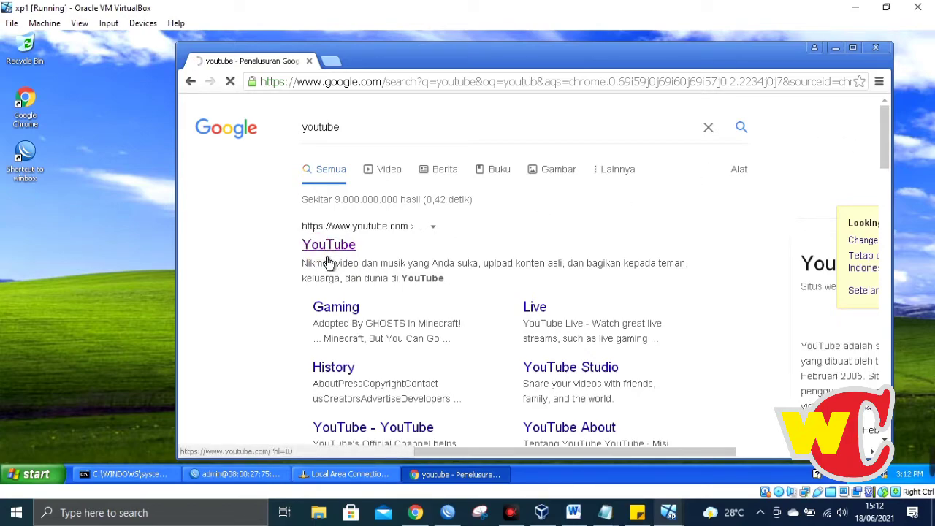
left_click(327, 263)
right_click(117, 209)
left_click(136, 219)
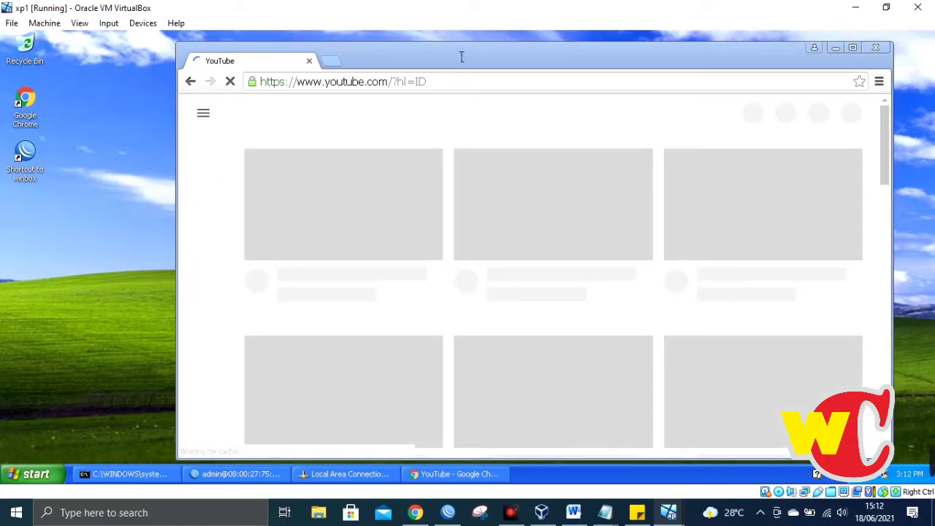
left_click(457, 54)
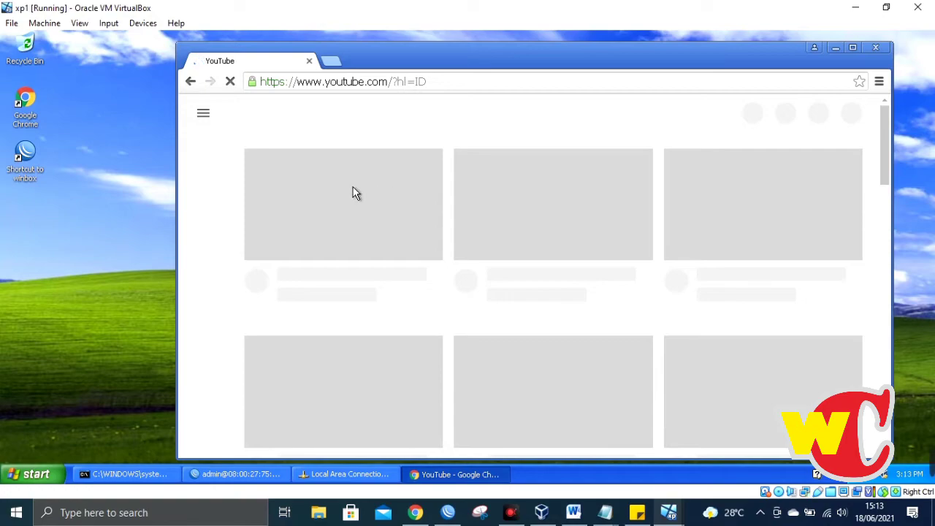
right_click(141, 166)
left_click(182, 183)
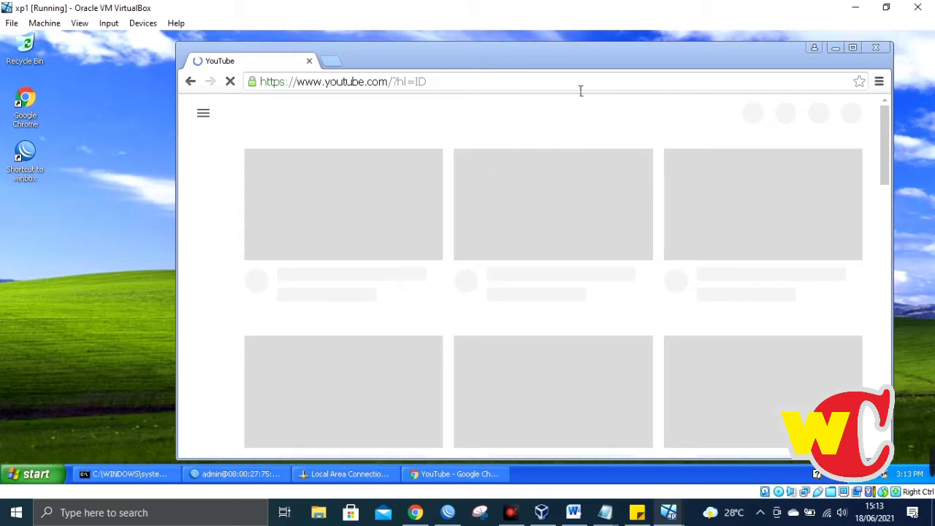
Shift the browser window slightly aside and load detik.com in a new tab beside the YouTube page
left_click_drag(583, 67, 508, 70)
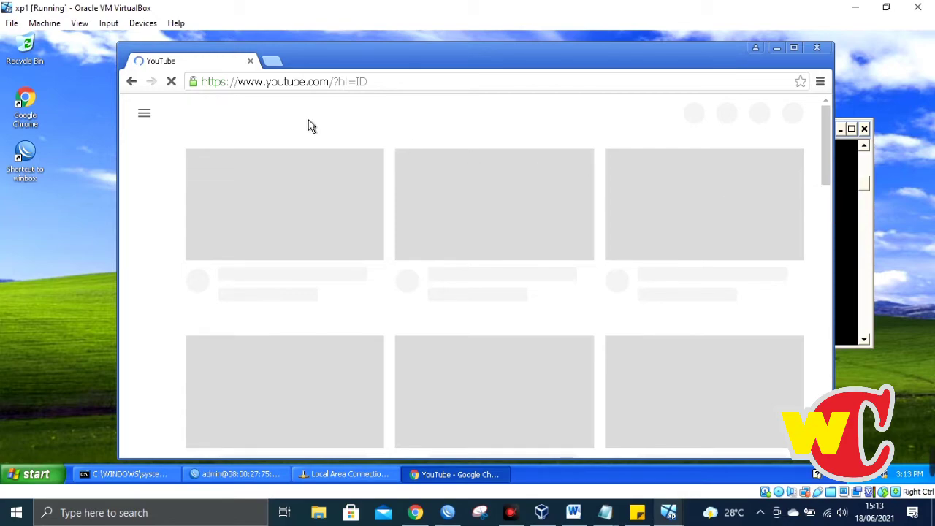
left_click(280, 62)
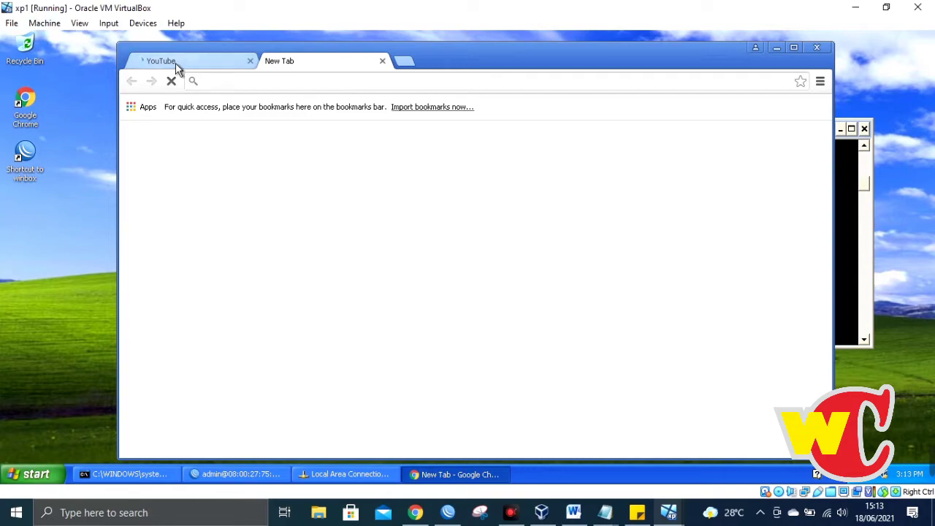
left_click(175, 63)
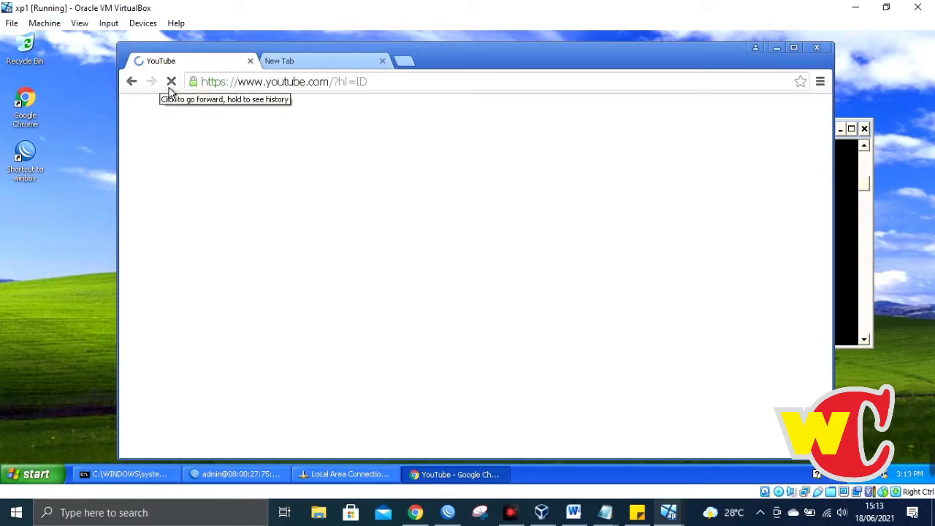
left_click(313, 65)
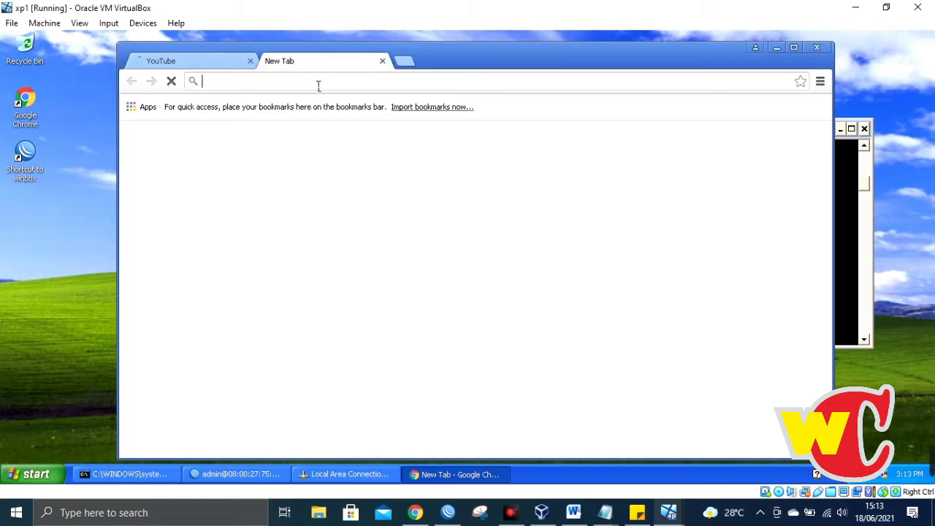
type("detik.com")
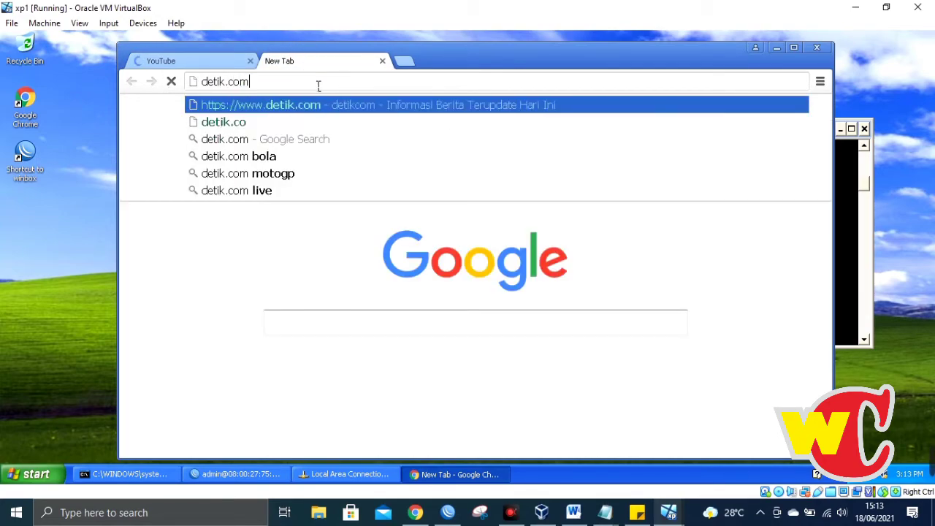
key("Return")
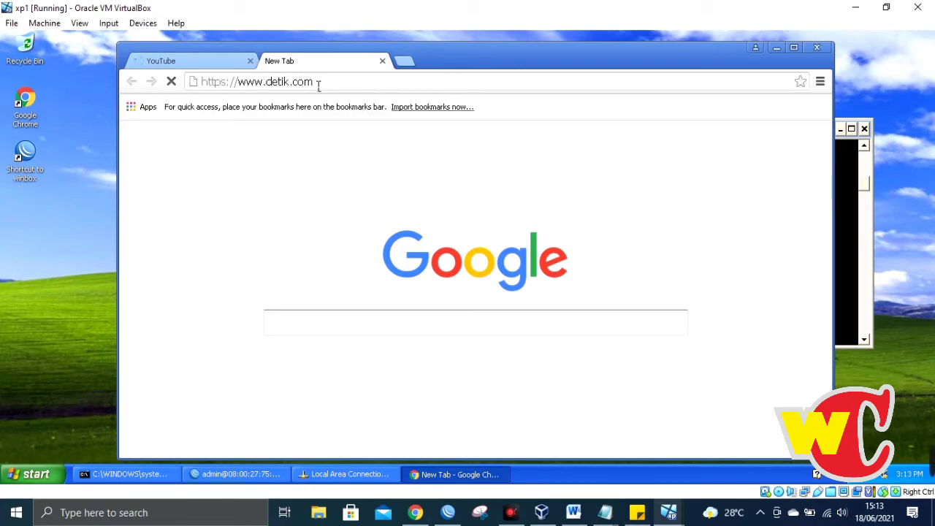
left_click(385, 331)
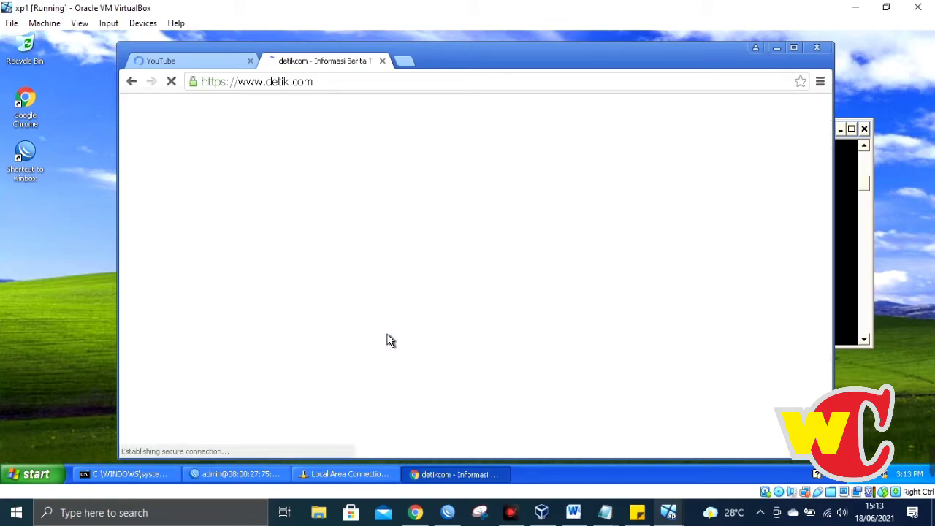
Check the loading of the YouTube and detik.com tabs, and close the YouTube tab
left_click(211, 63)
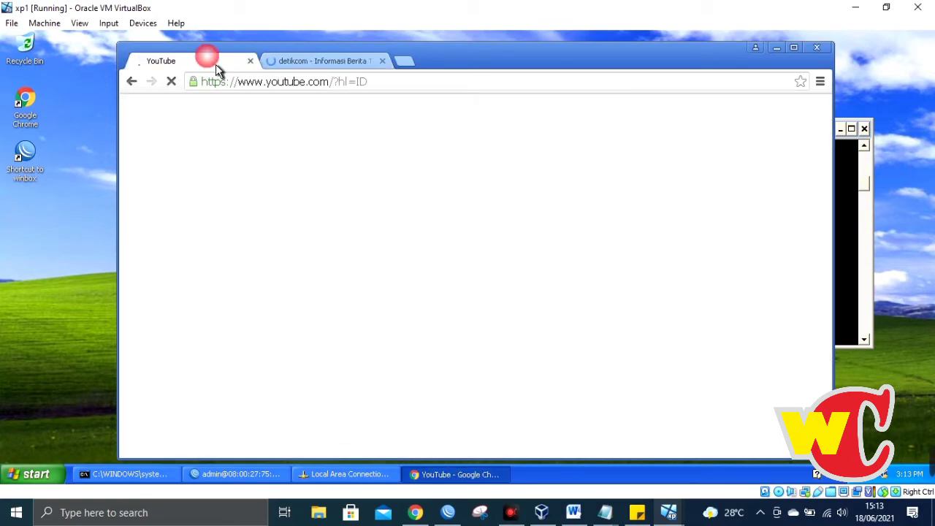
left_click(294, 61)
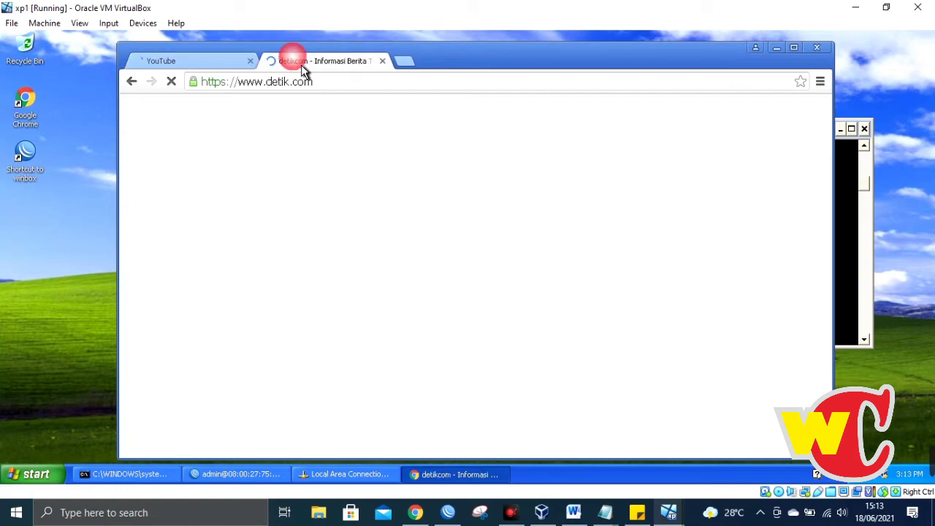
left_click(251, 62)
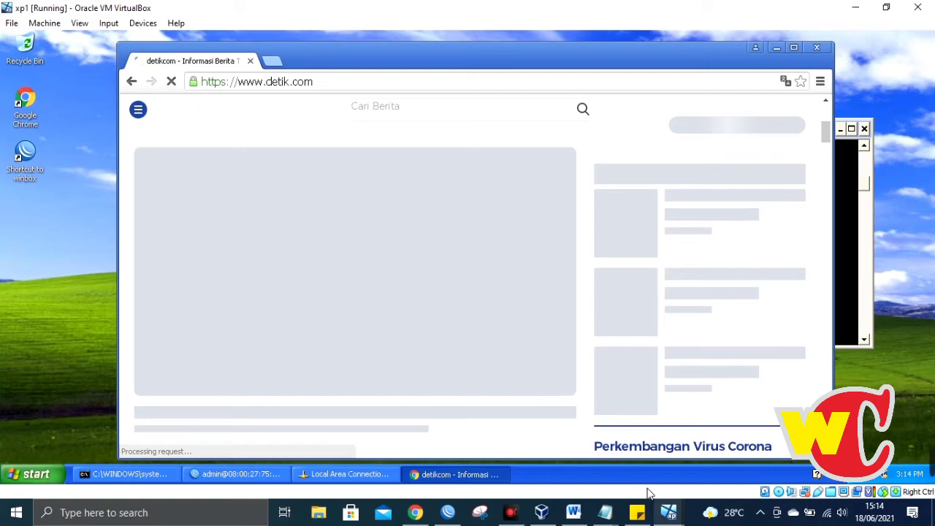
mouse_move(671, 516)
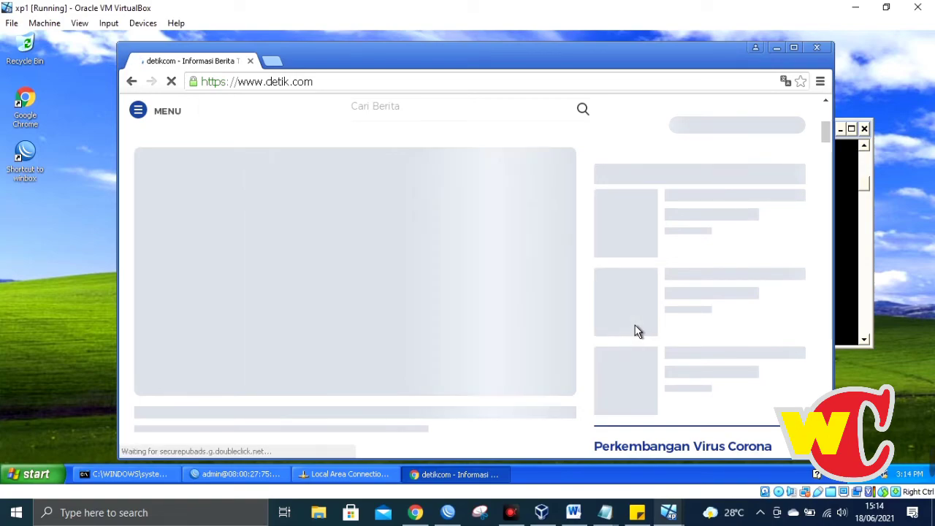
mouse_move(520, 512)
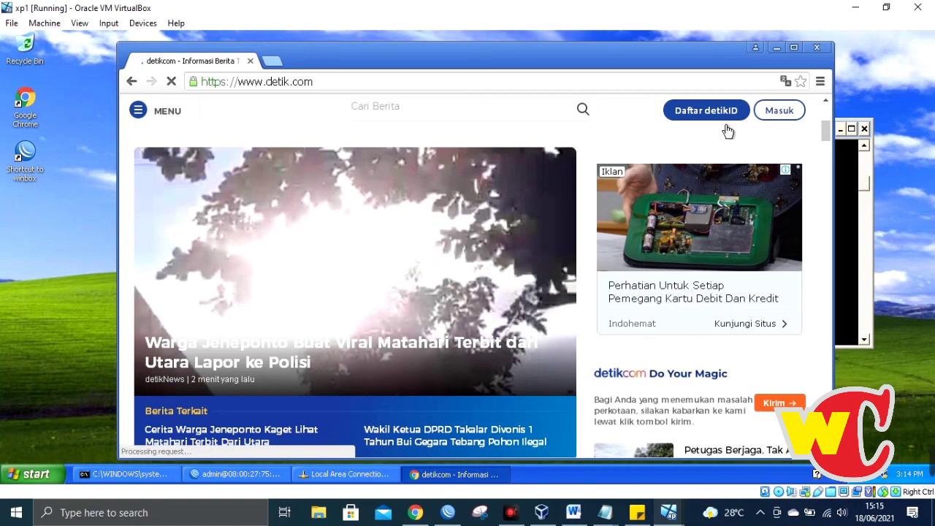
left_click(513, 516)
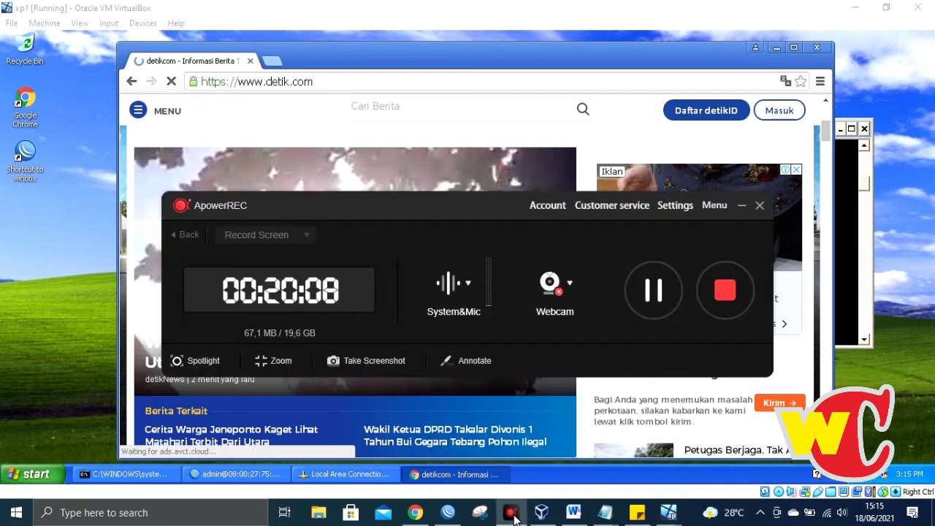